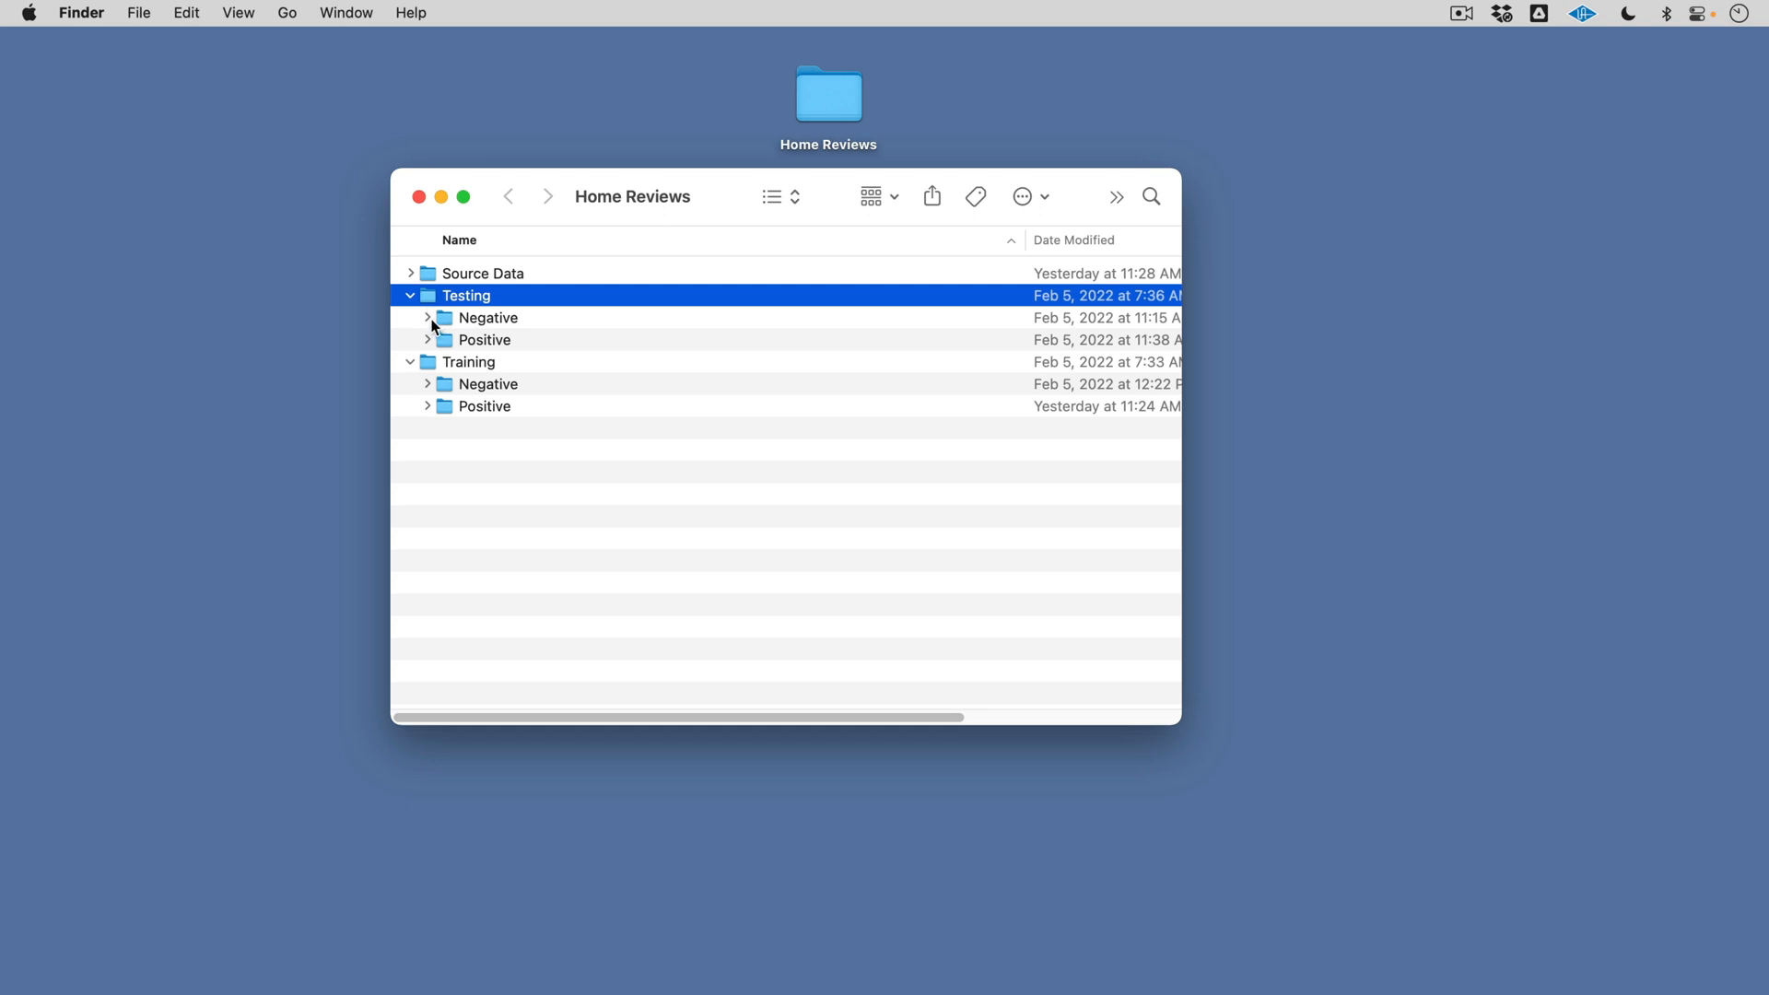
- Examine the review text files in the Negative subfolder of the Testing folder, keeping the folder list collapsed at the end
click(429, 318)
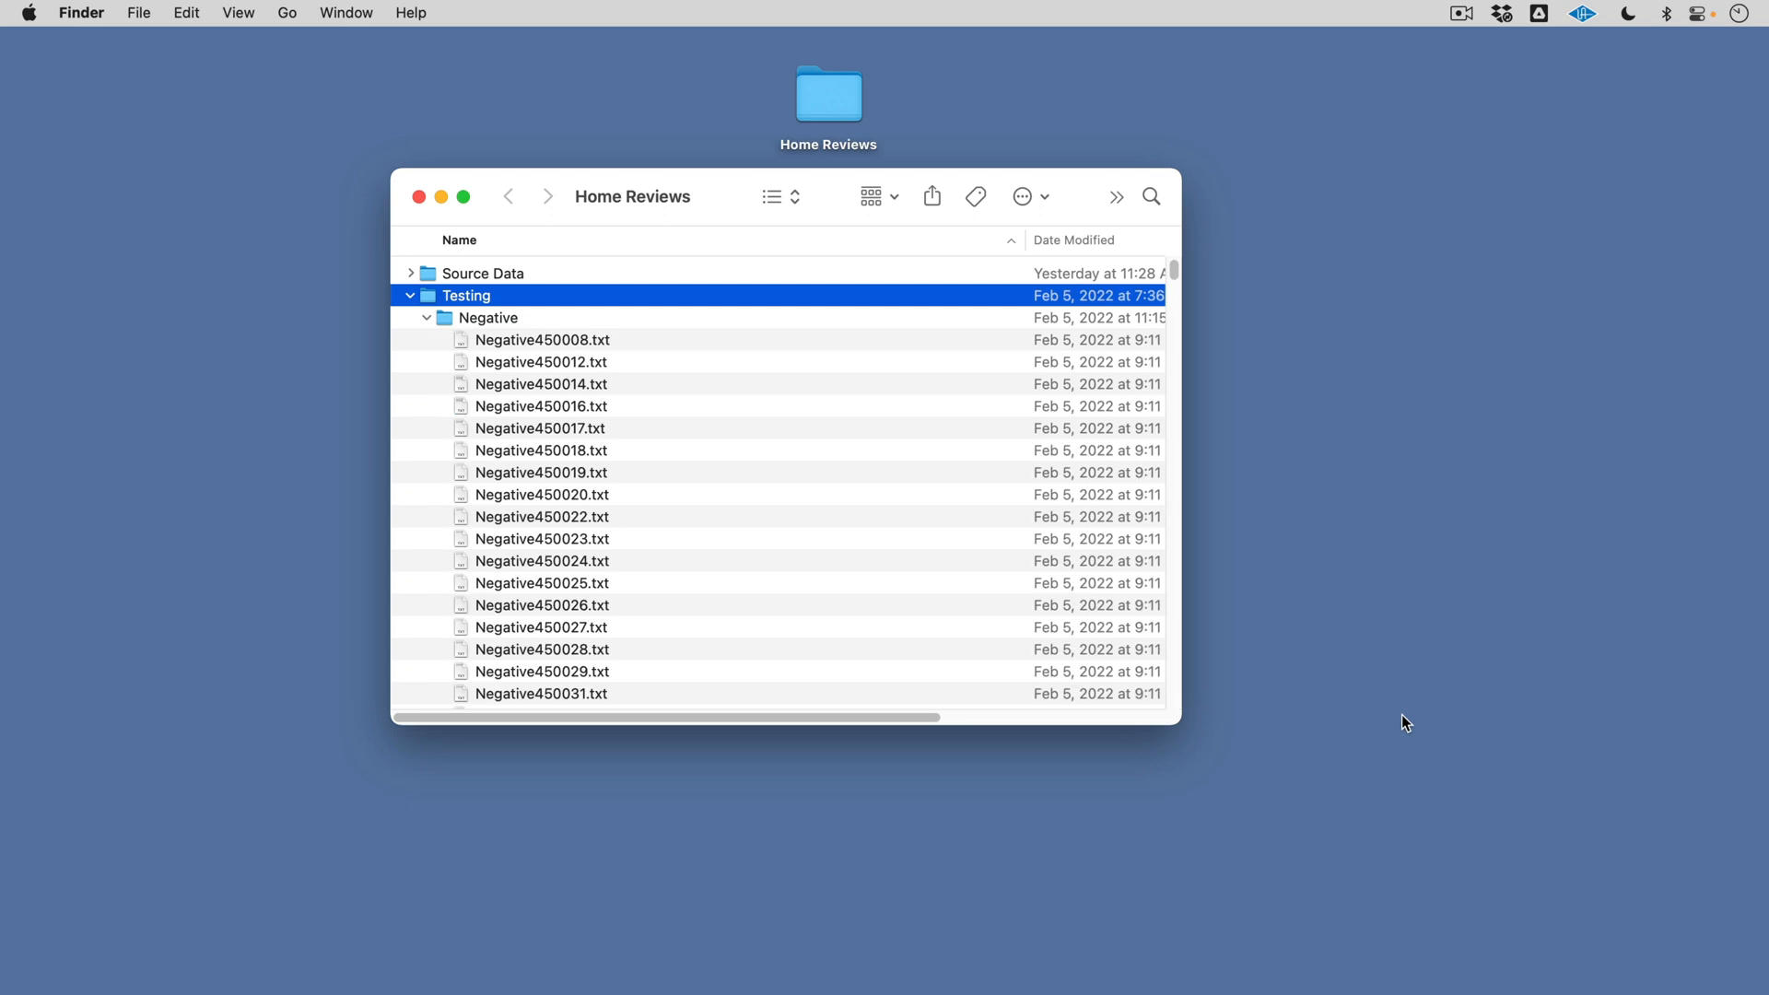
click(428, 318)
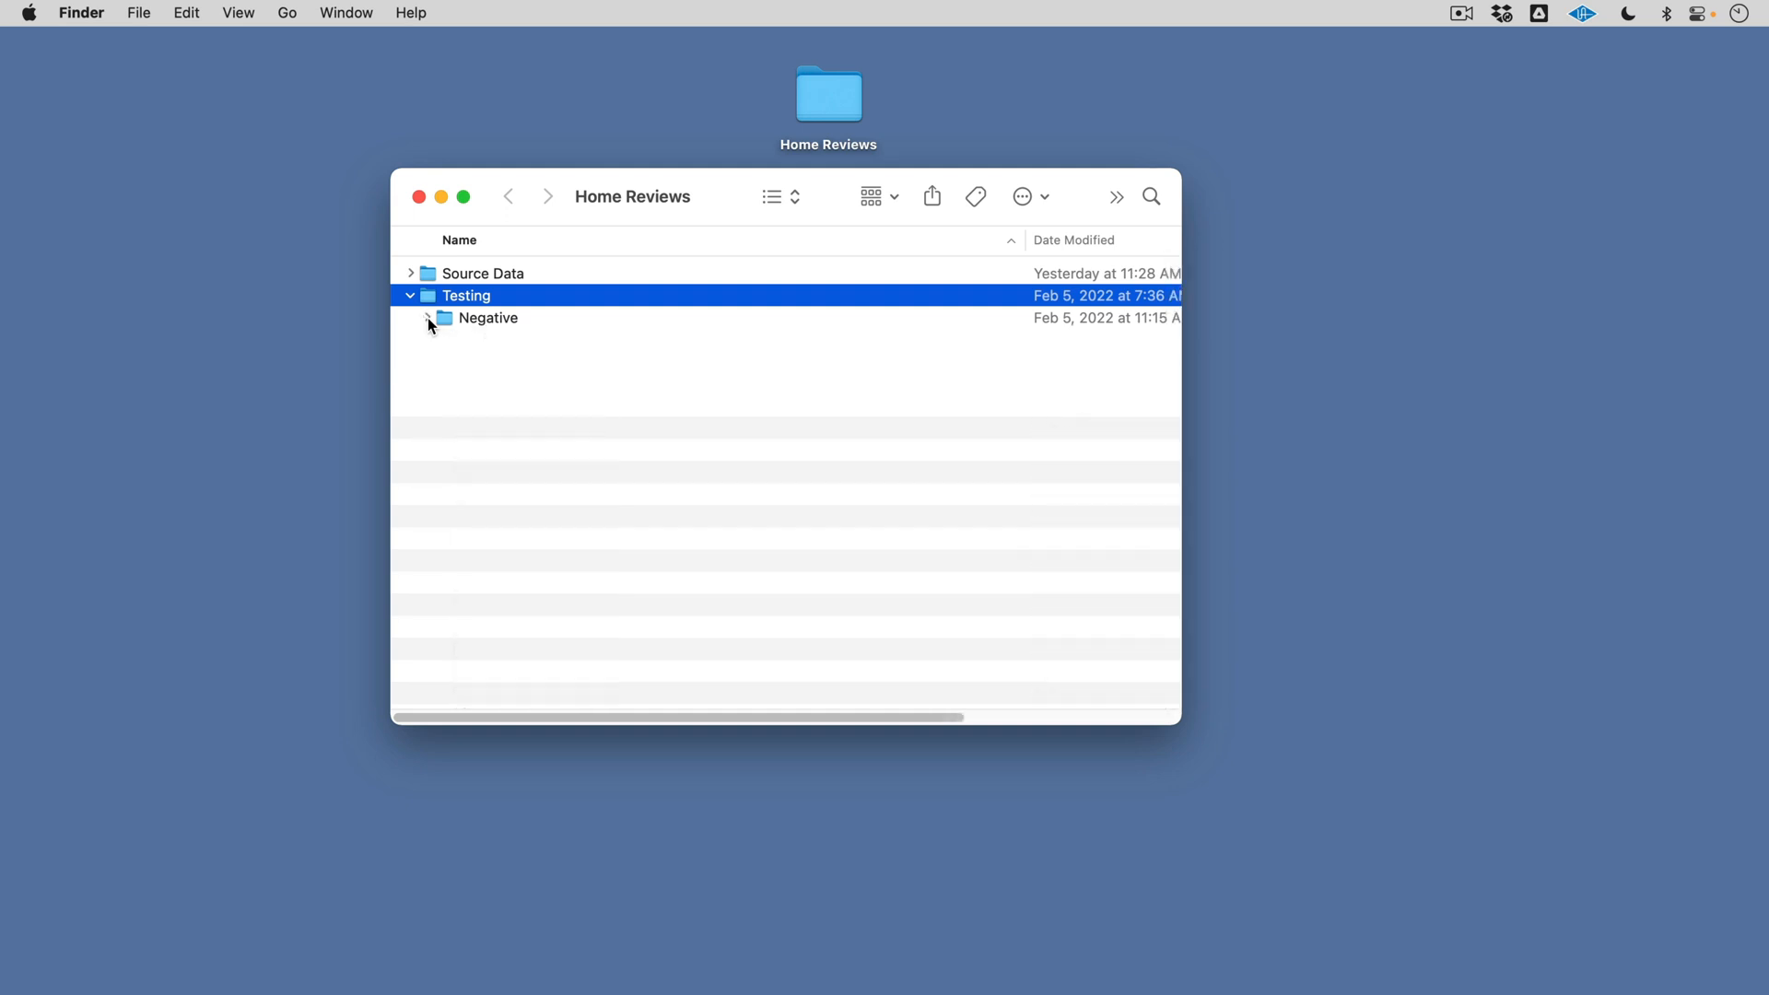
click(423, 361)
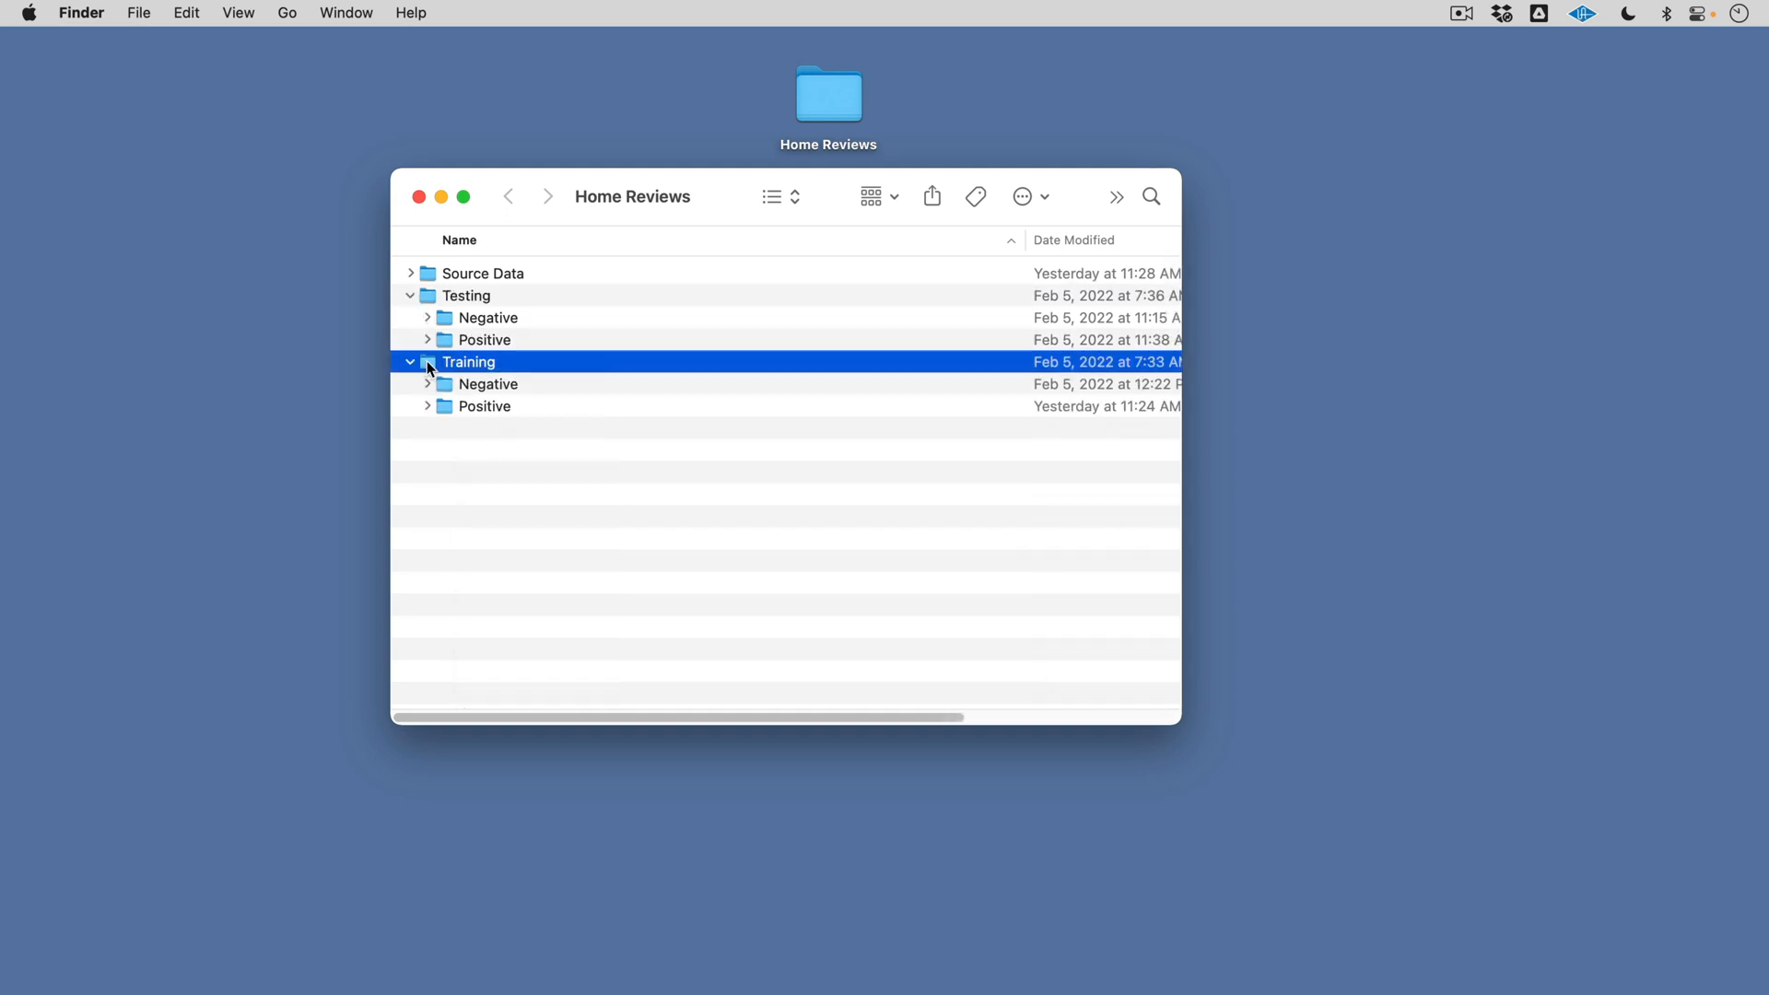
click(429, 297)
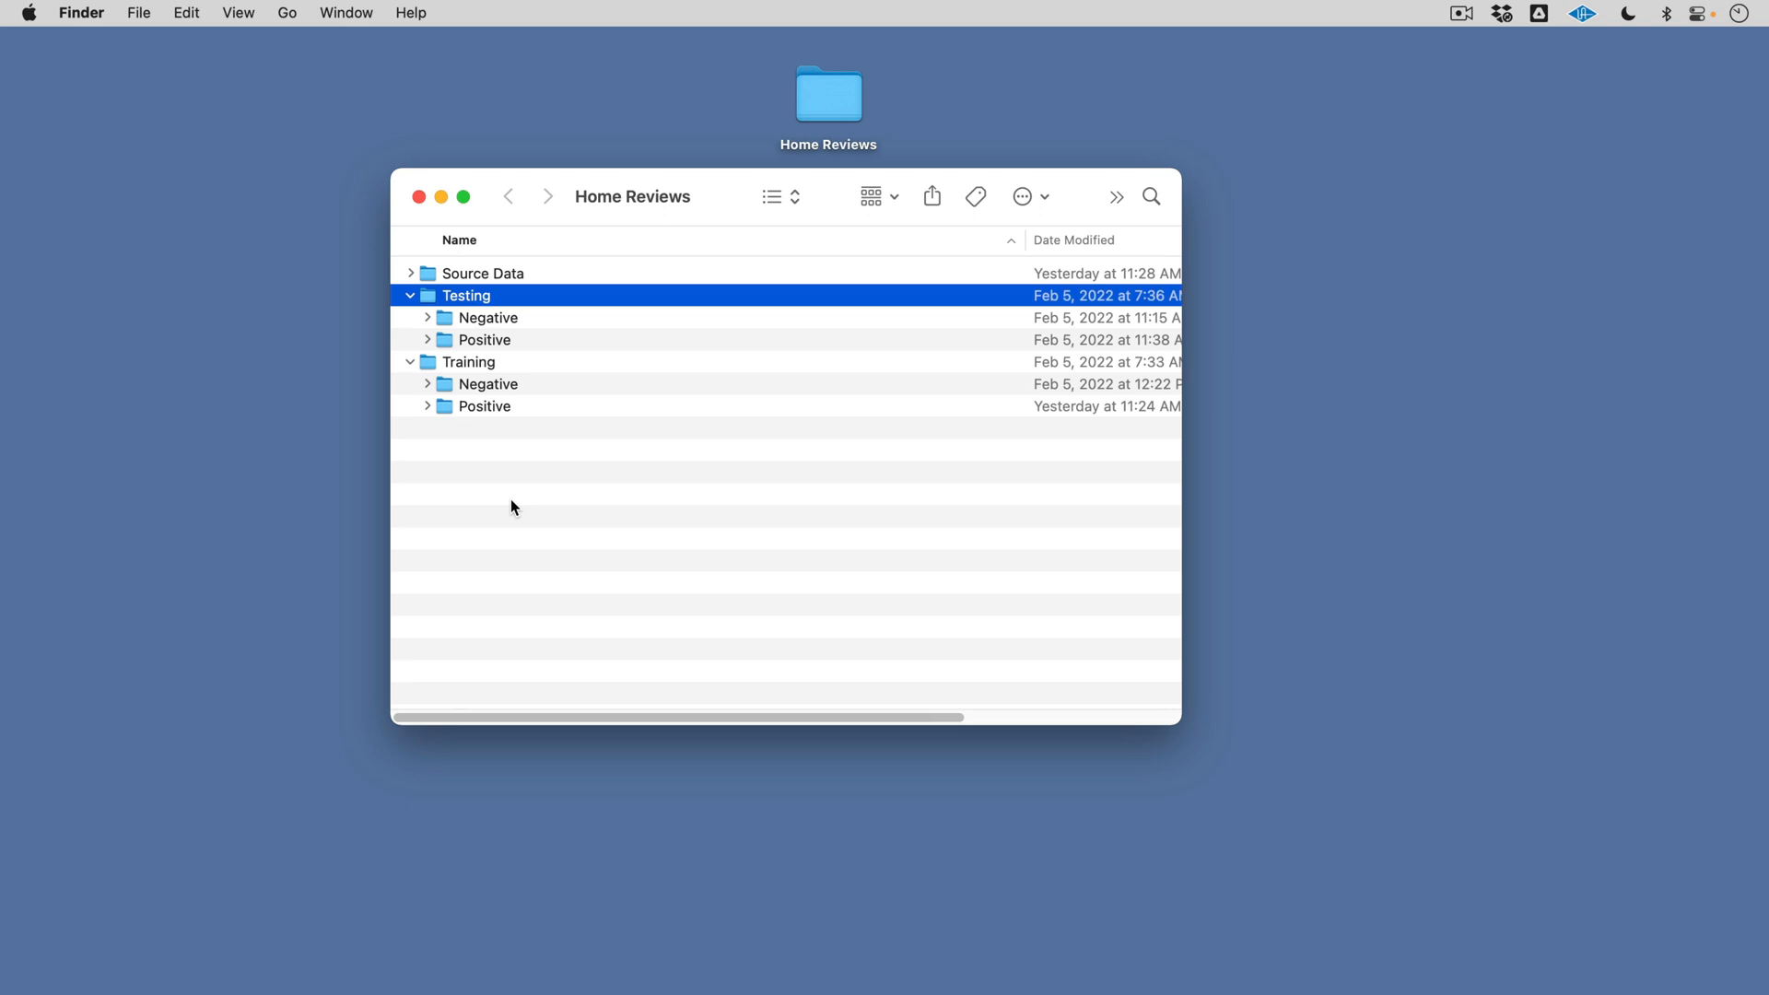
- Read the Negative1.txt review from the Training folder's Negative subfolder, then close the file and collapse the subfolder
click(428, 383)
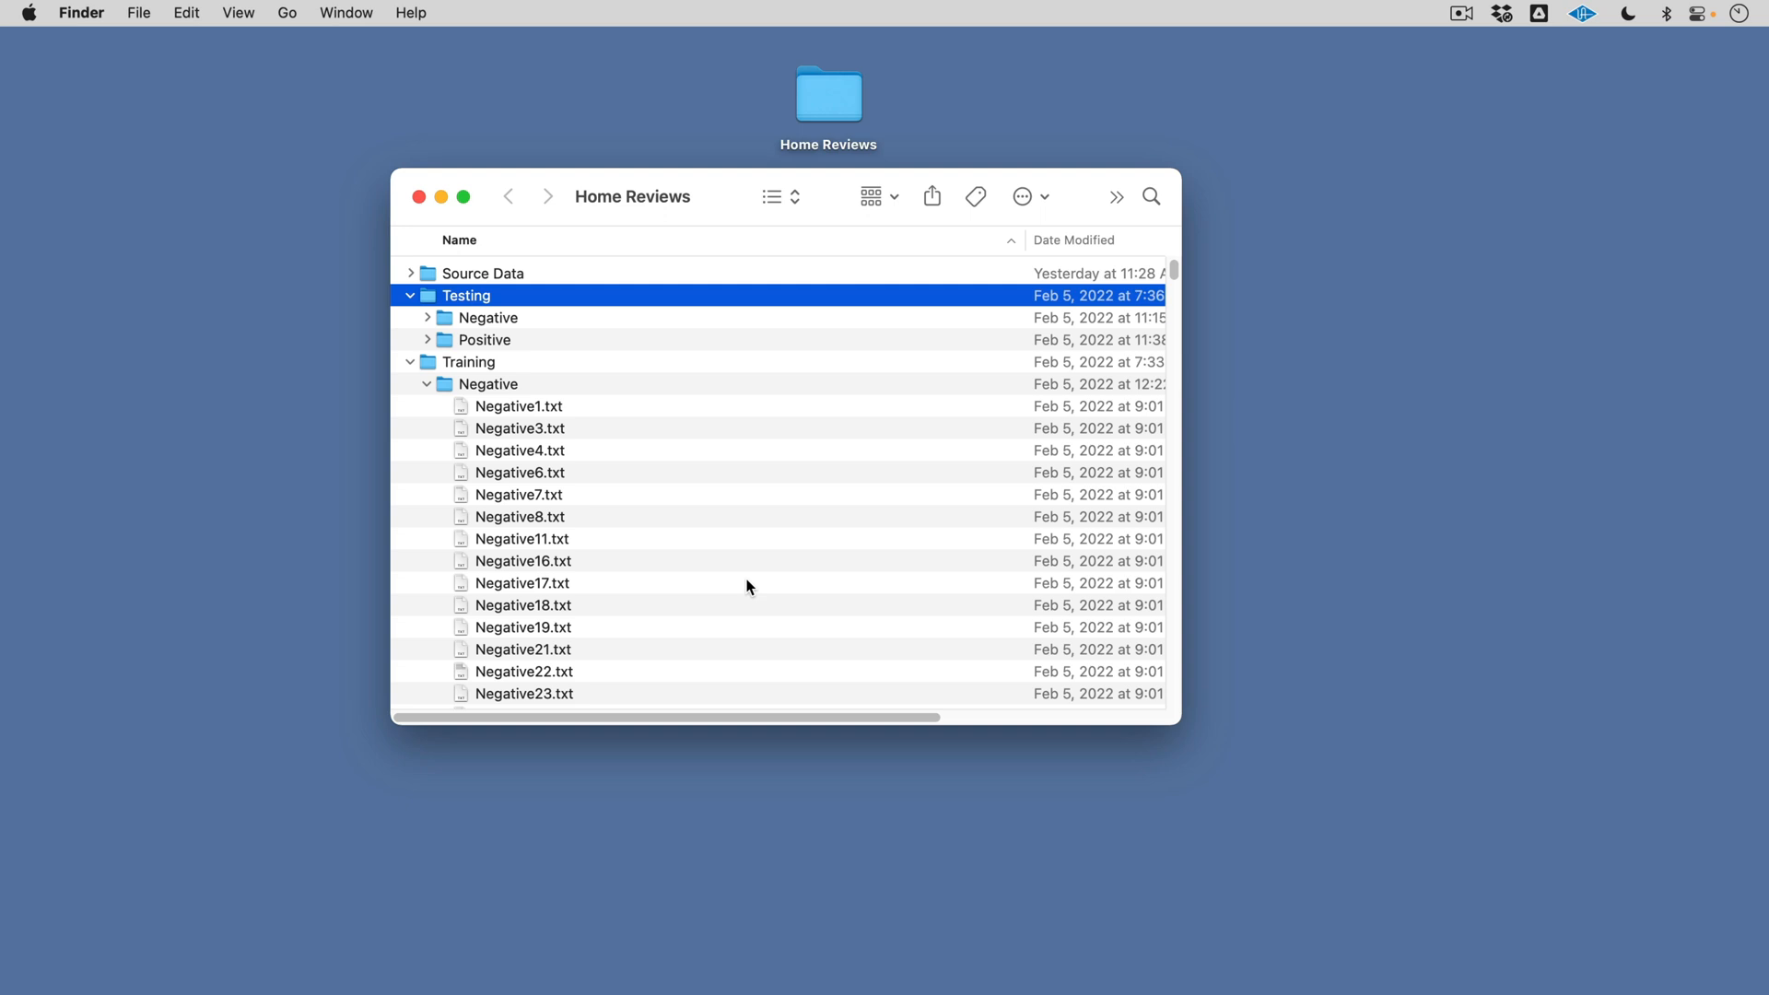
click(462, 408)
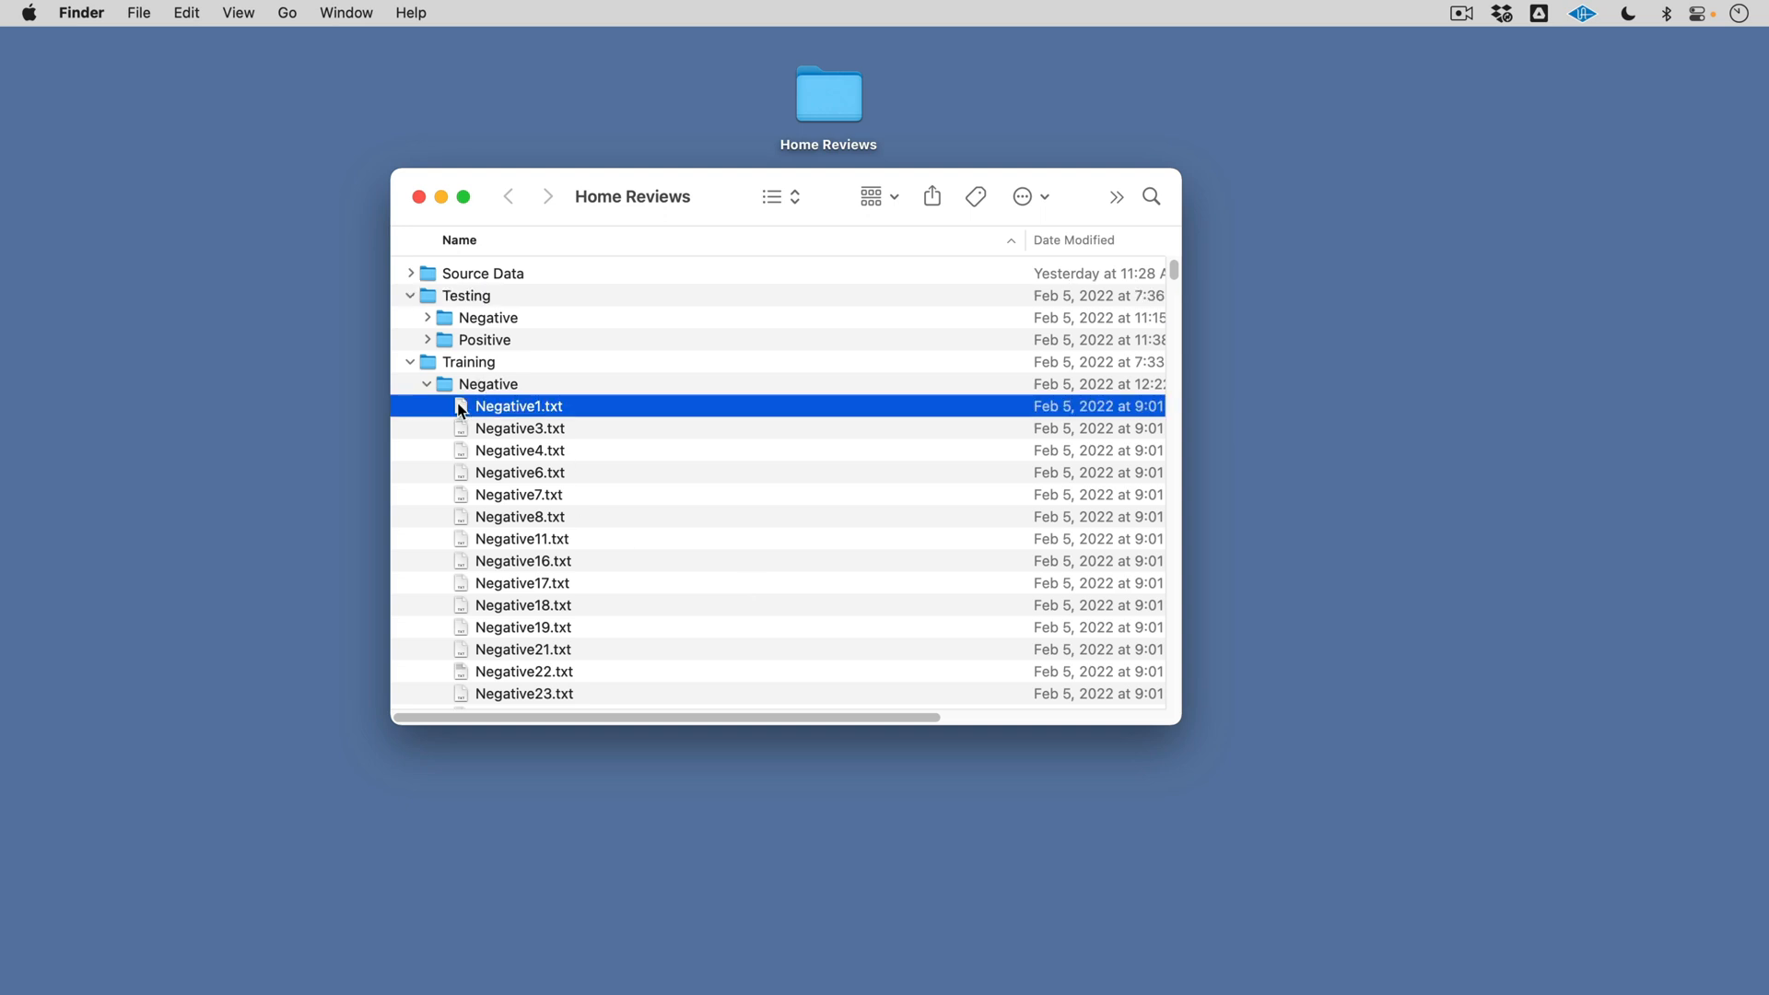
double_click(462, 410)
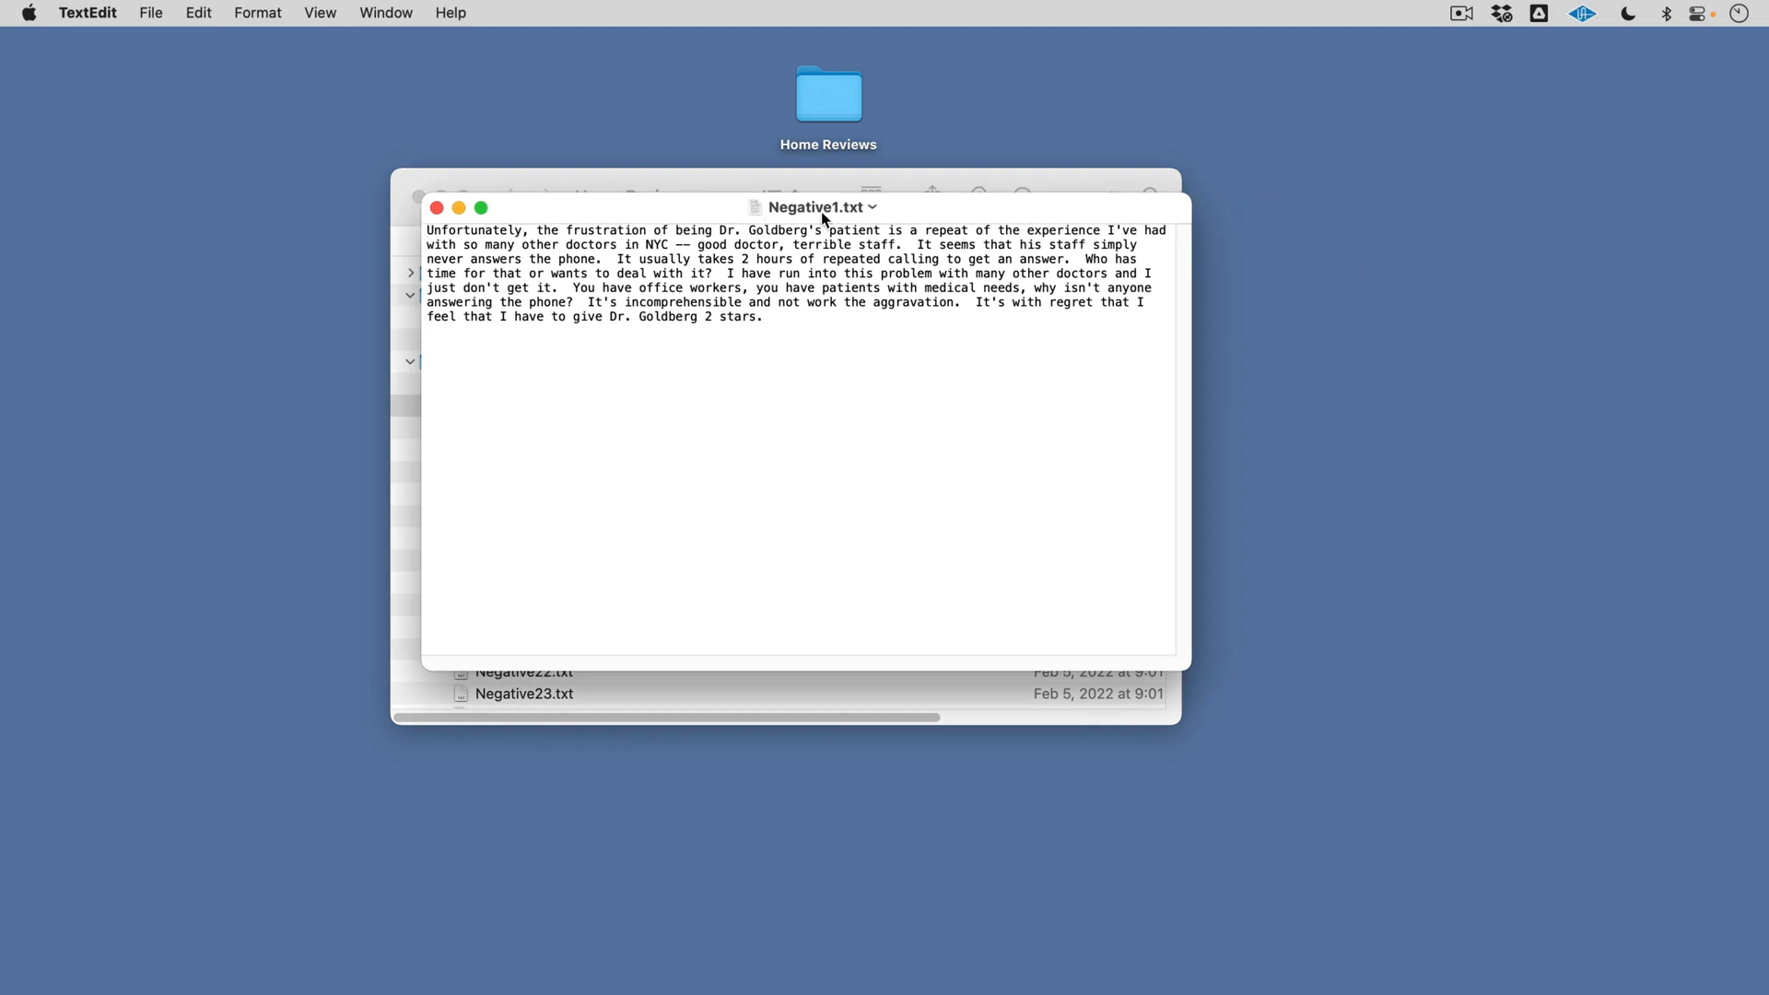
click(437, 208)
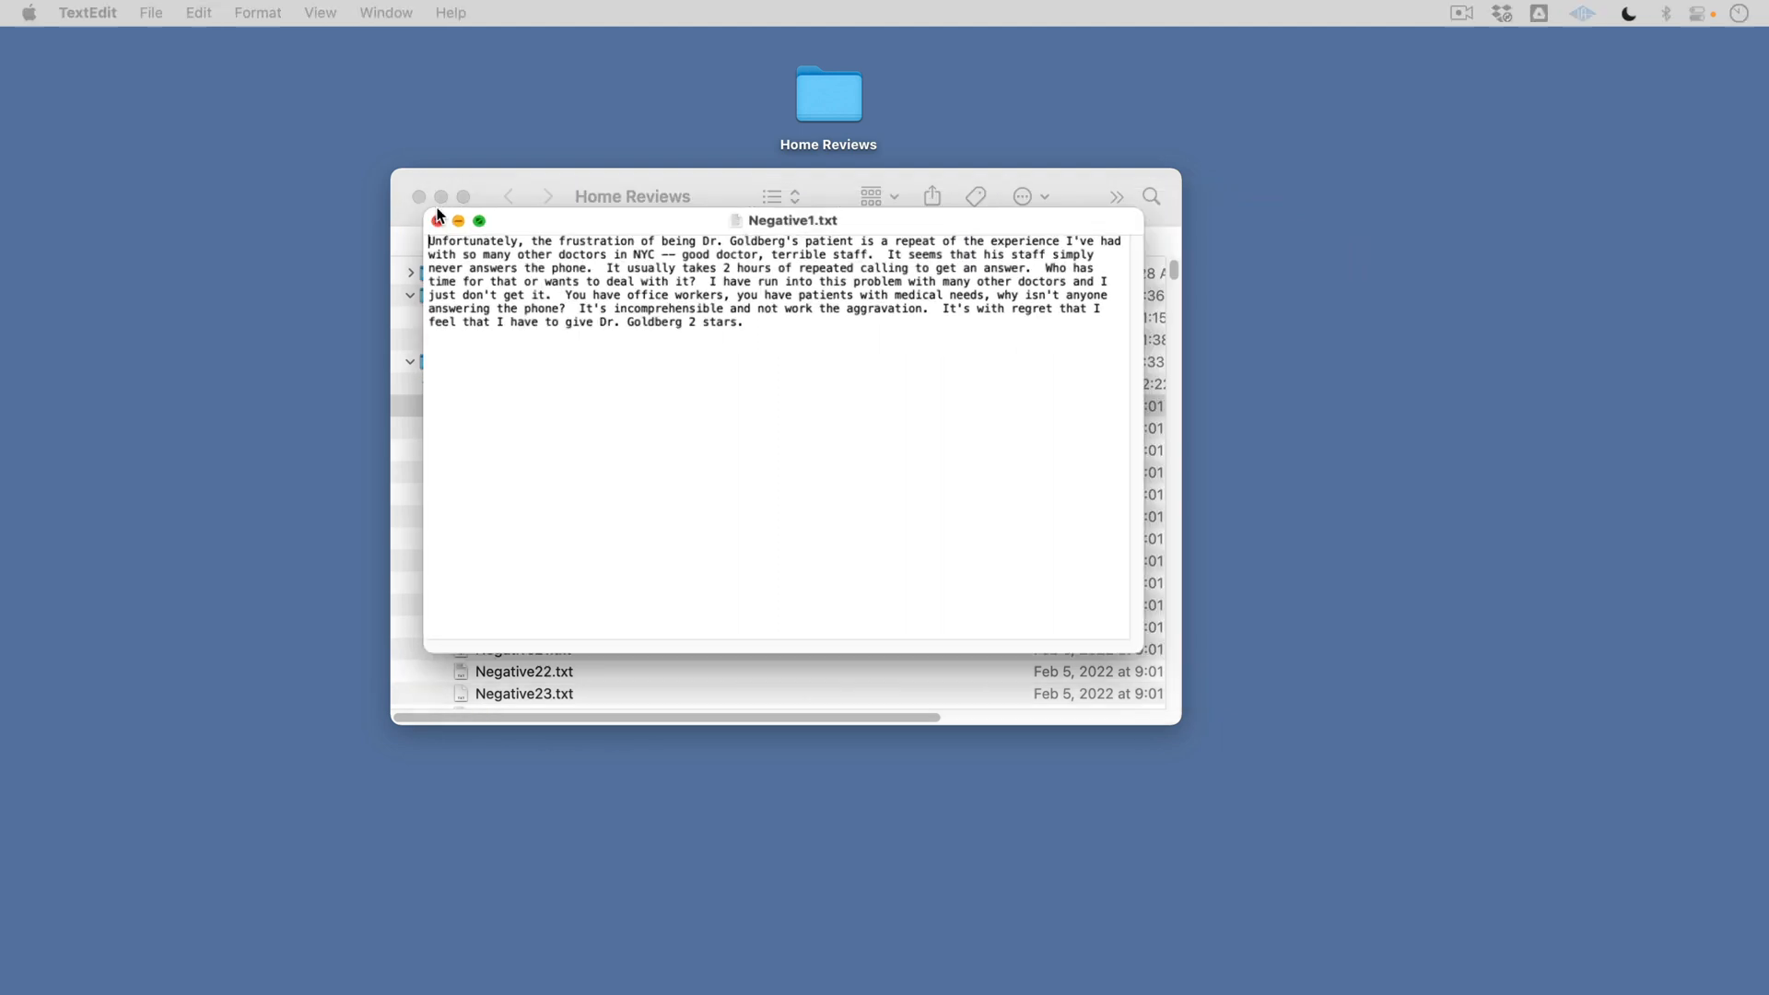
click(424, 385)
click(424, 384)
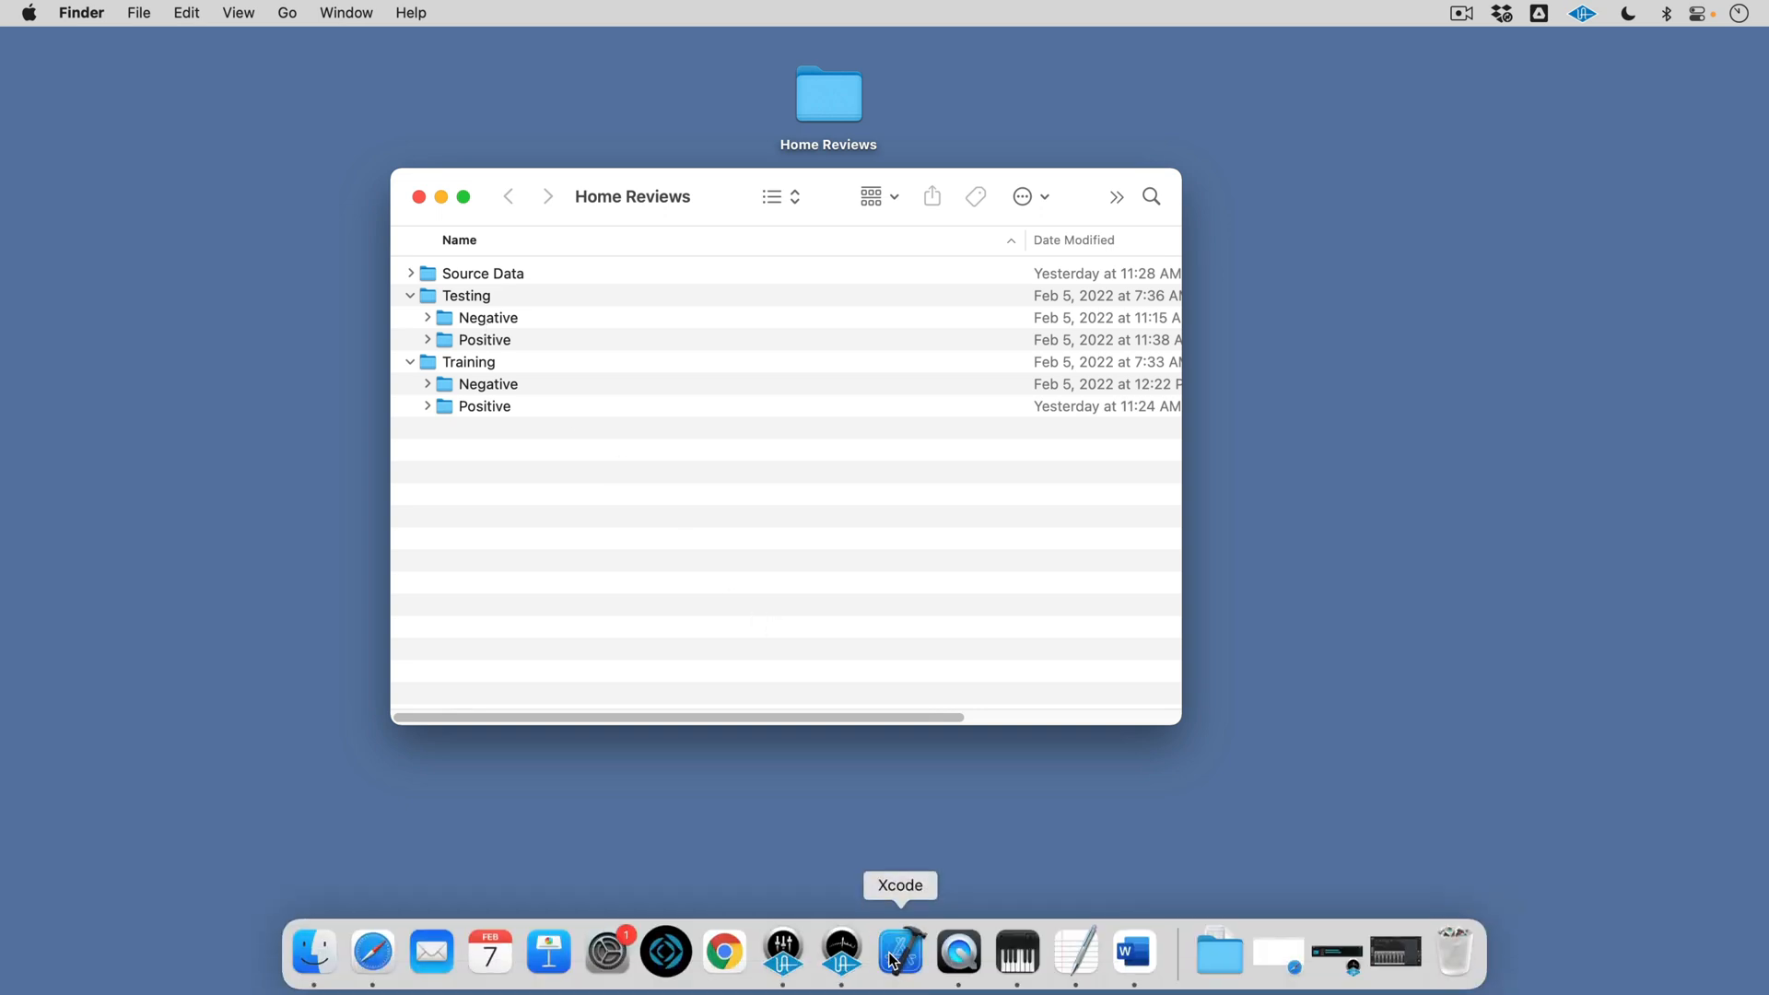
- Switch to Xcode and launch its Create ML developer tool
click(893, 961)
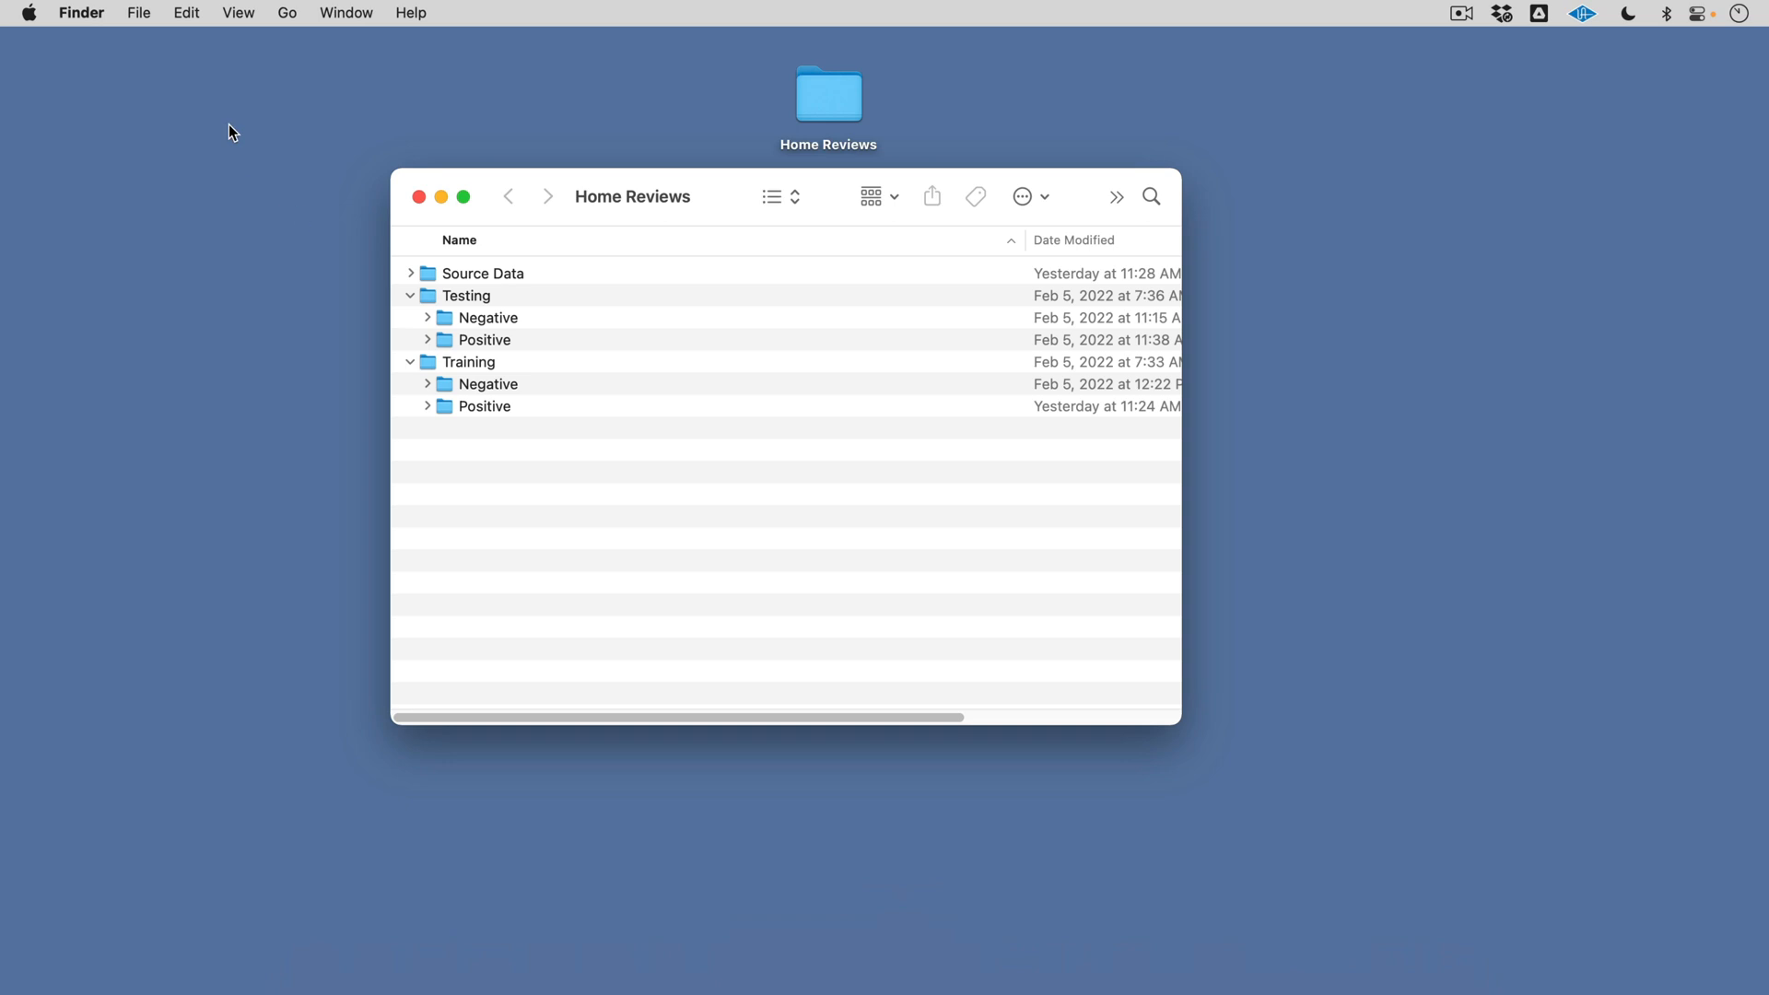
mouse_move(958, 967)
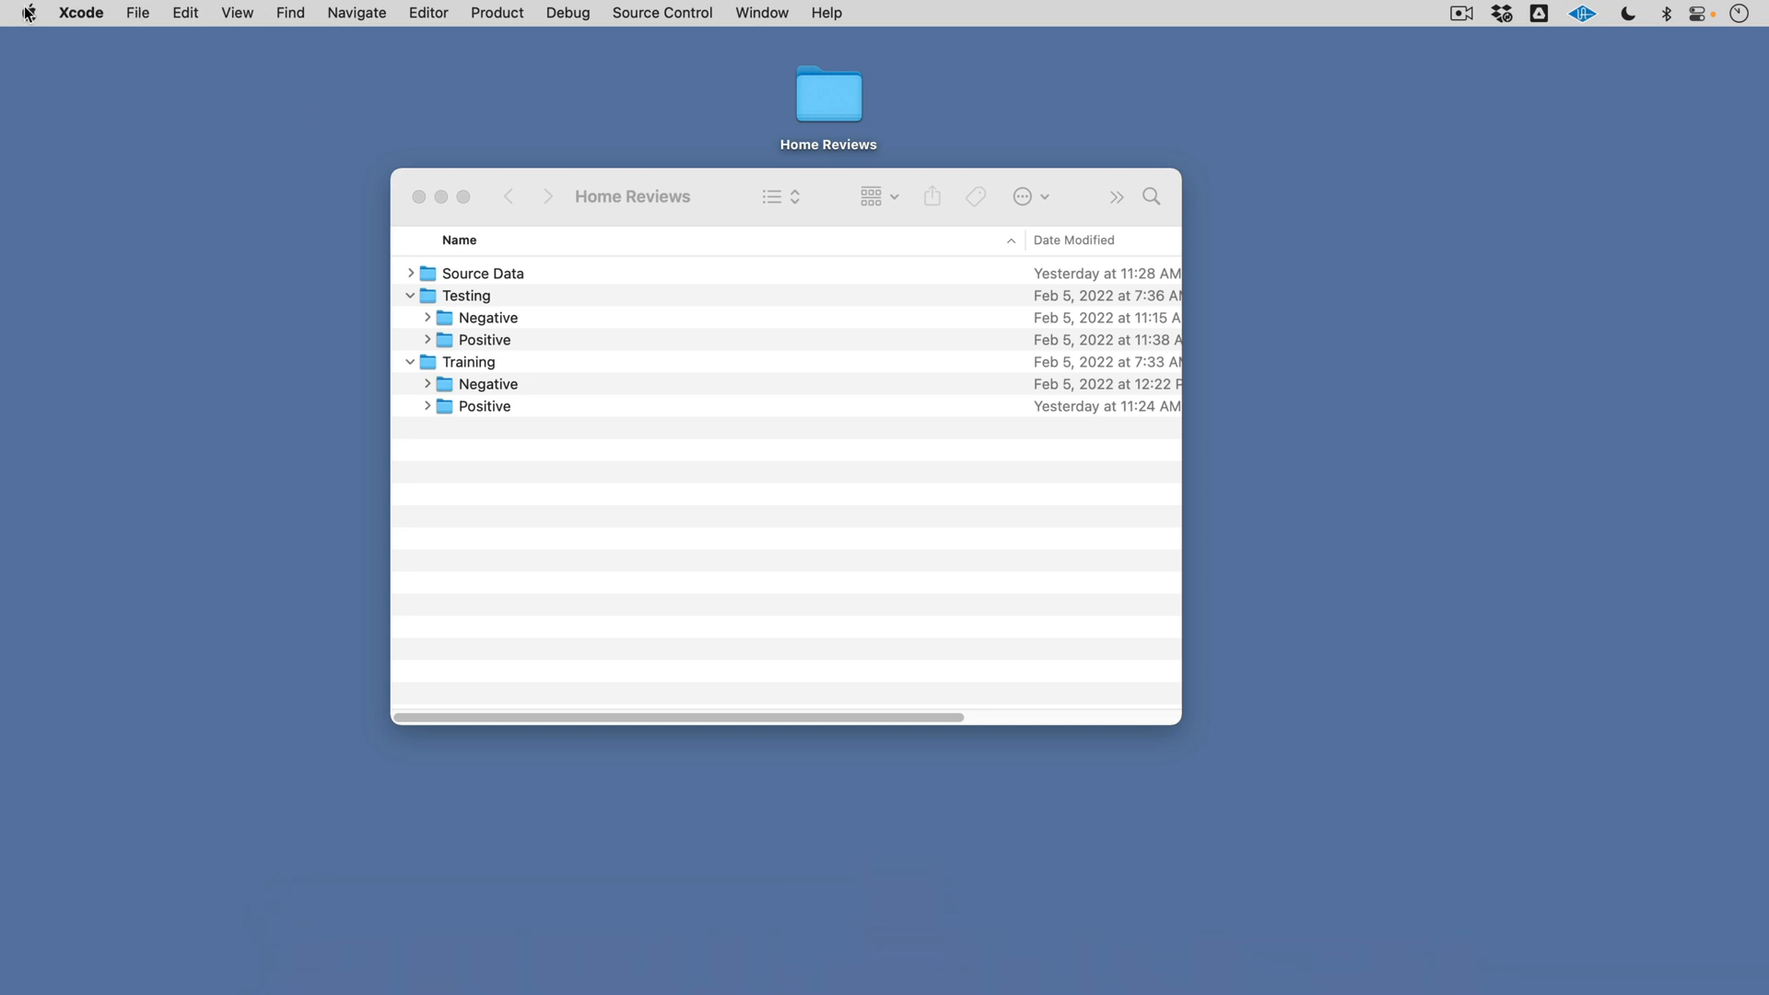
click(71, 17)
mouse_move(116, 202)
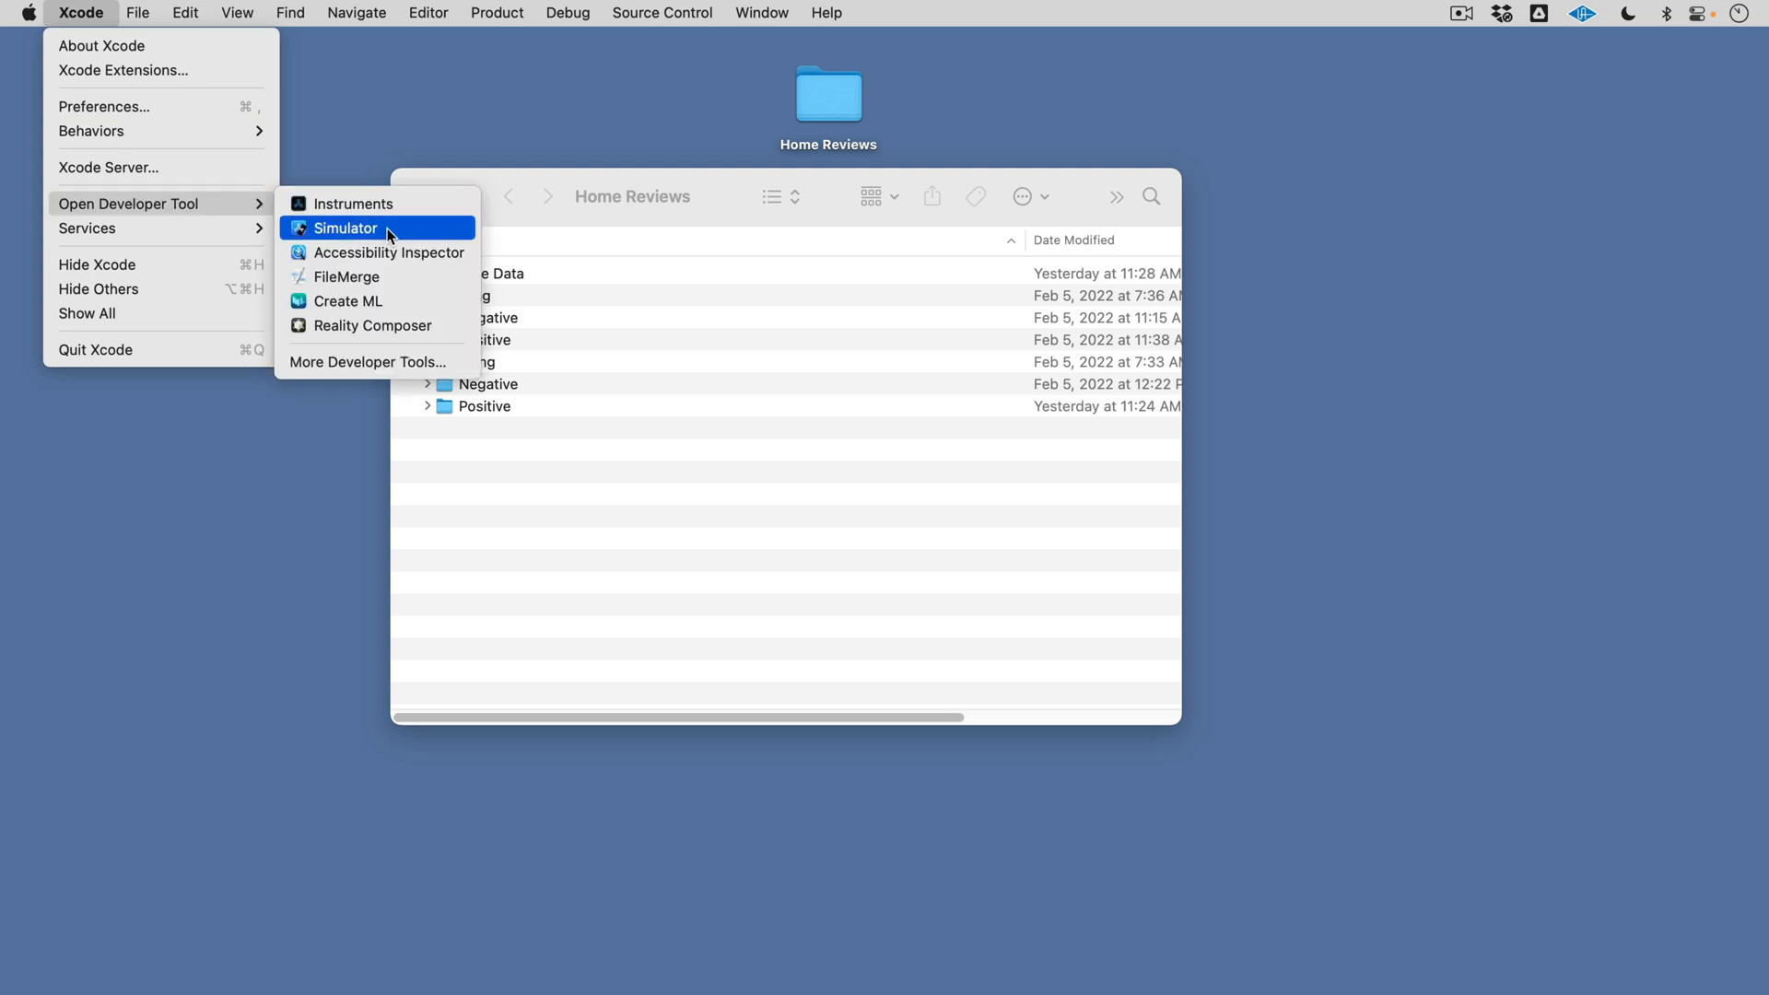
click(398, 302)
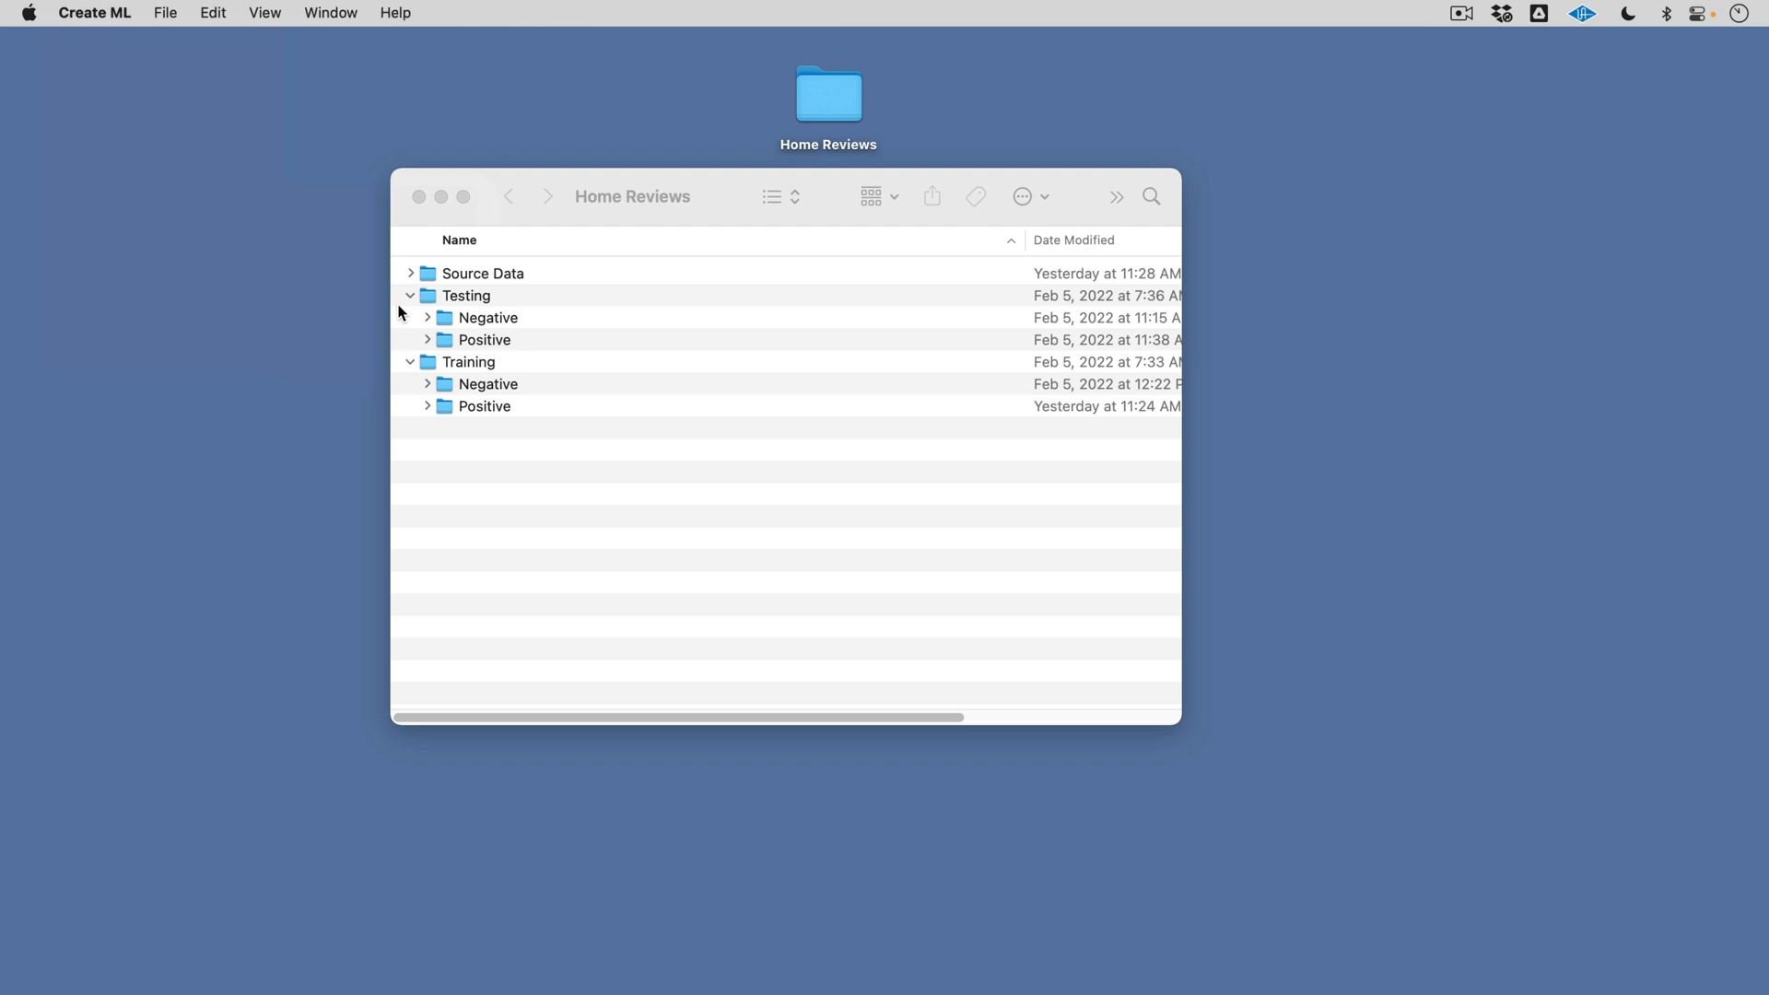
- Start a new Create ML document from the Text Classification template
click(529, 604)
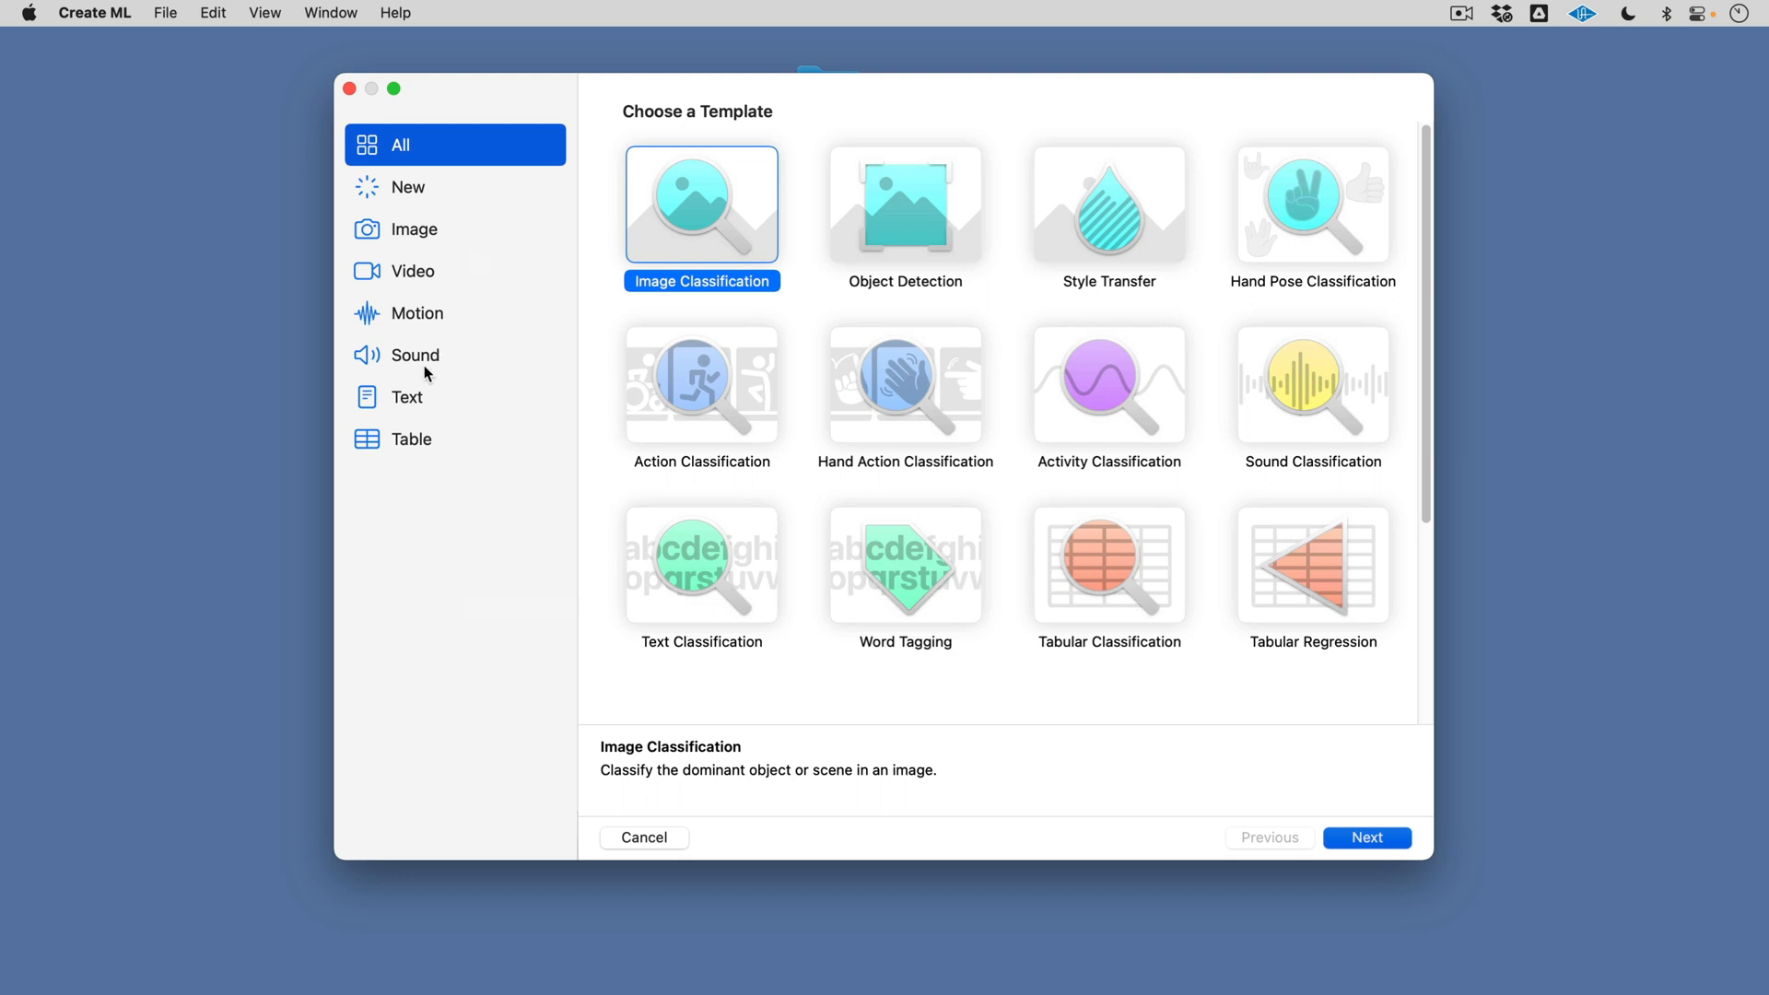
click(406, 402)
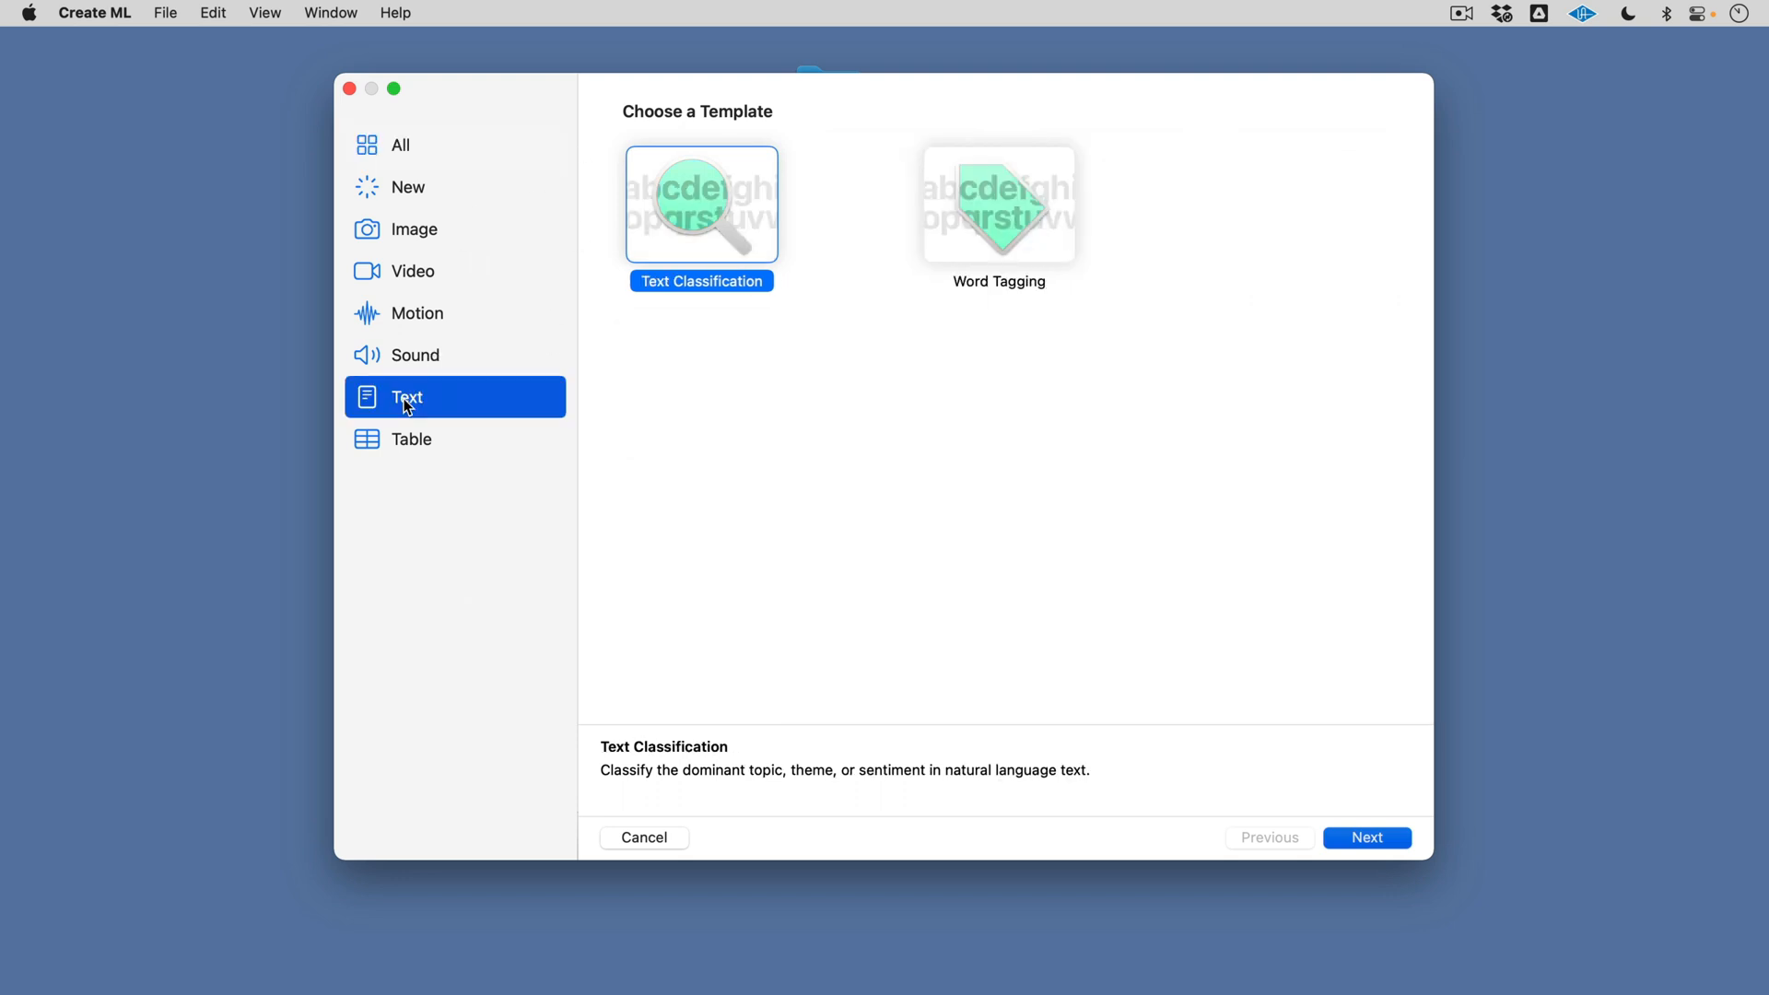
click(682, 214)
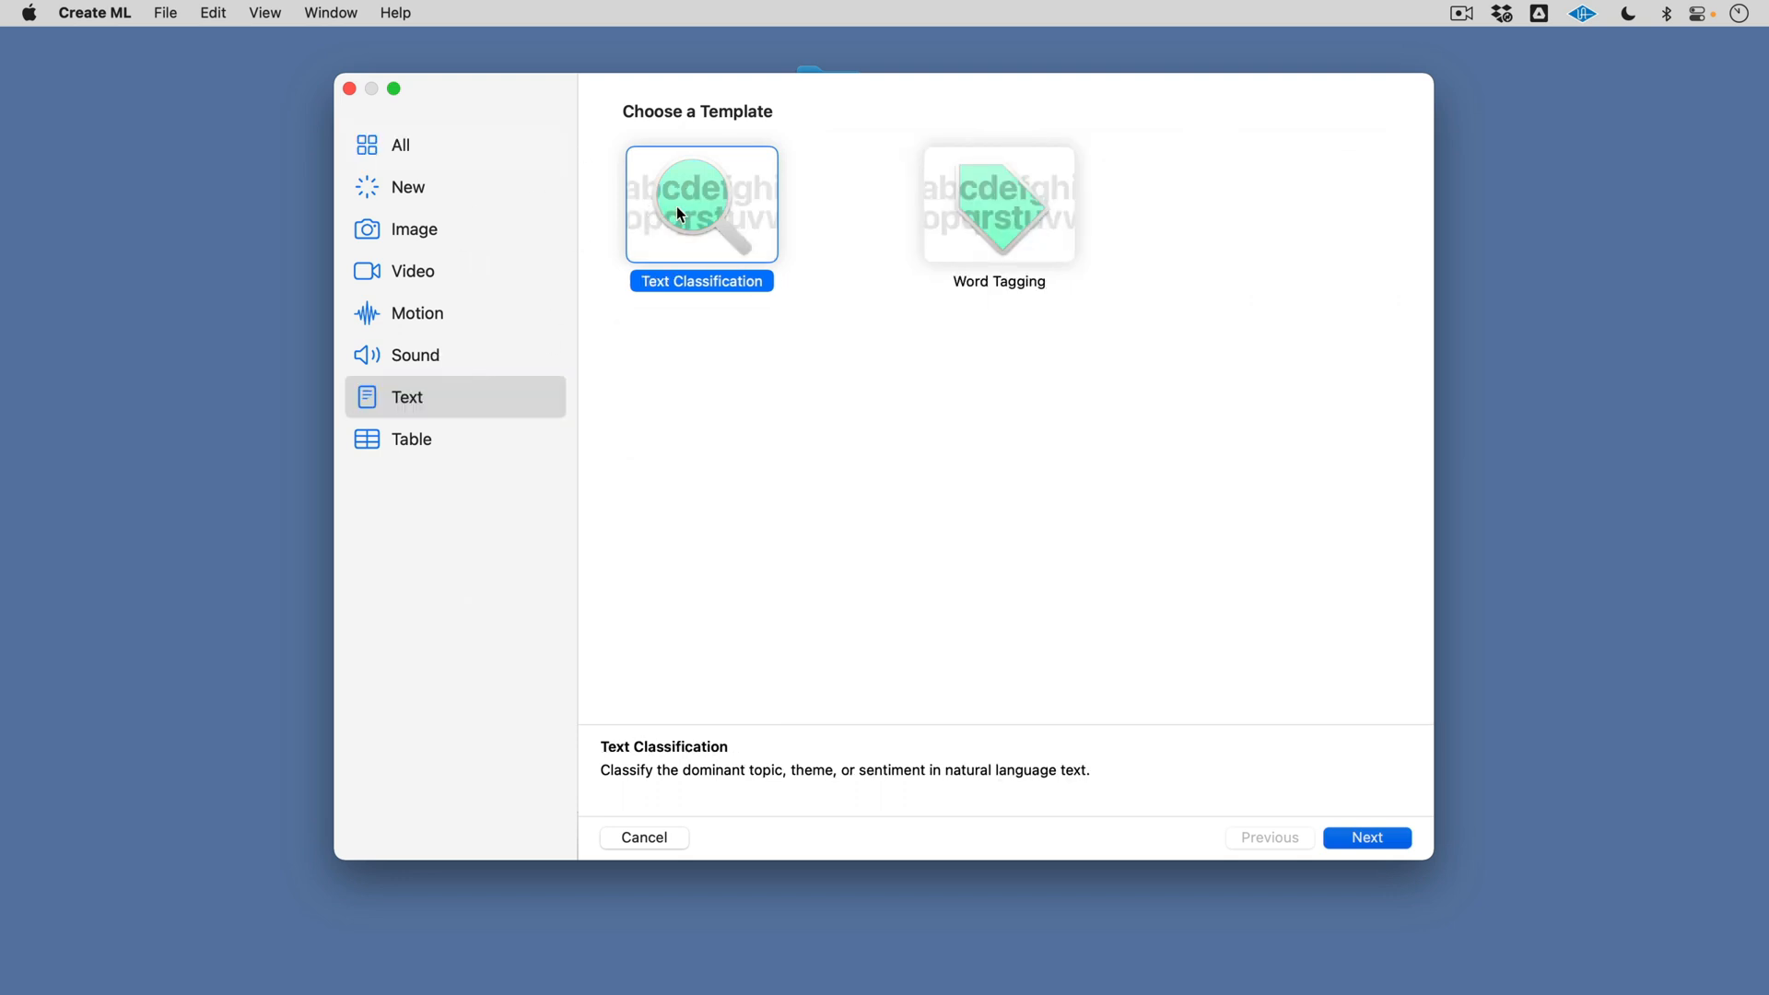
drag(859, 770, 933, 772)
click(1106, 770)
click(1371, 838)
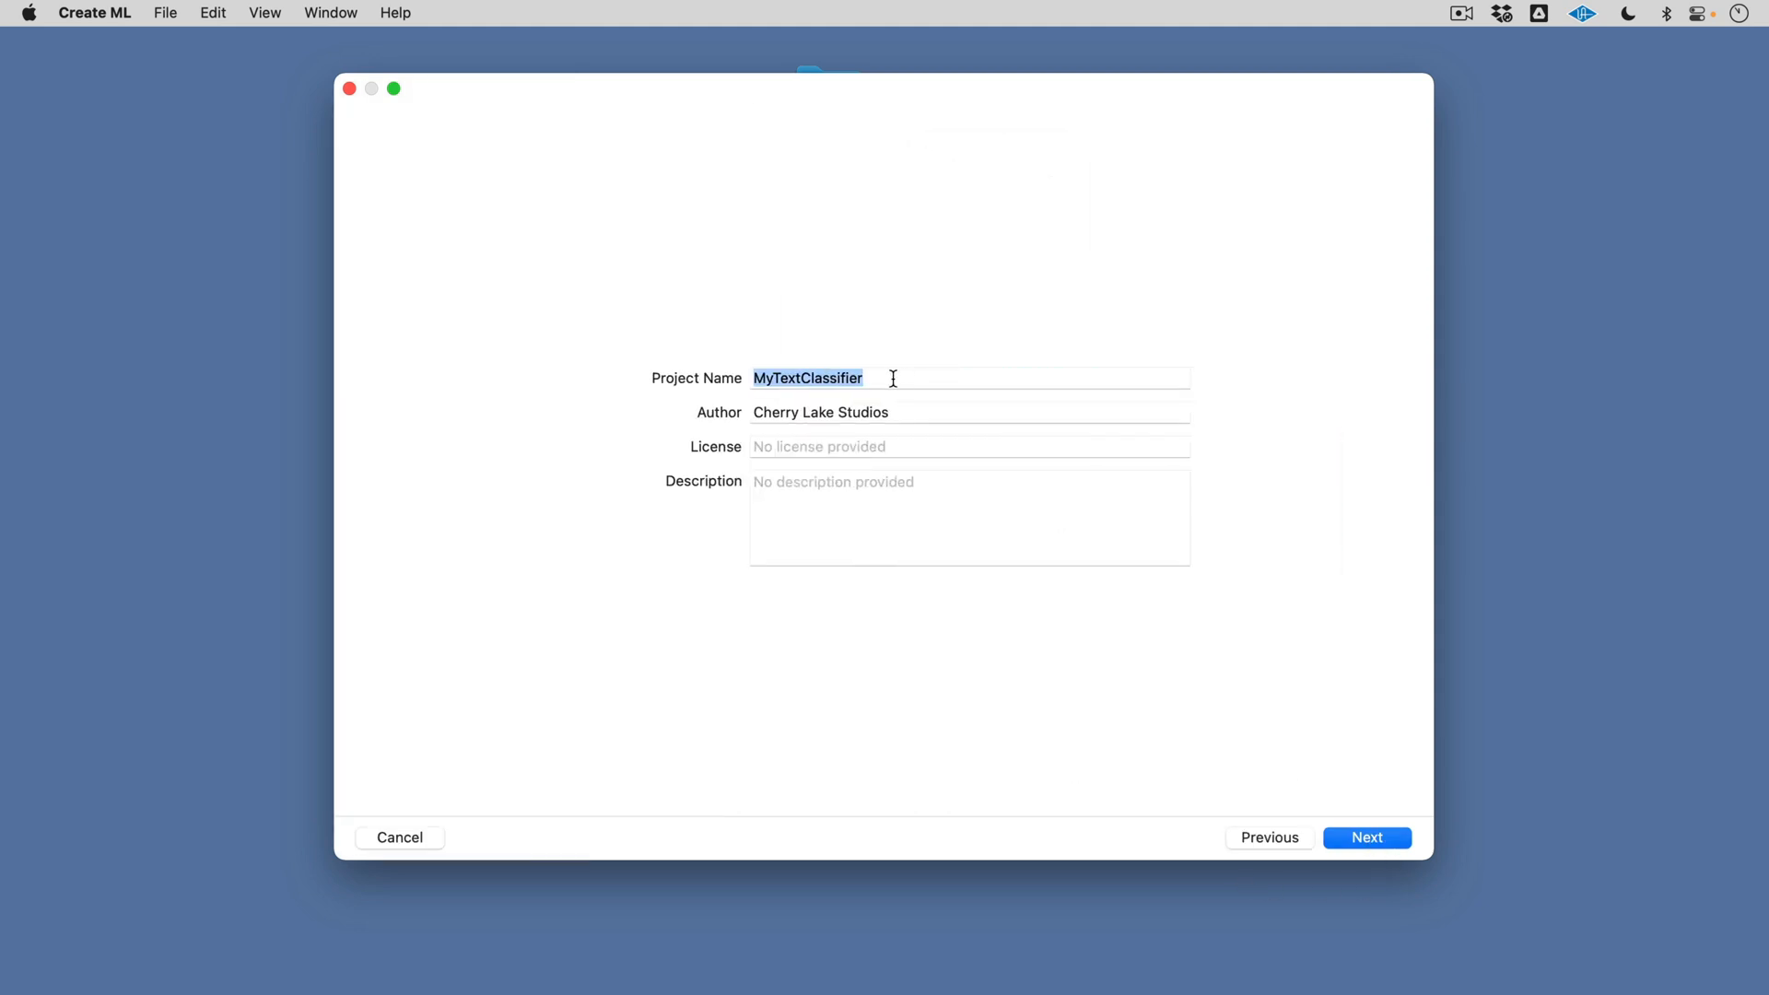
- Name the project Sentiment Model, set the author to iSolutions, and create the project
text(Sentiment Model)
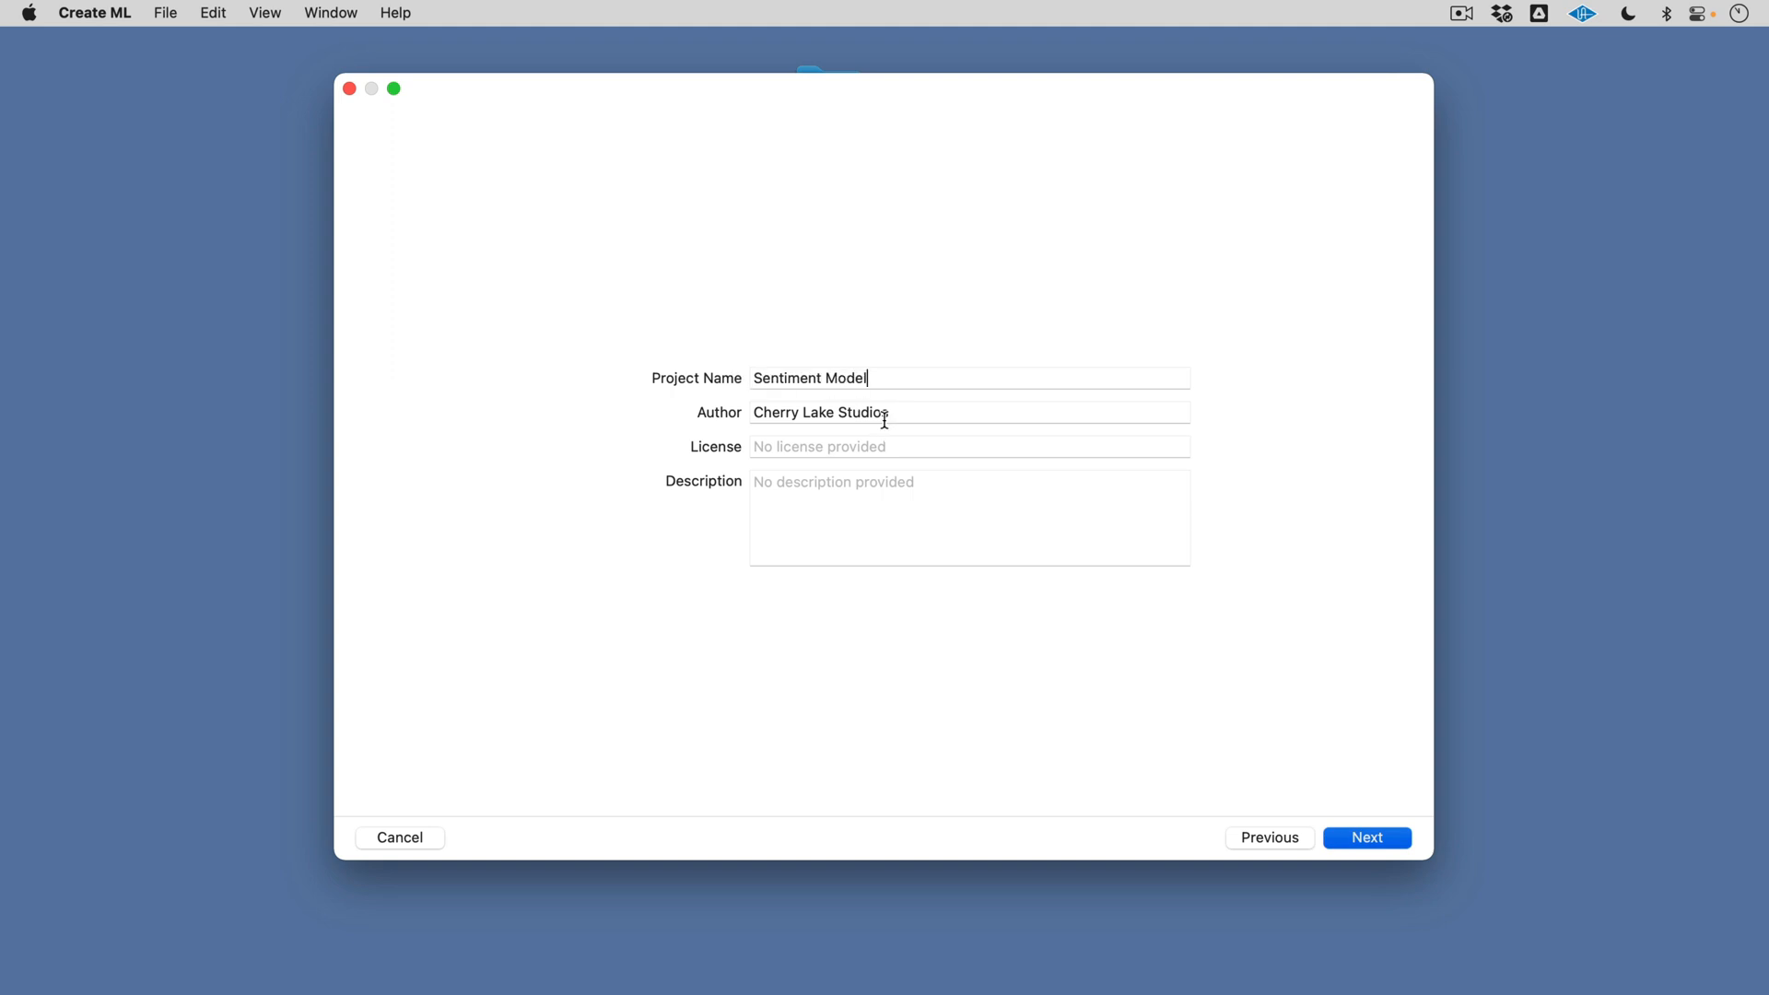
key(Tab)
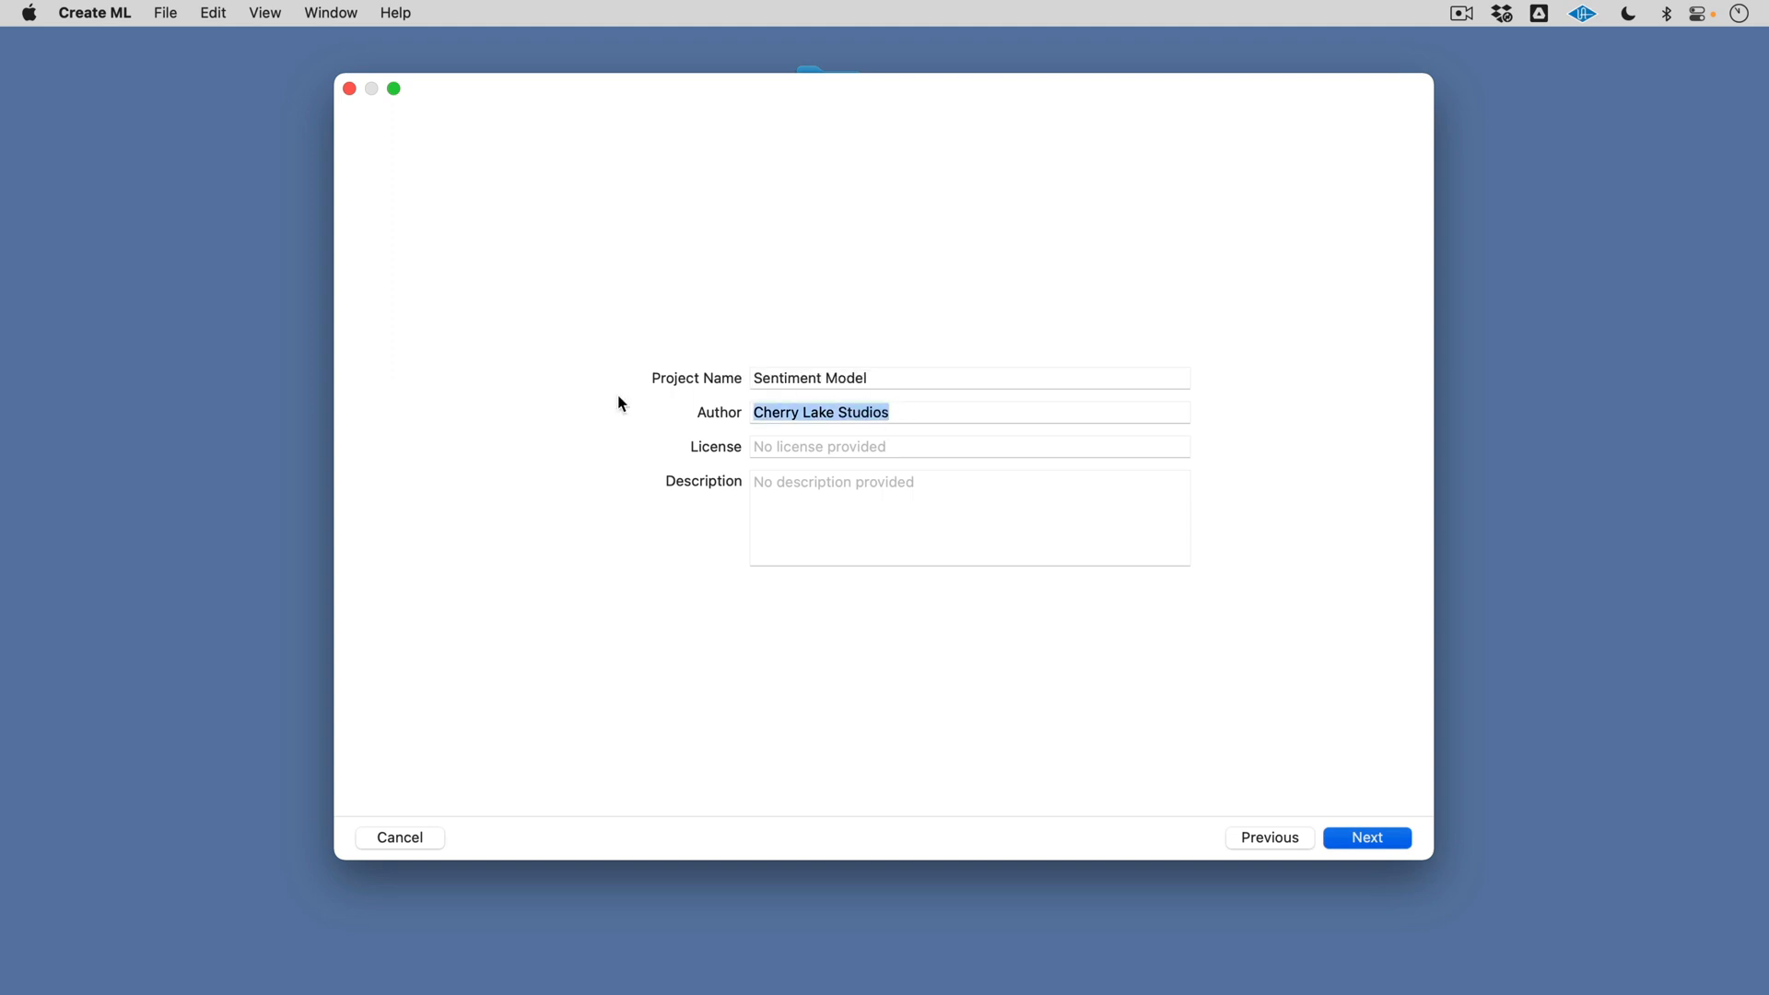
text(iSolutions)
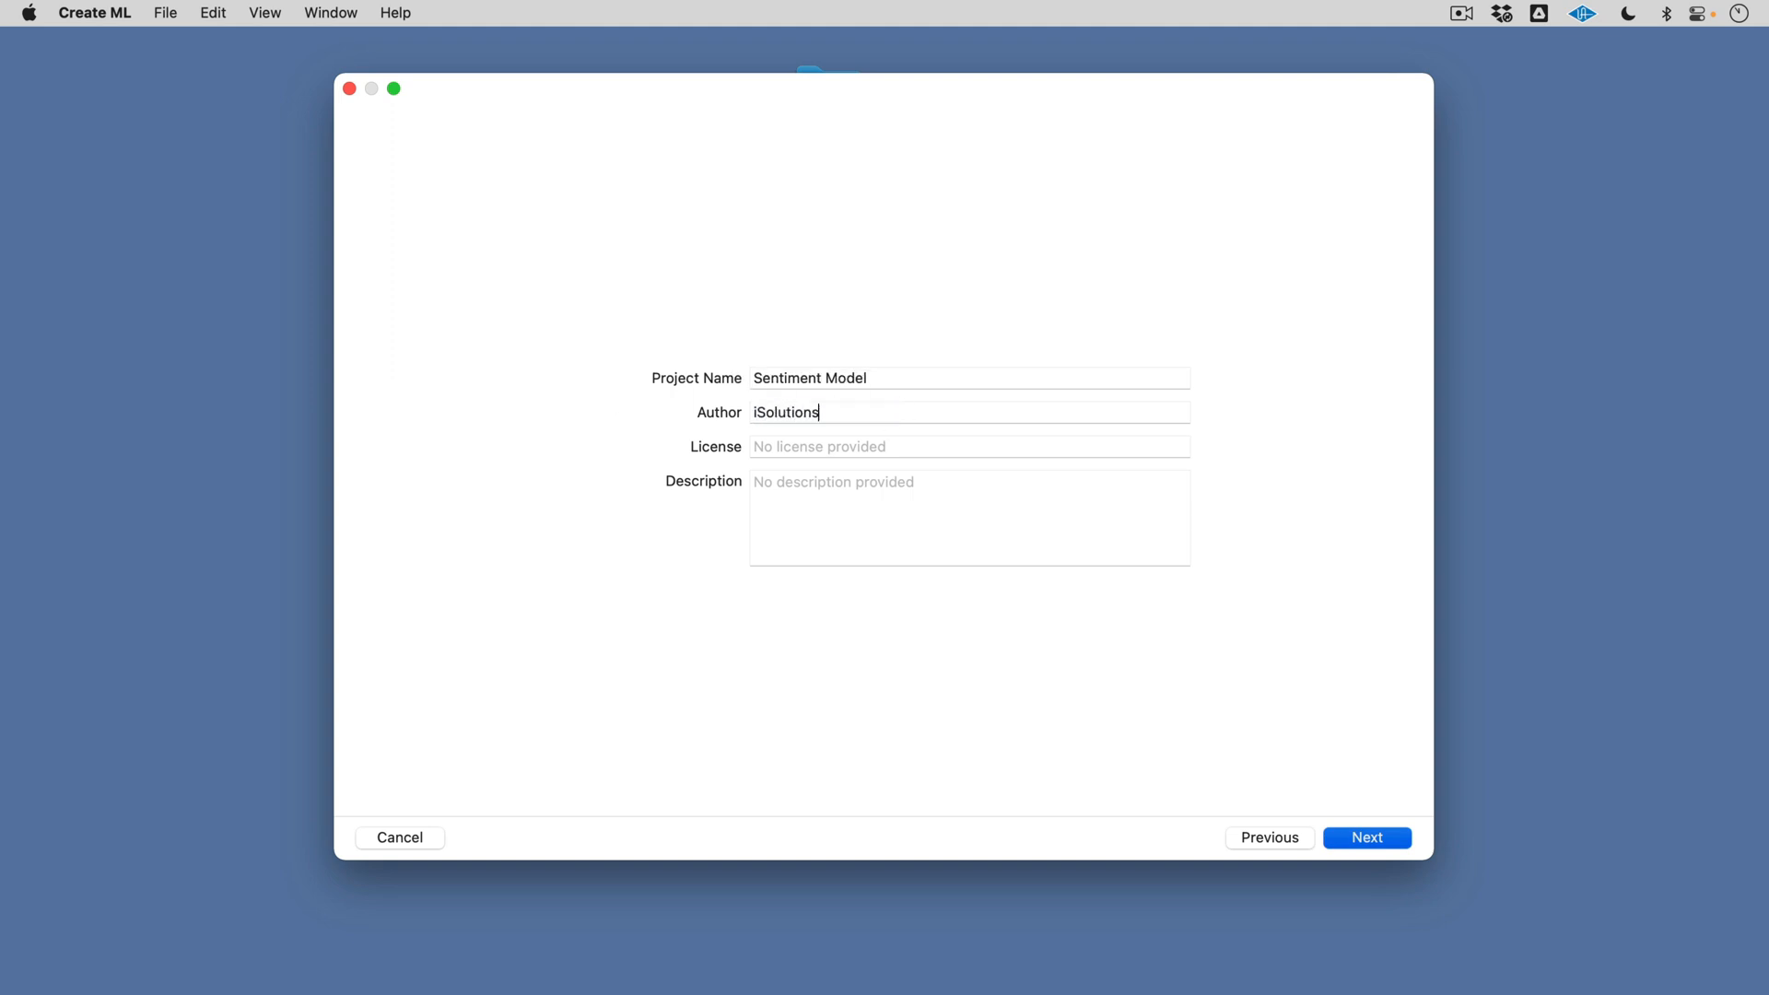
click(1351, 832)
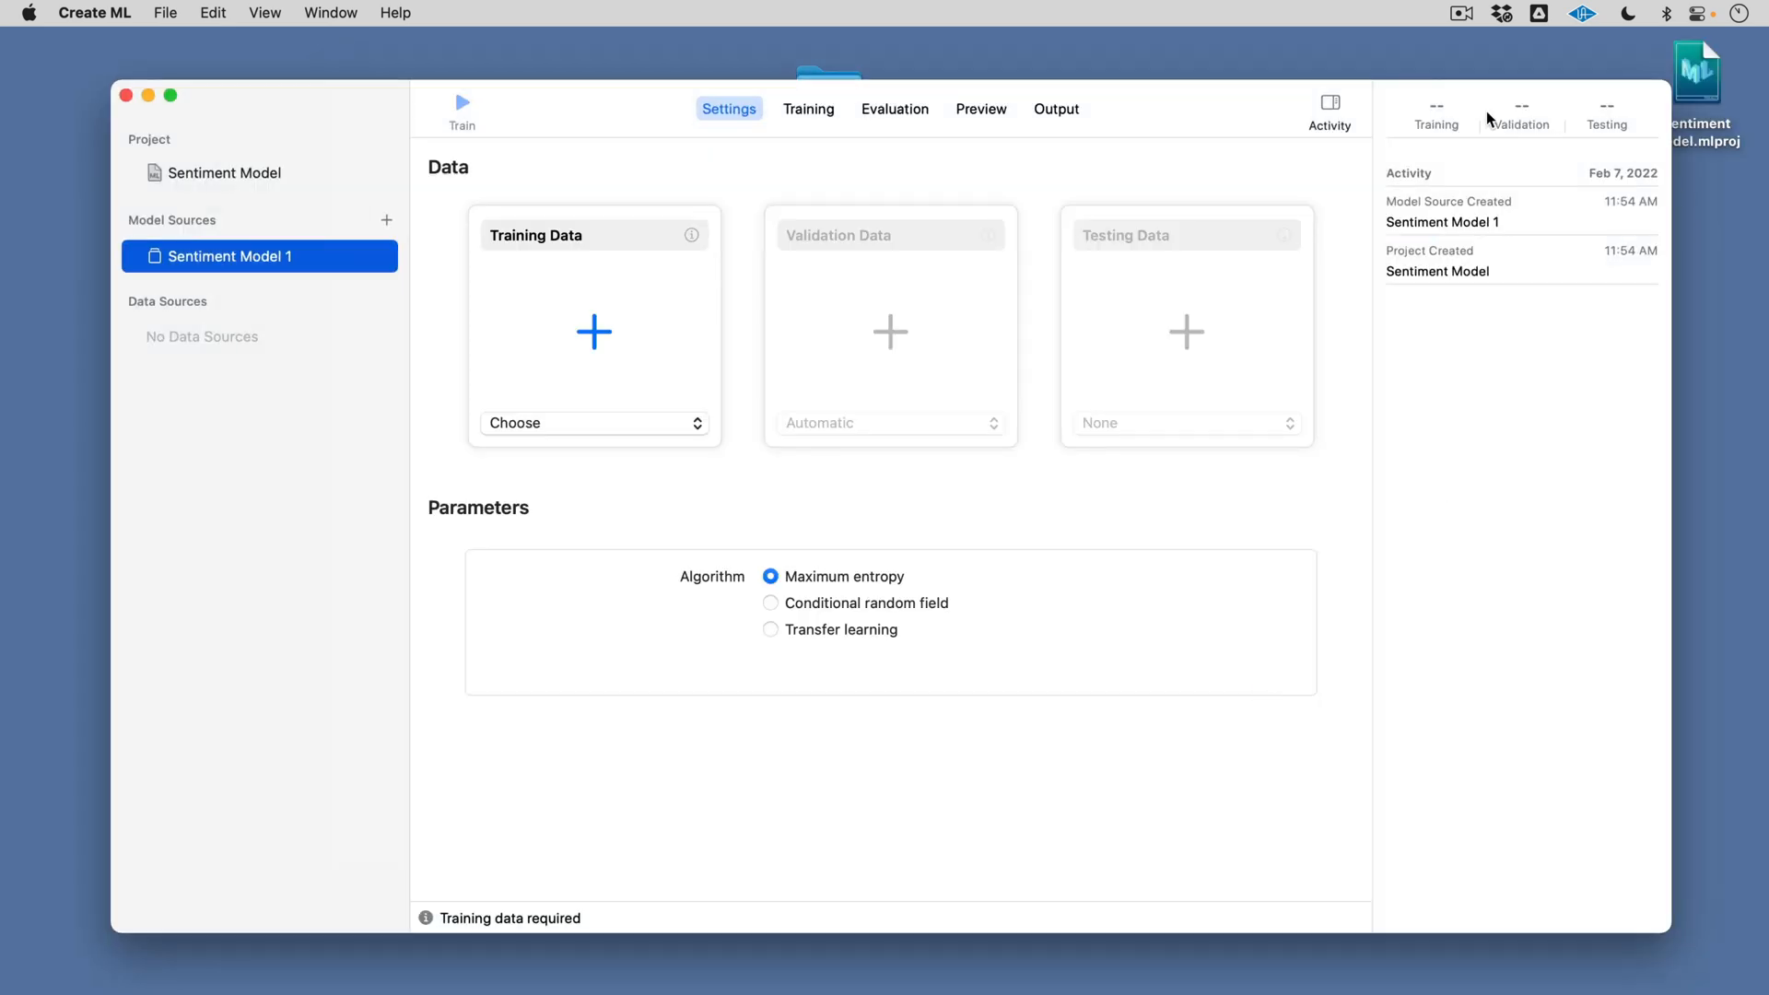
- Load the Training folder from Home Reviews as the model's training data and review its class distribution
drag(1221, 115, 1188, 99)
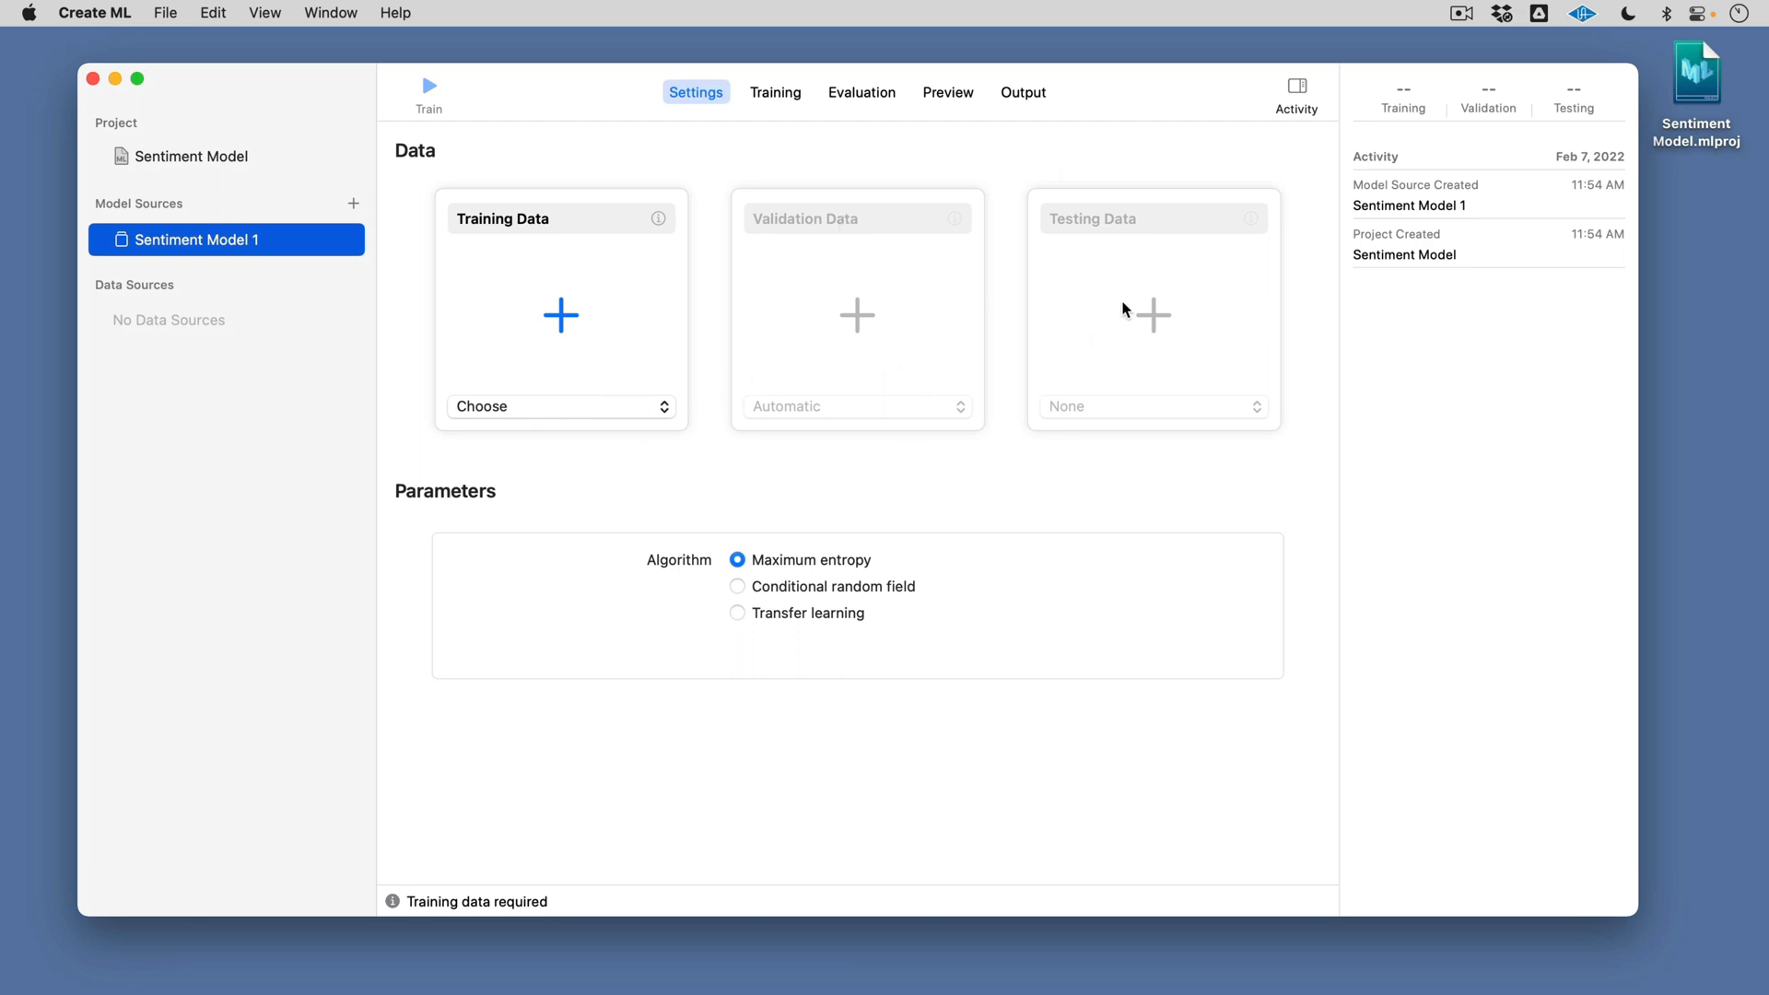
click(569, 404)
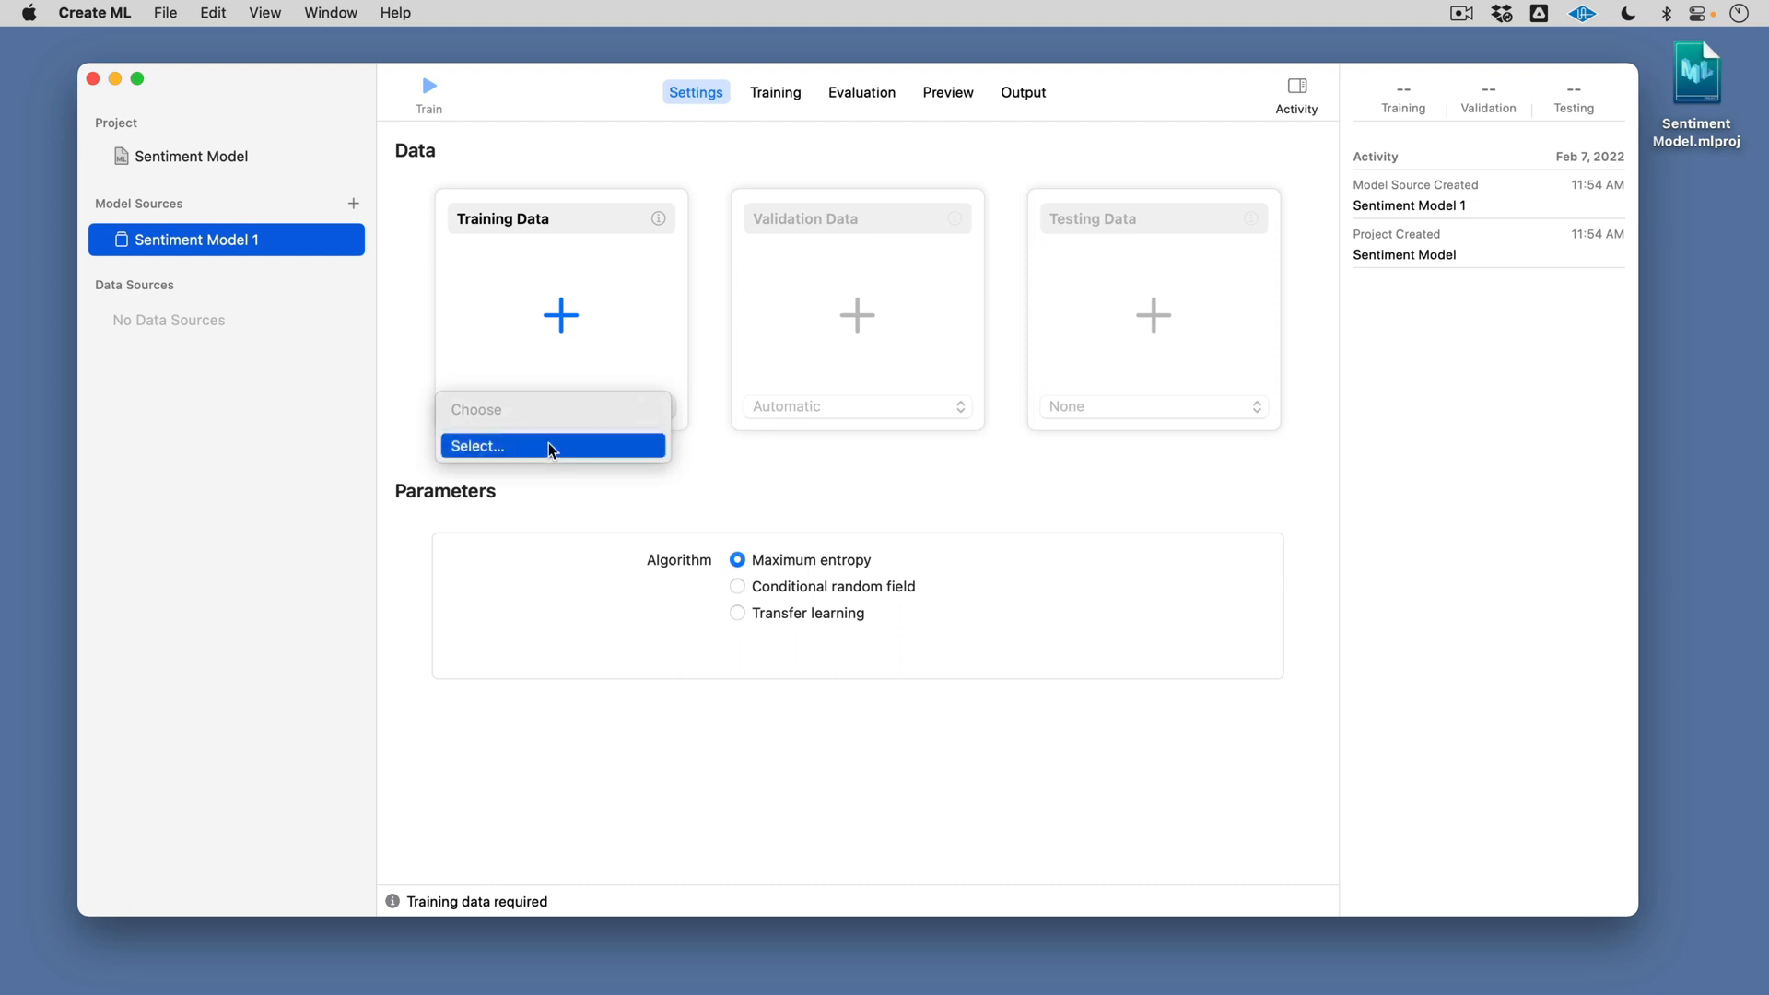
click(551, 446)
click(519, 362)
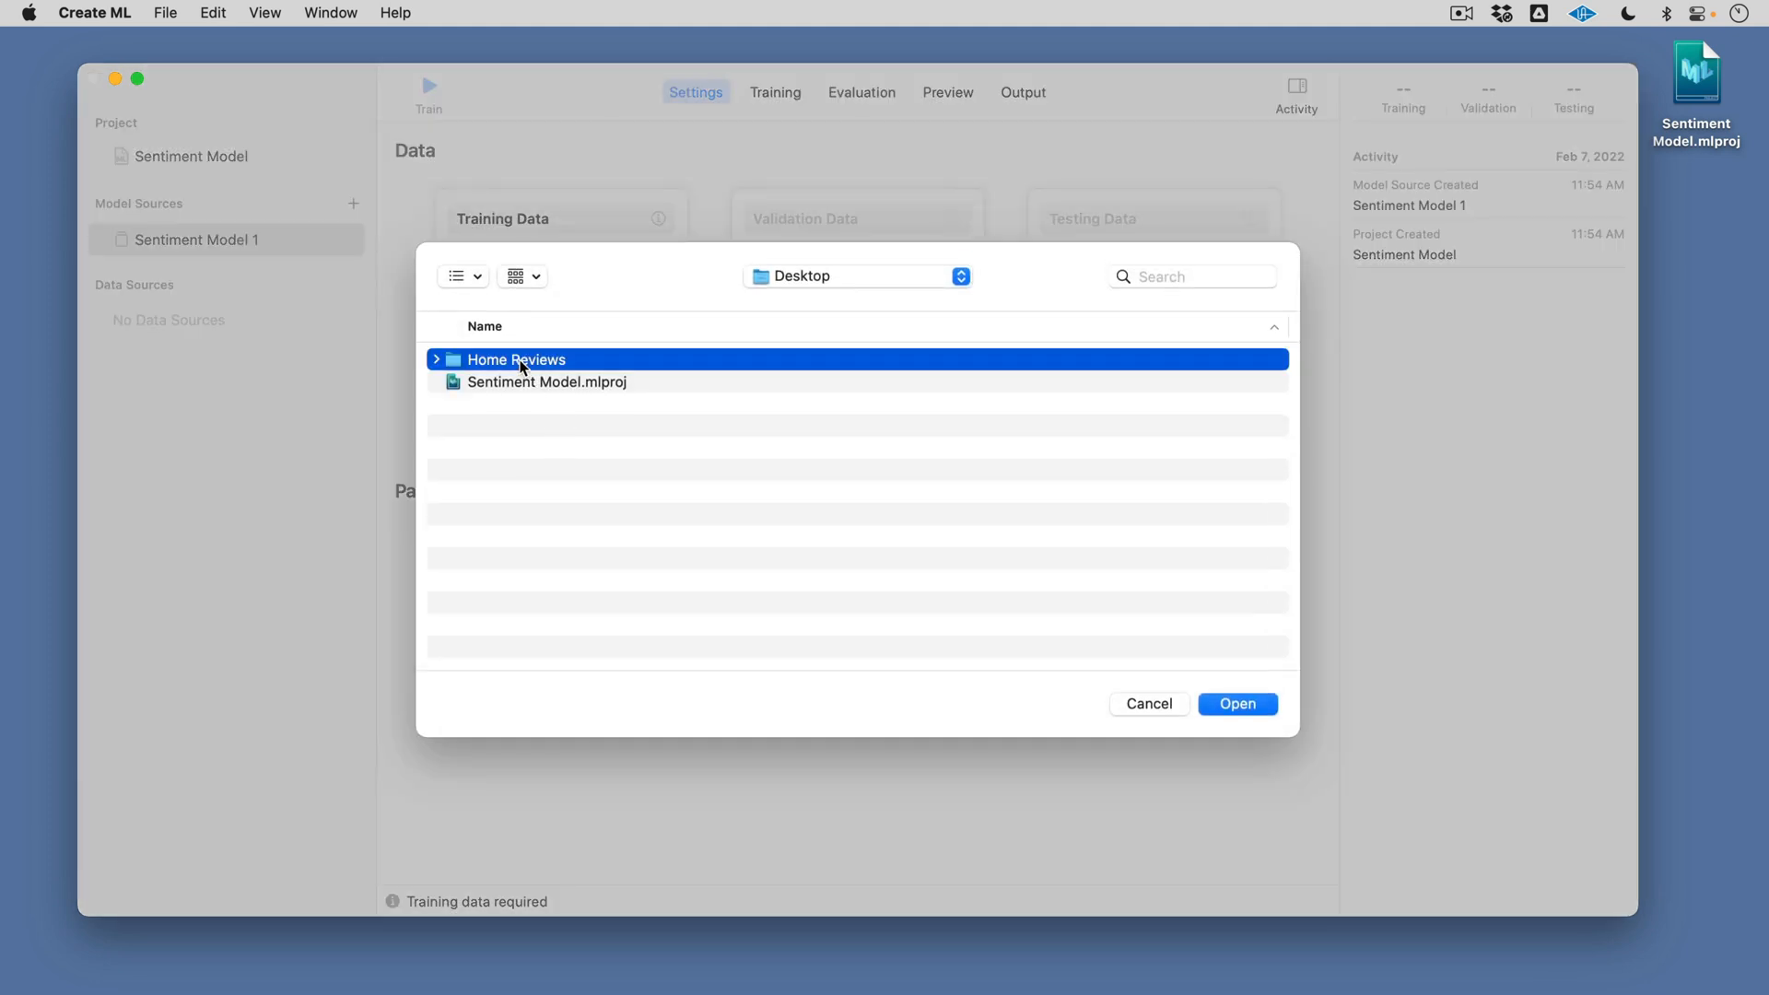
double_click(520, 366)
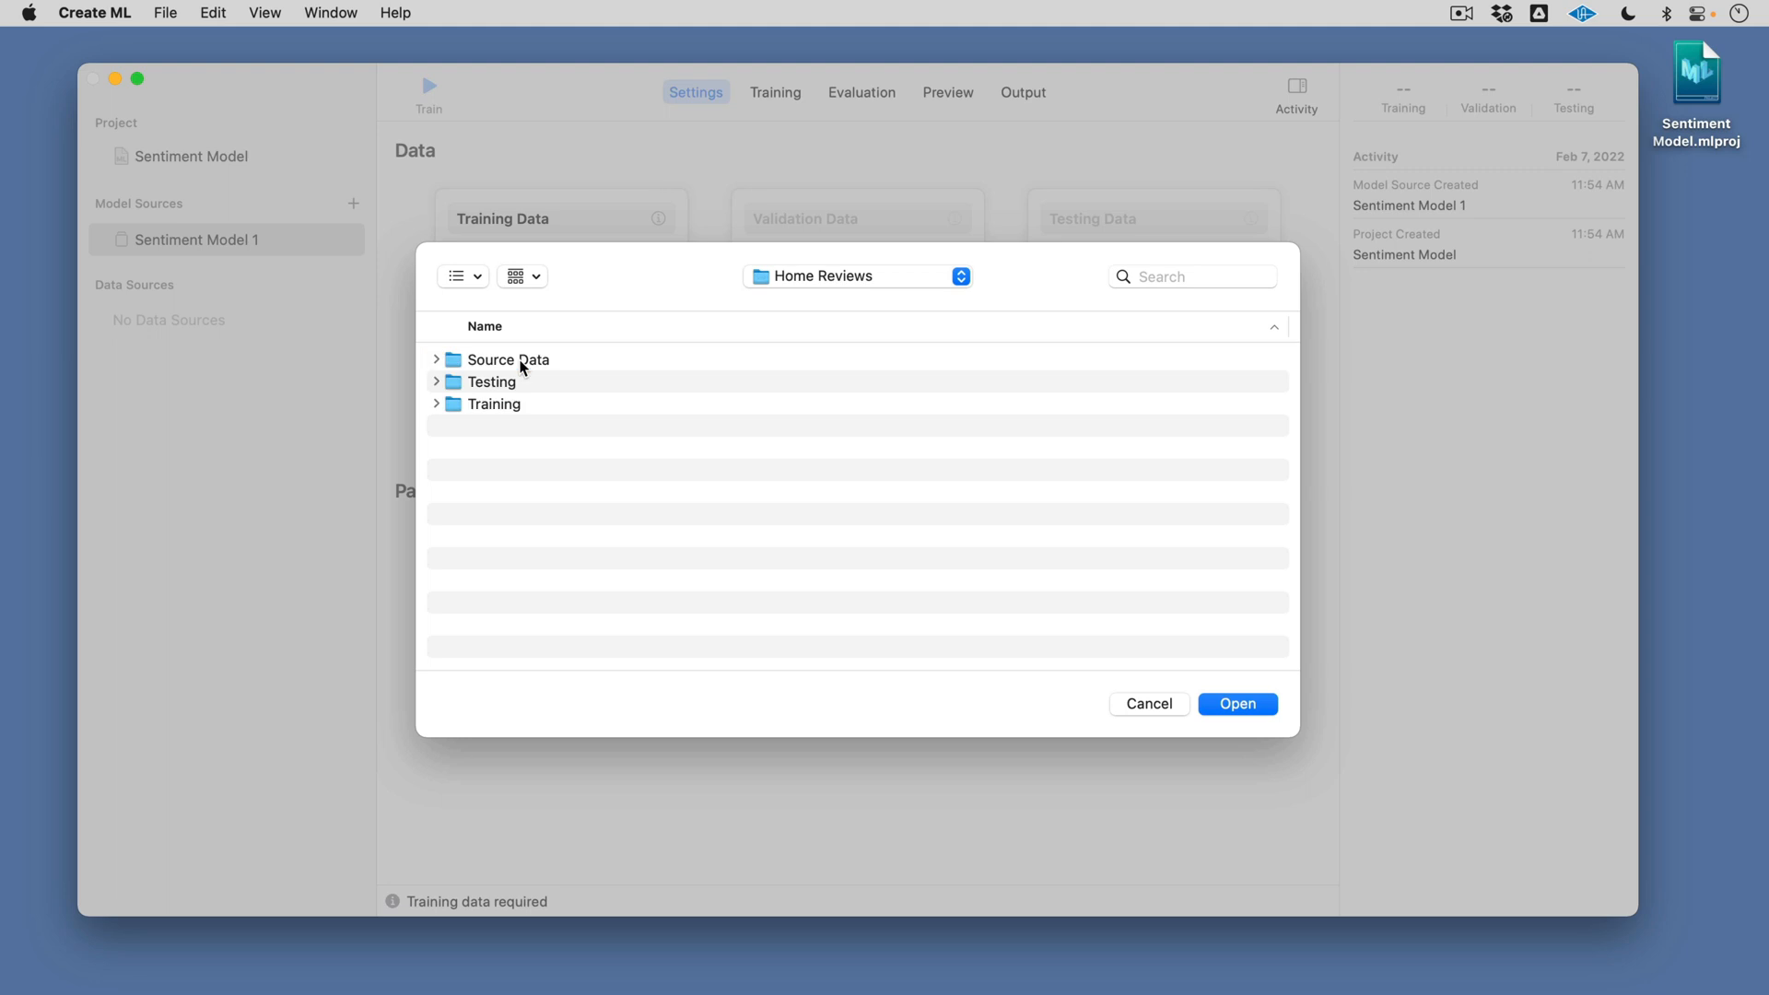
click(452, 408)
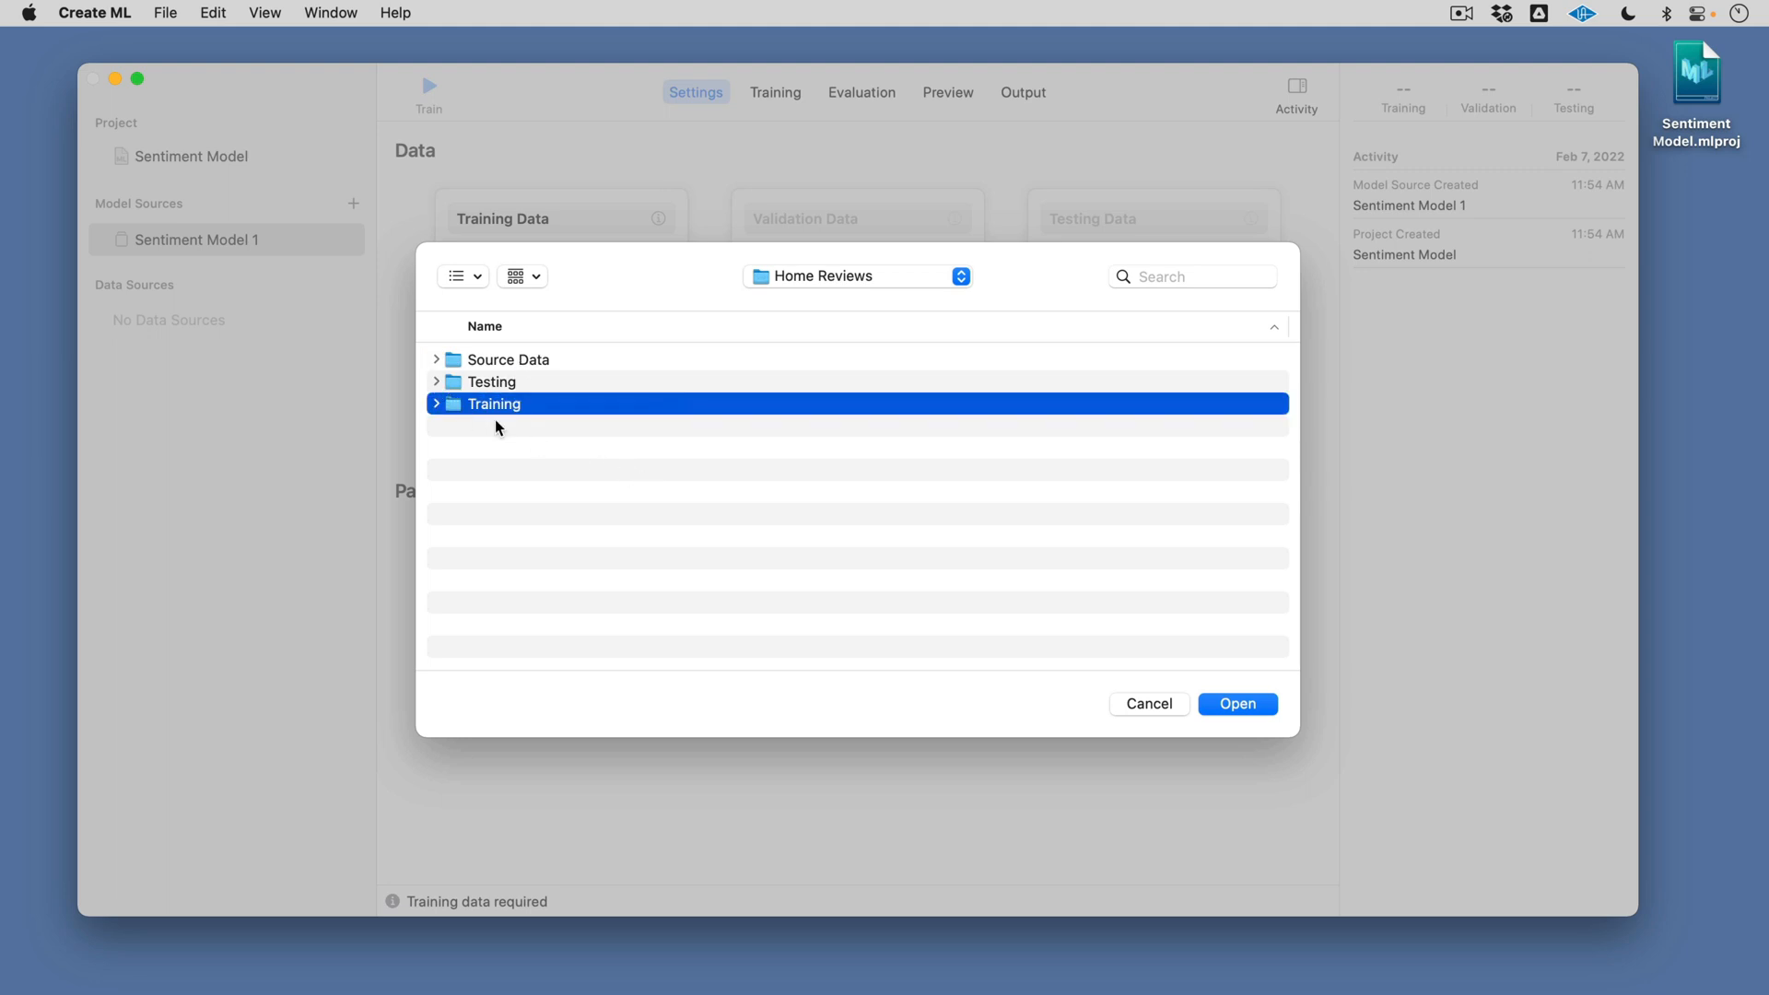
click(1239, 705)
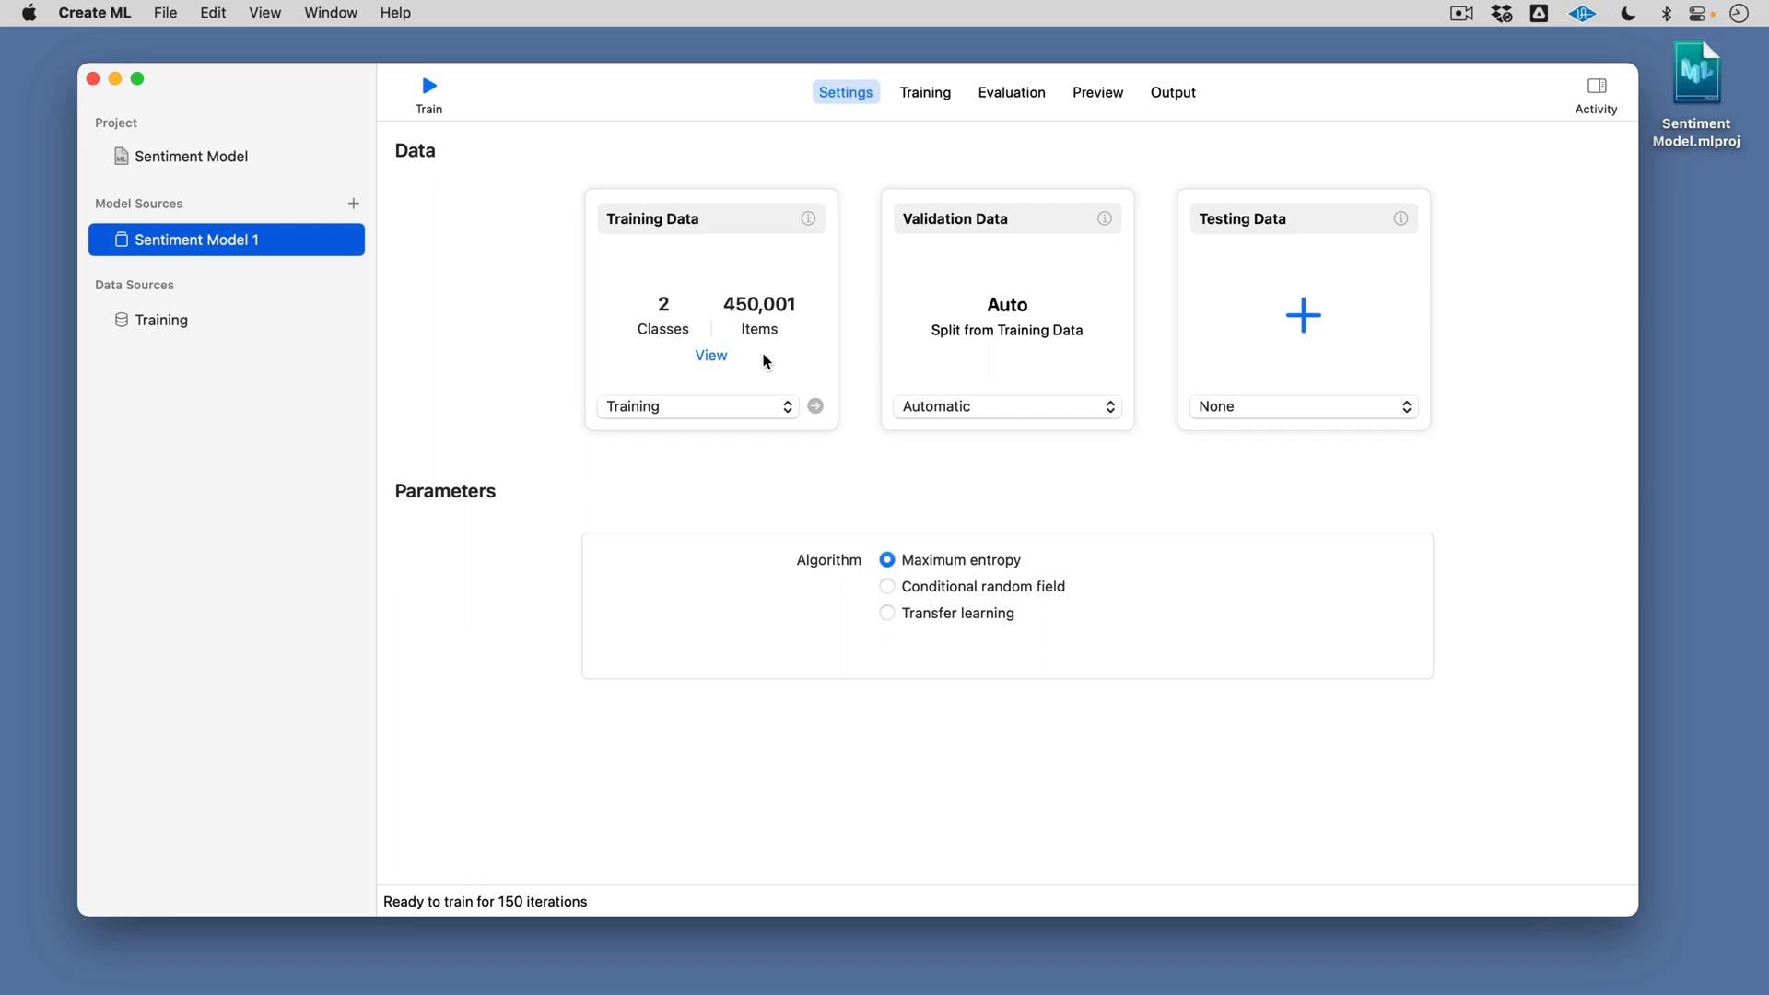
click(711, 356)
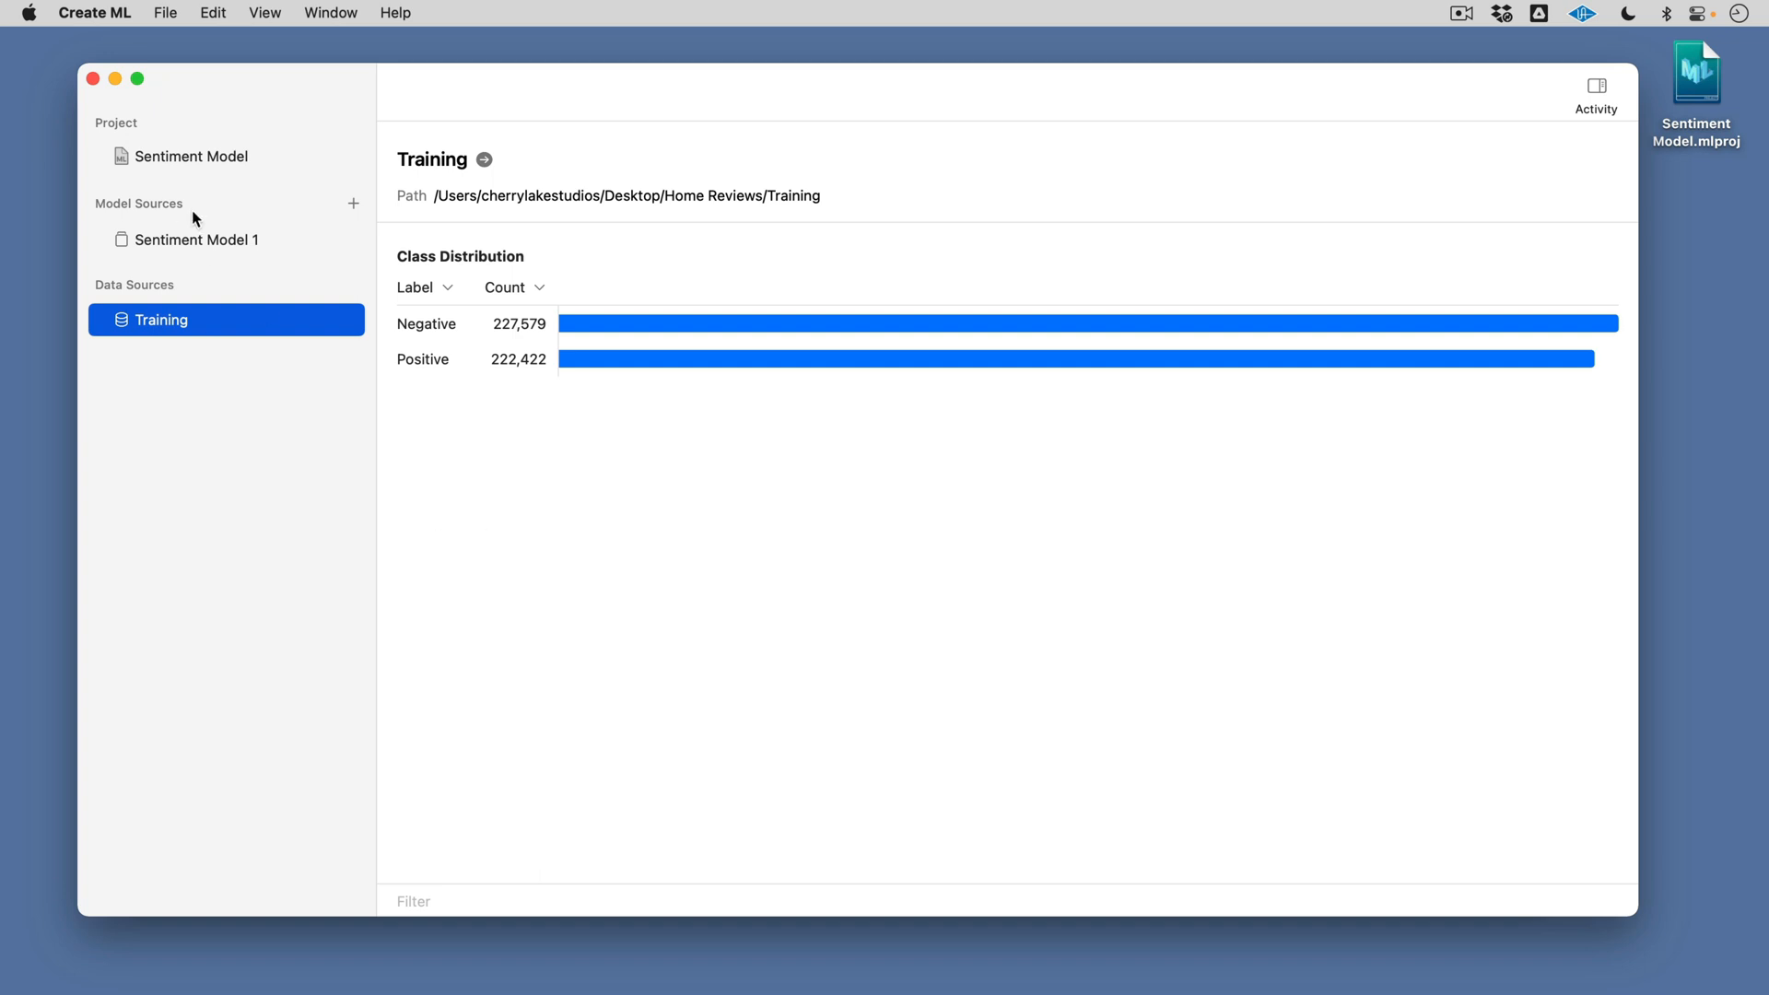
click(183, 240)
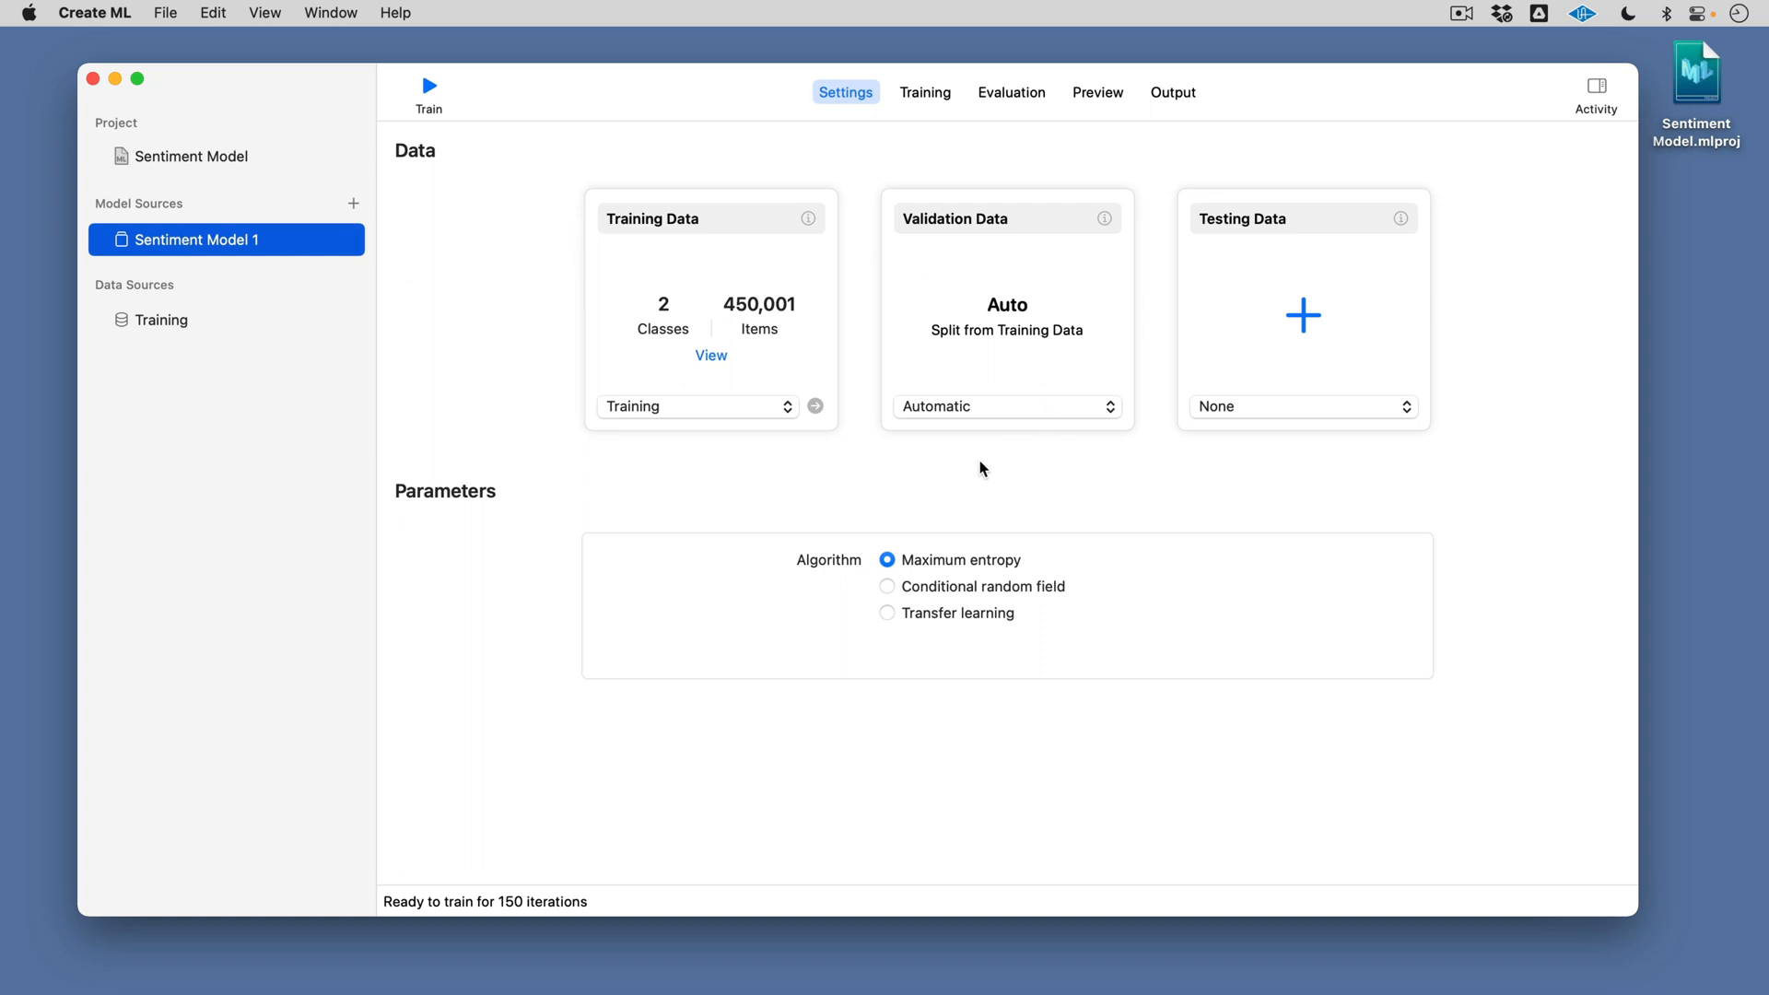
- Load the Testing folder from Home Reviews as the model's testing data and review its class distribution
click(1294, 407)
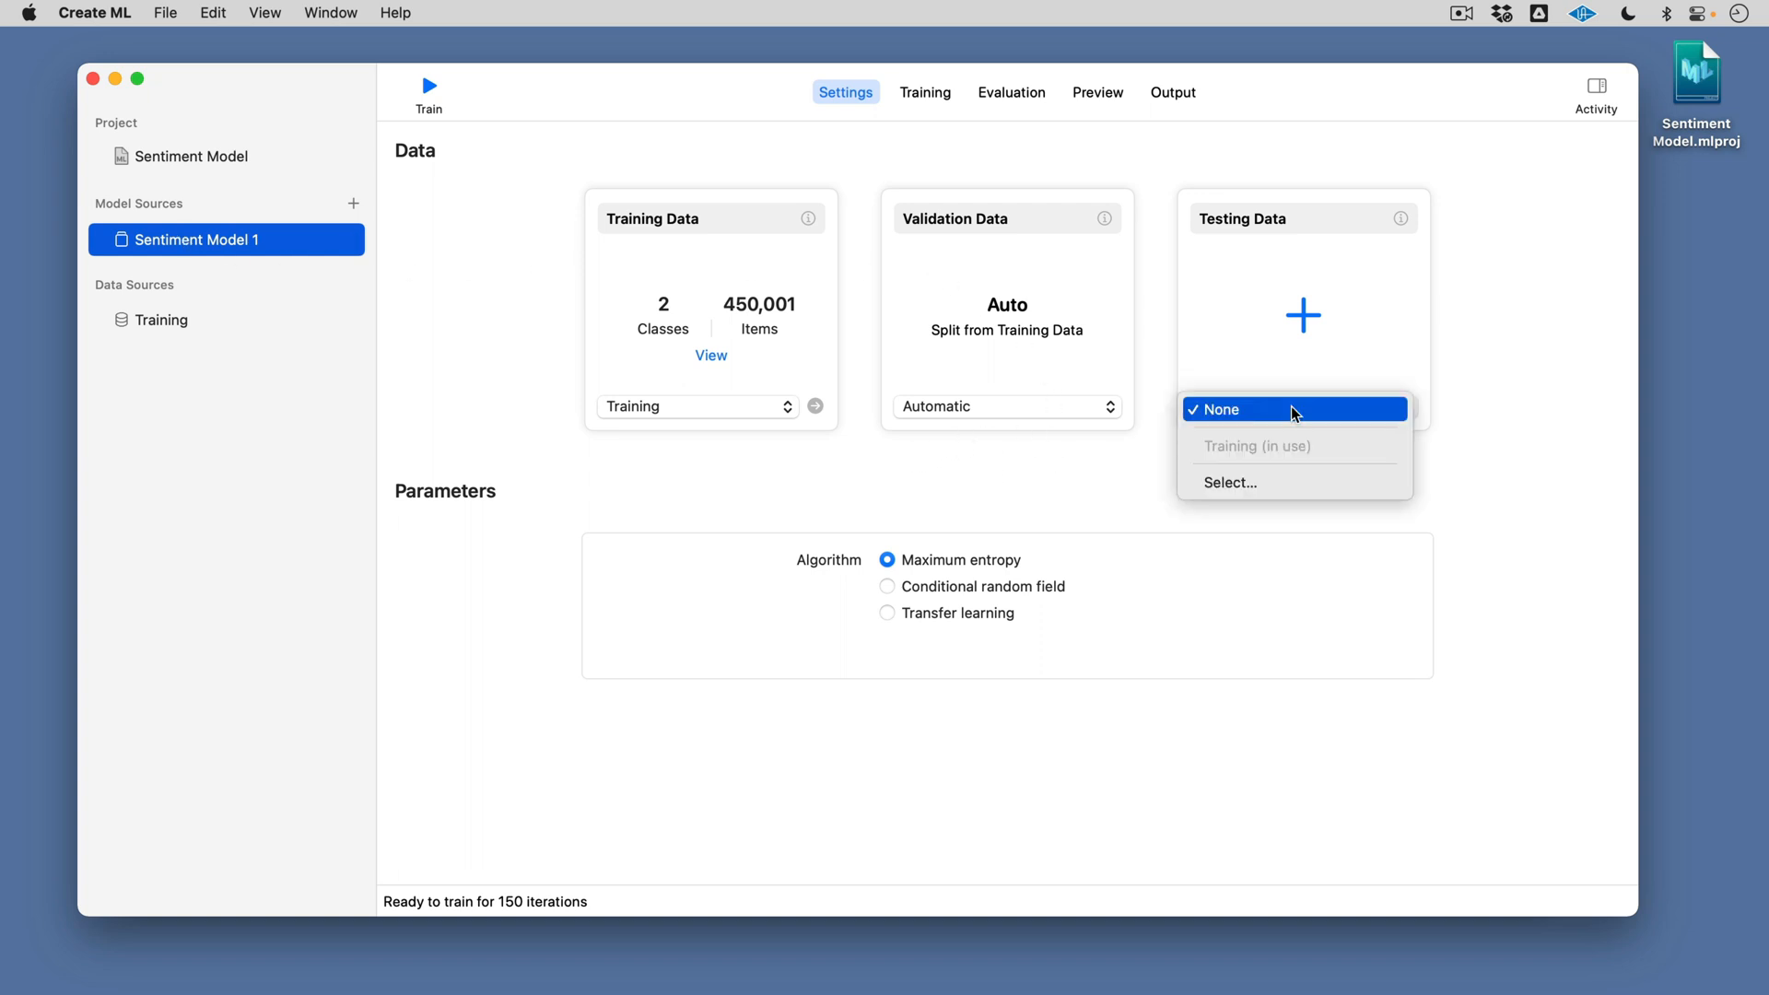
click(1292, 483)
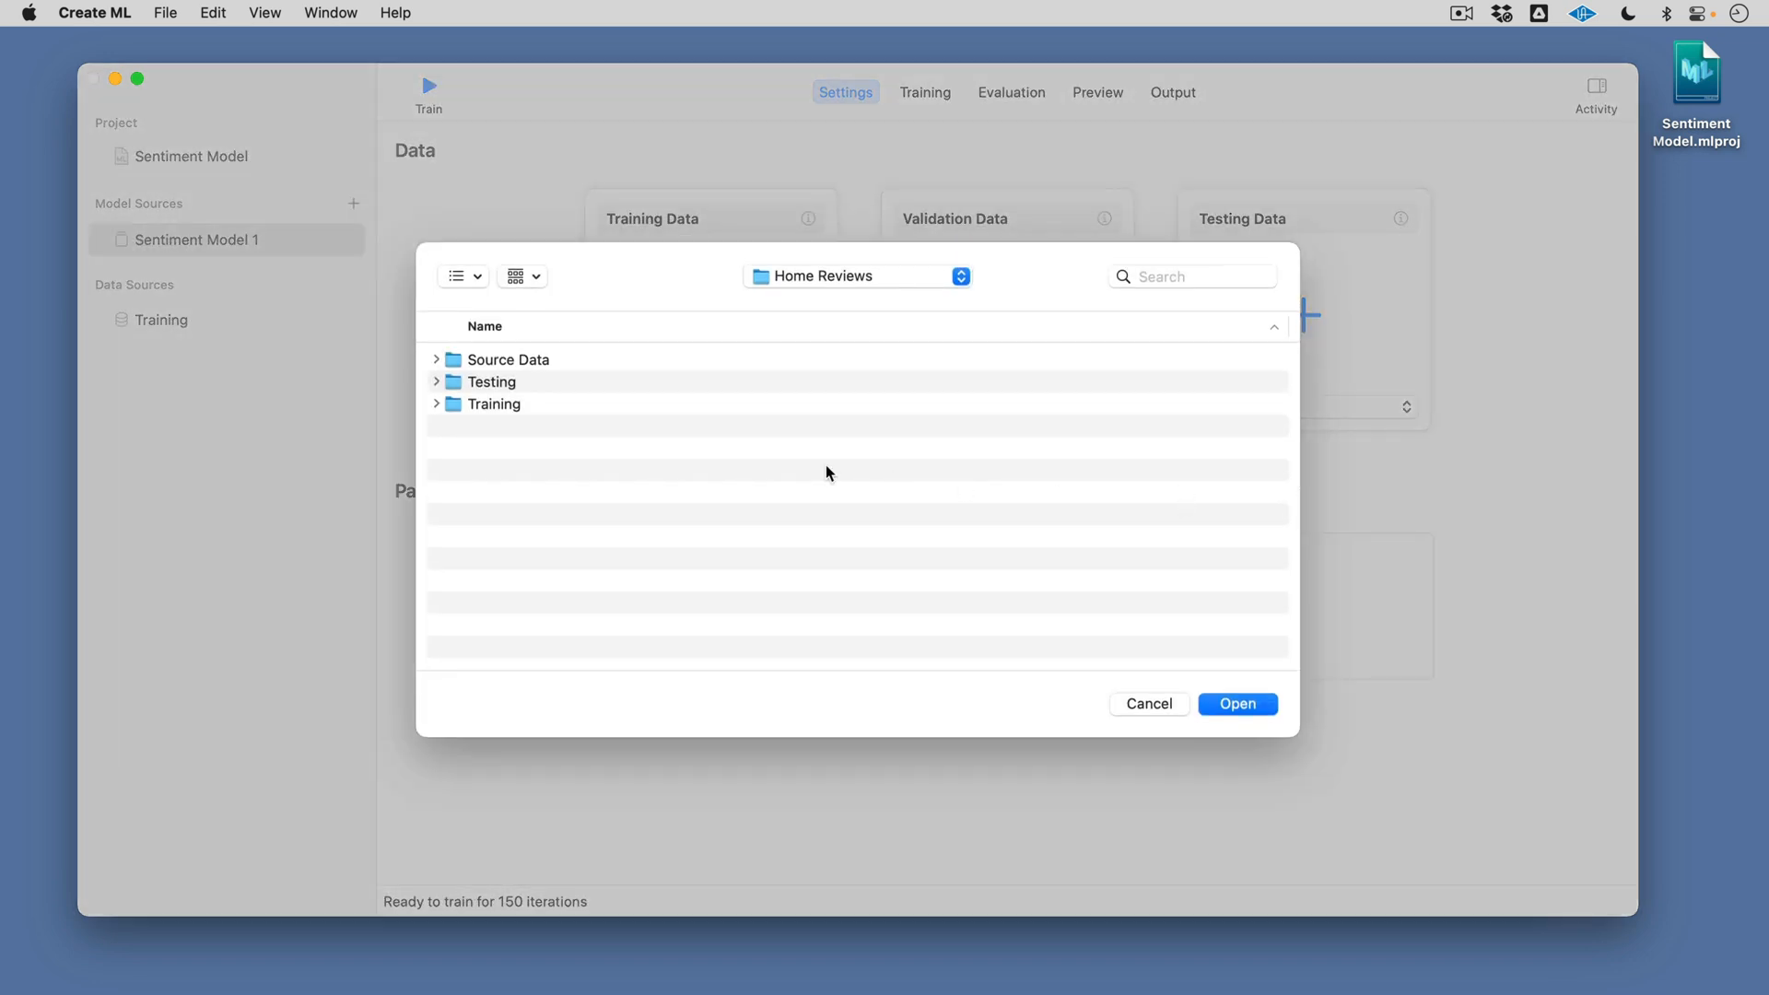
click(435, 382)
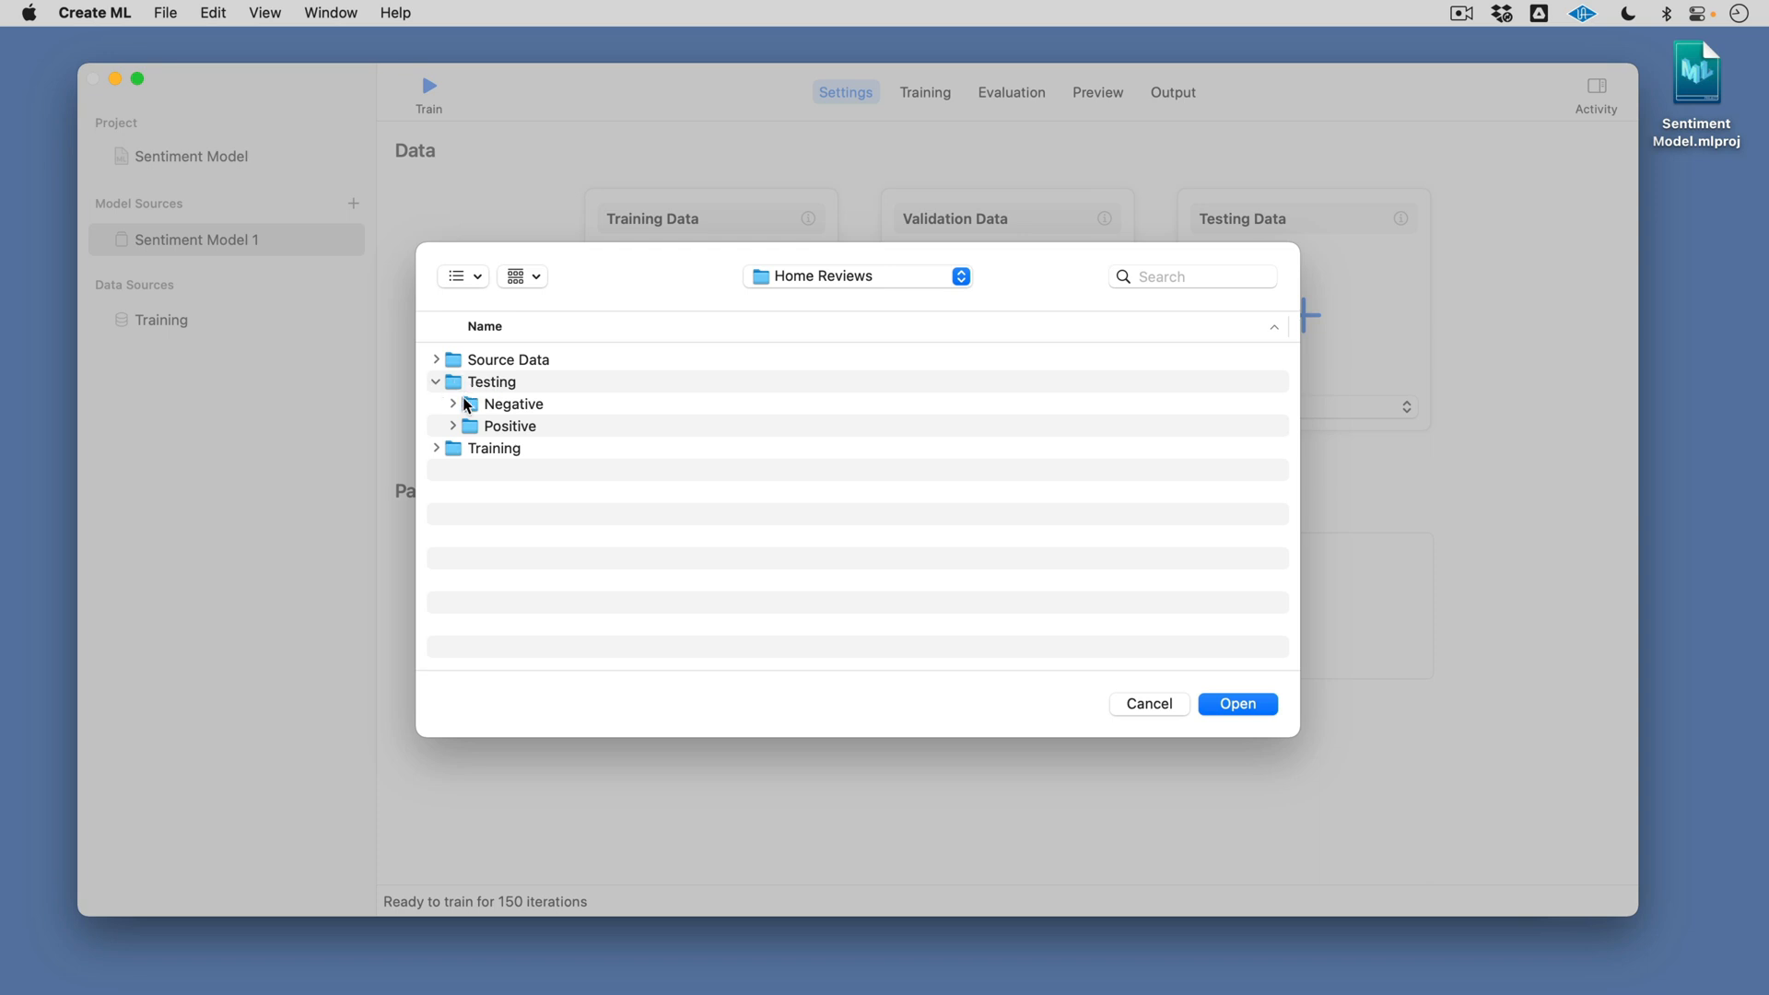
click(436, 449)
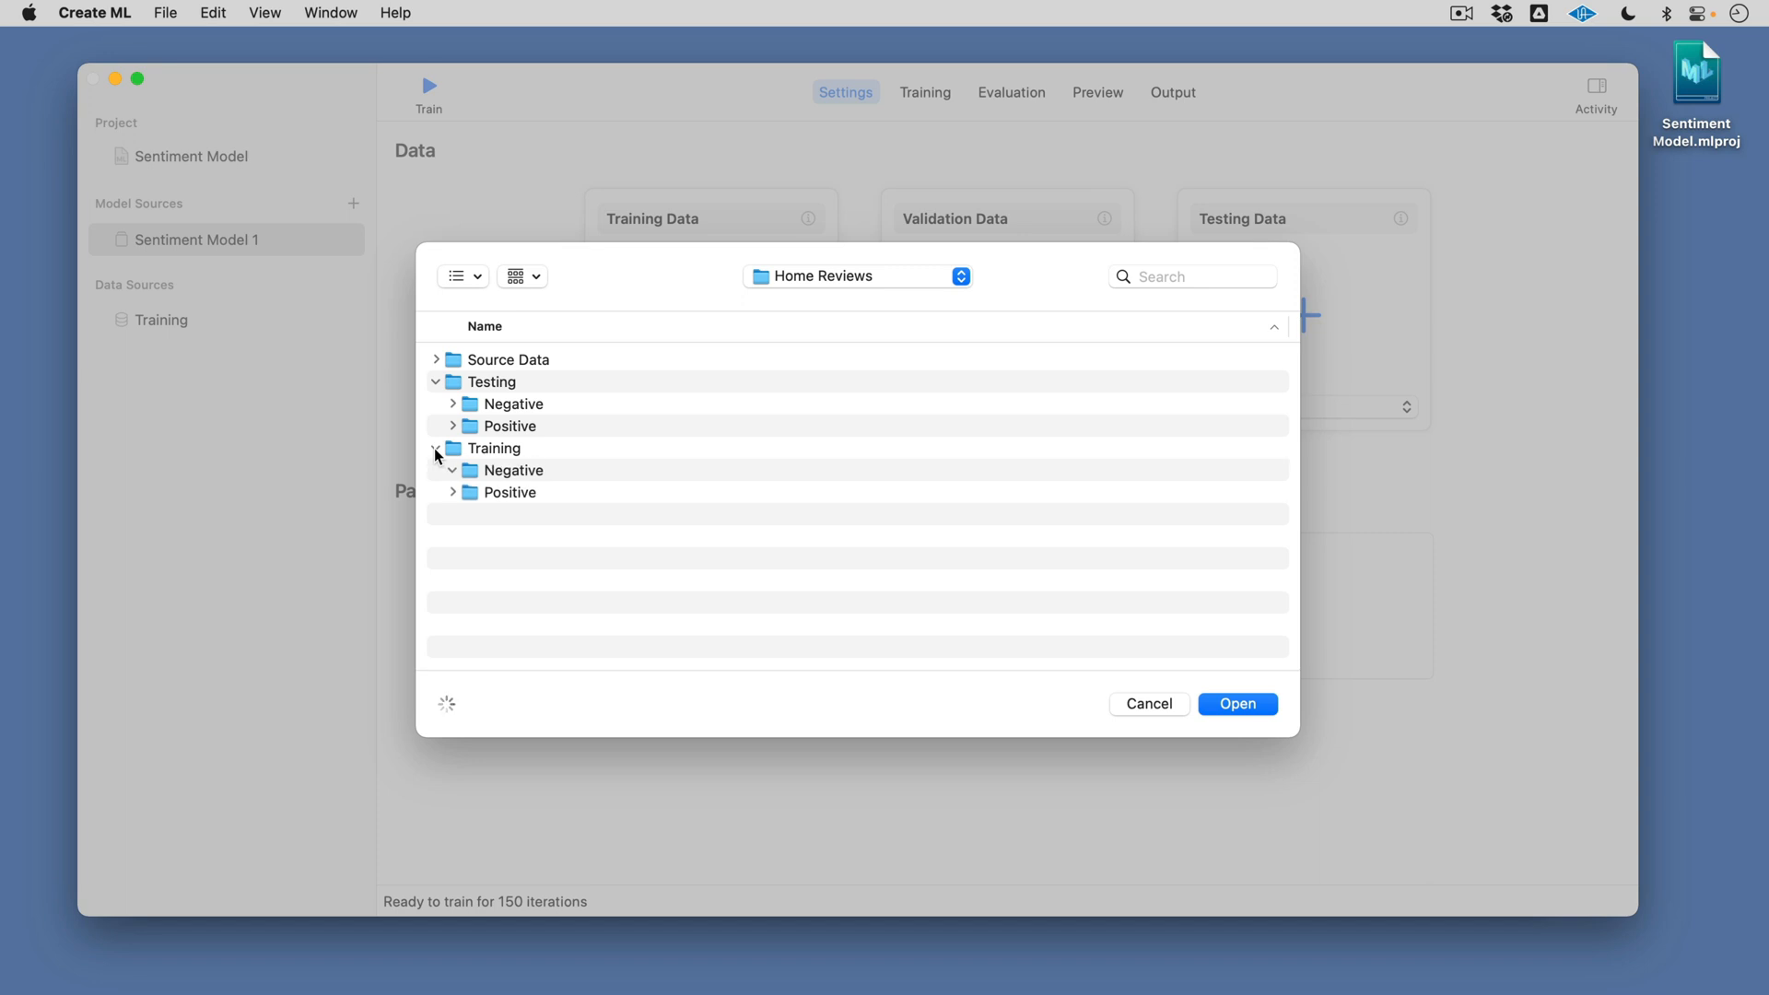
click(436, 448)
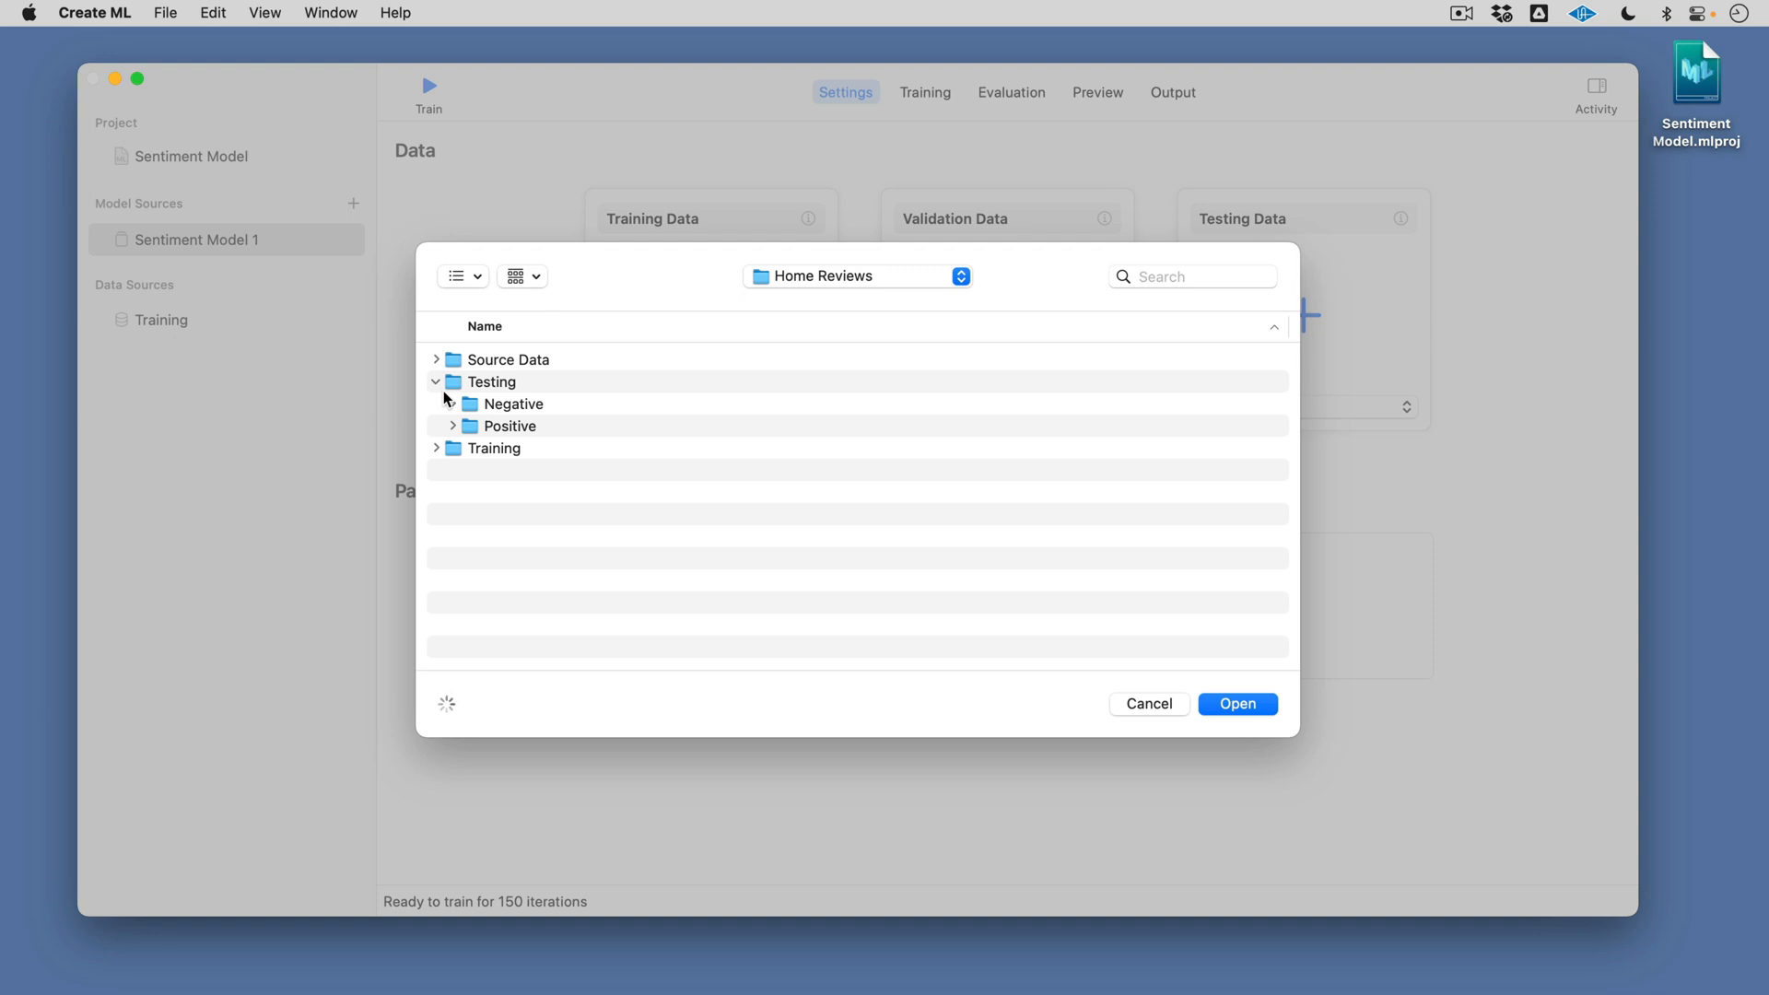
click(454, 390)
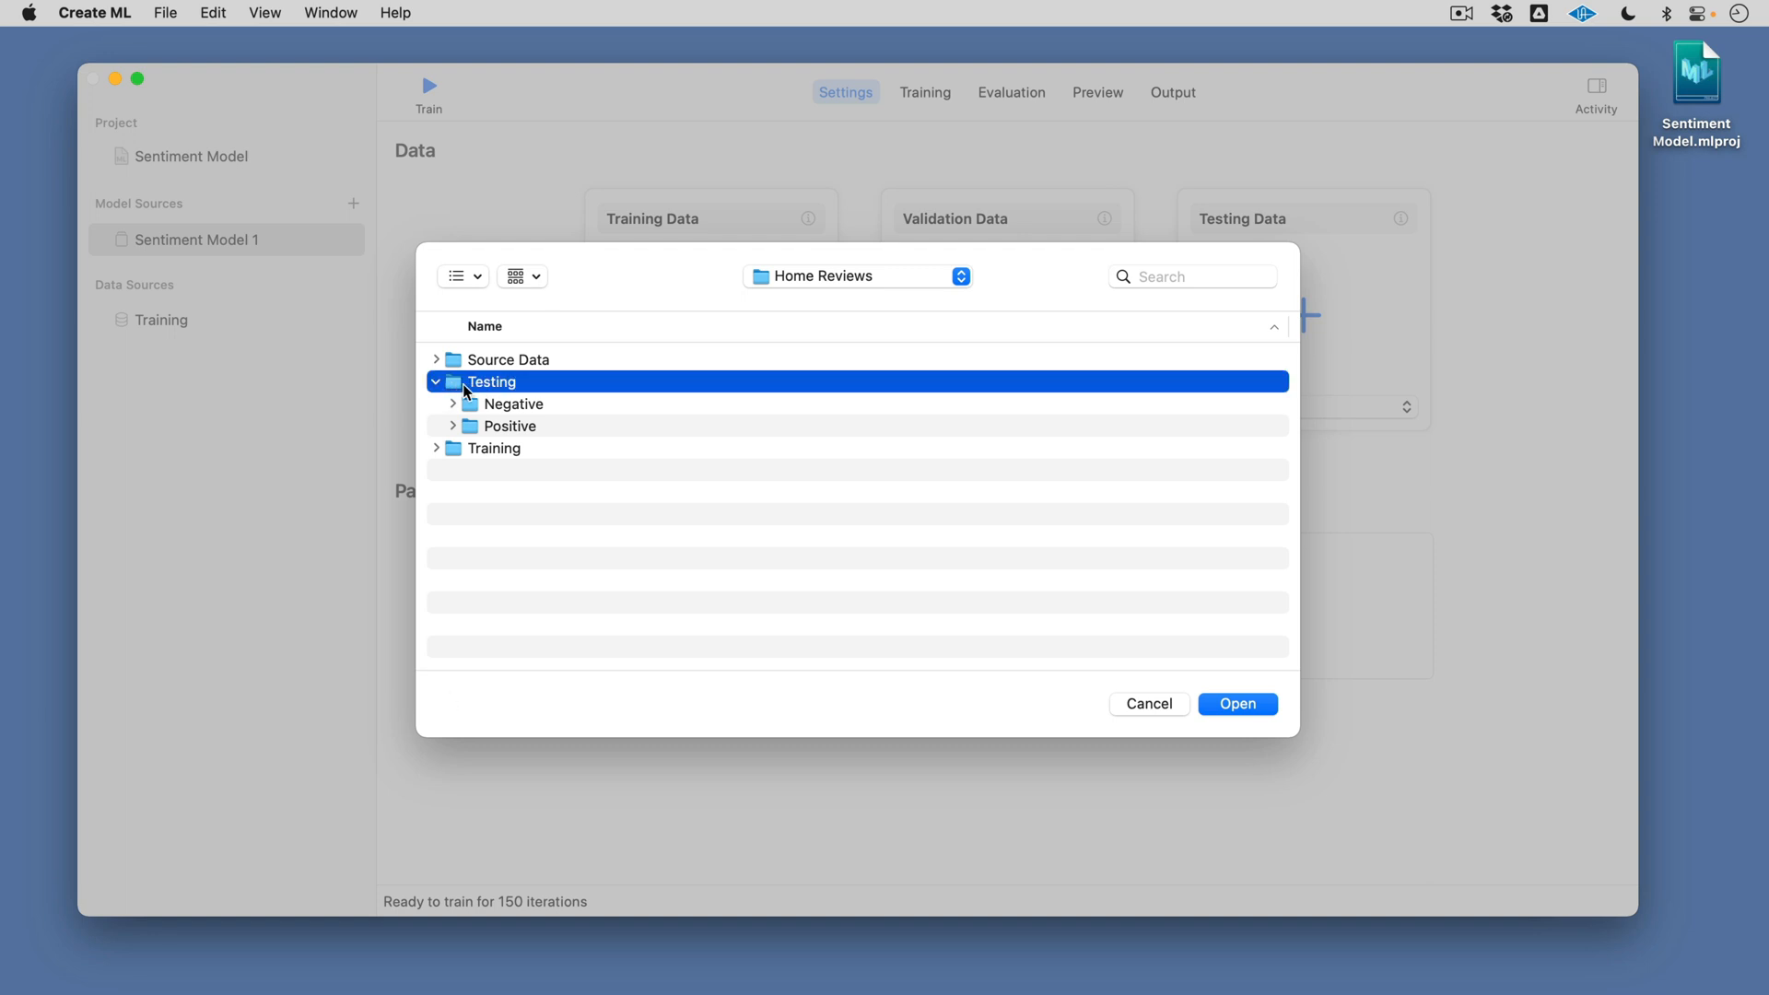
click(1240, 703)
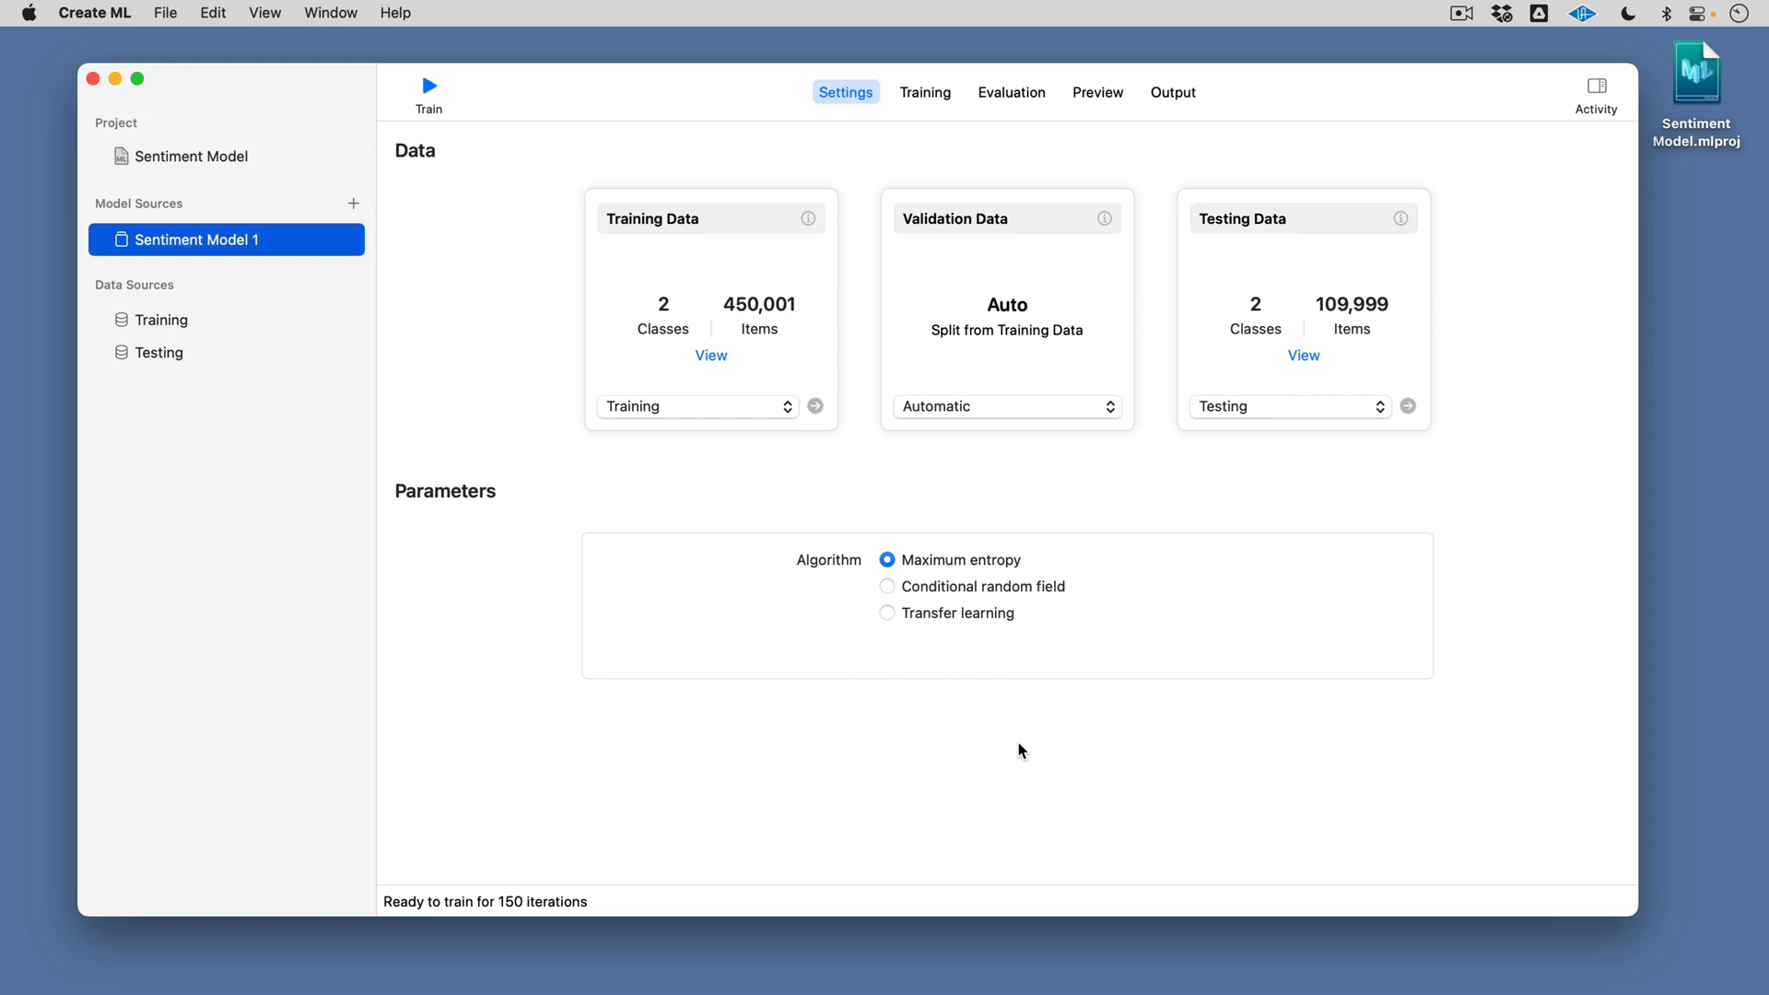
click(1303, 356)
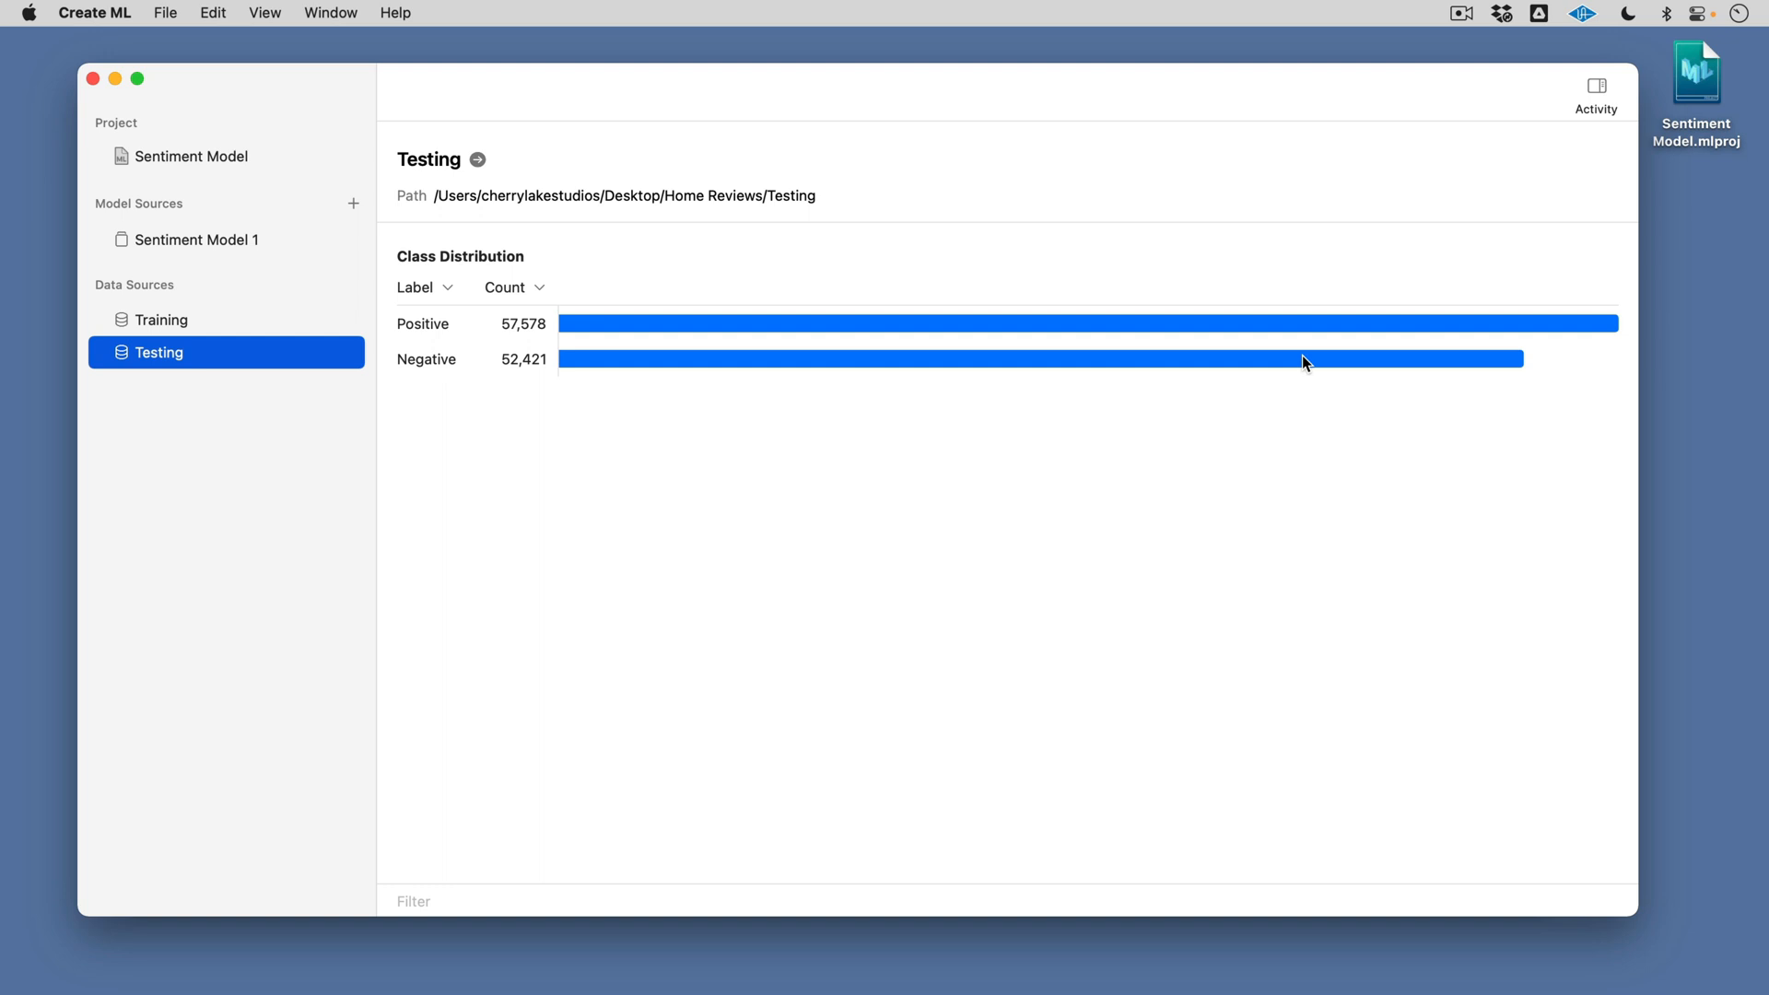
- Train Sentiment Model 1 on the loaded data and view its training accuracy graph
click(173, 241)
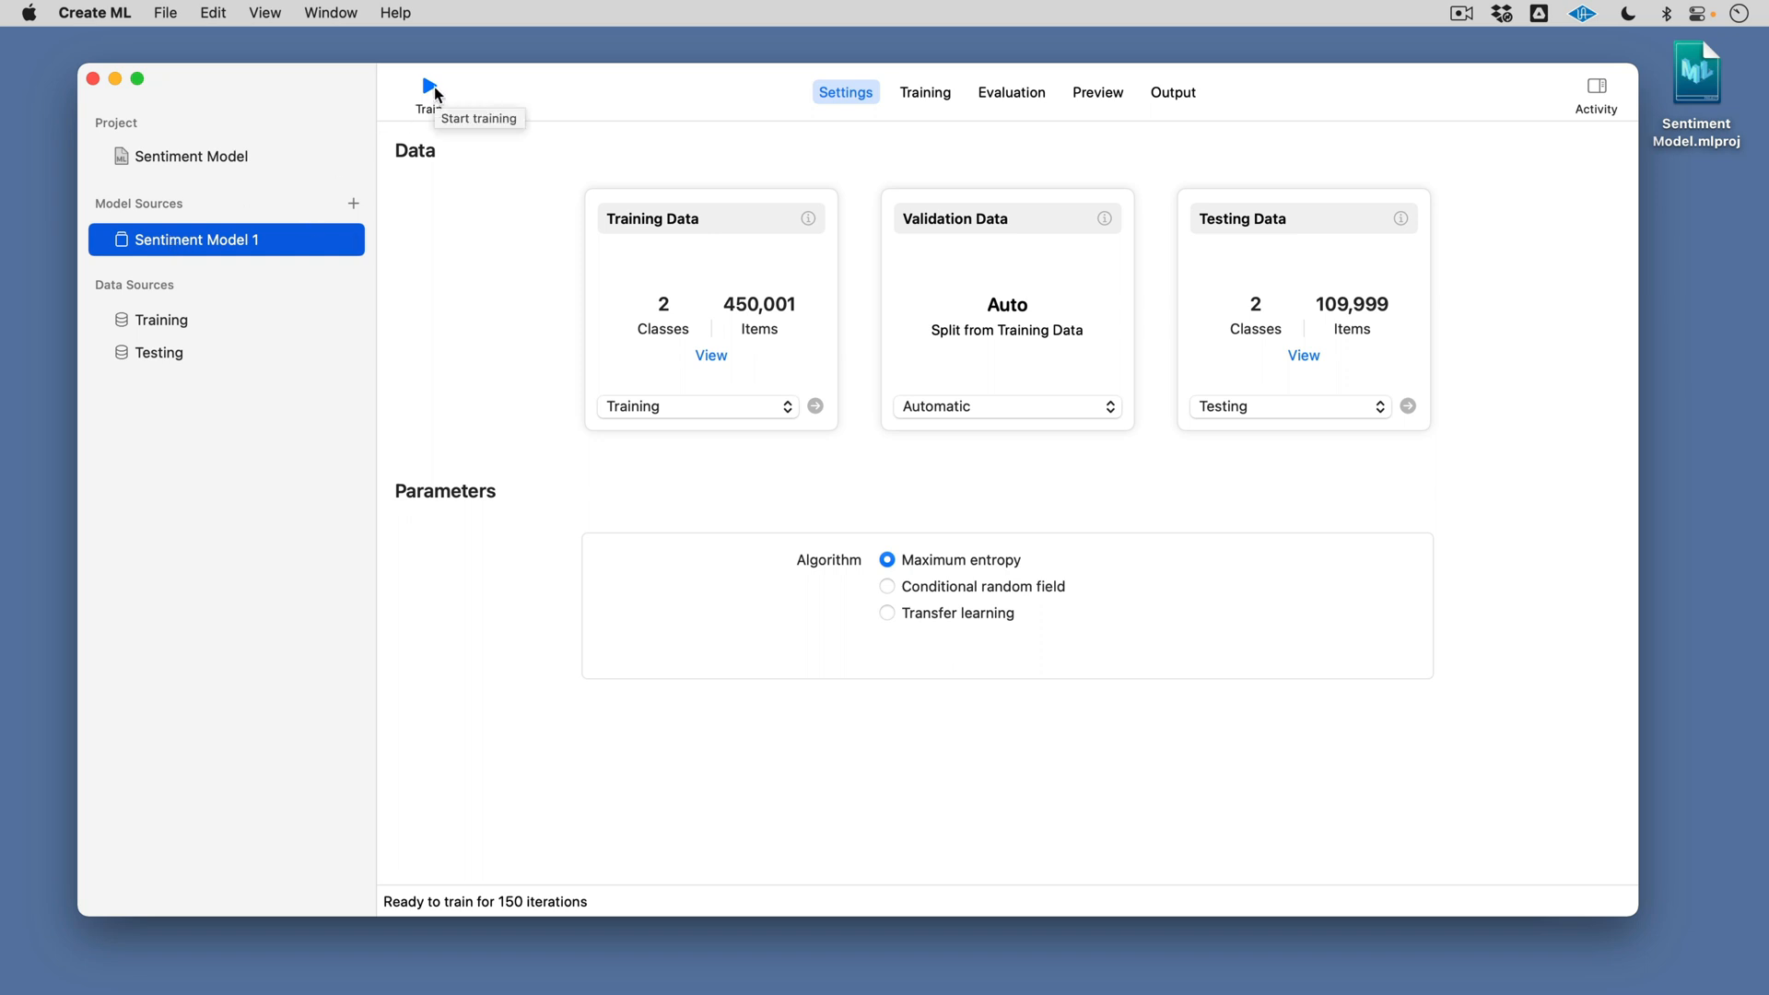
click(435, 91)
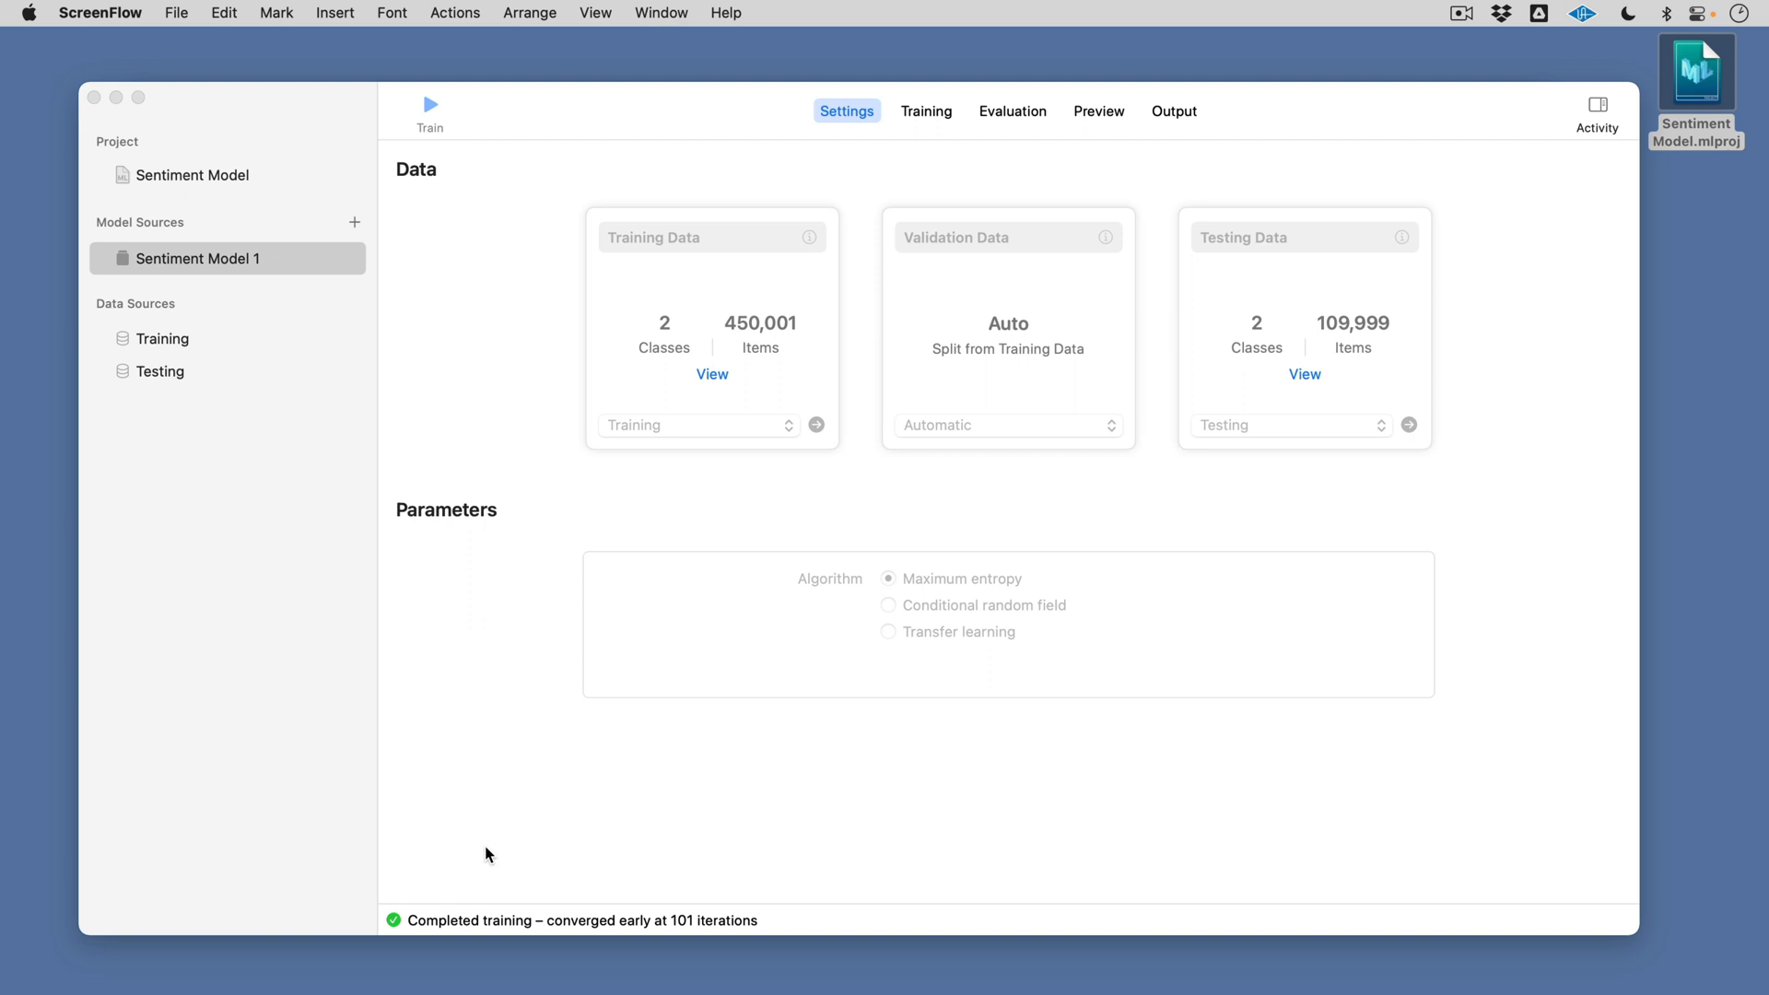
click(919, 118)
click(920, 118)
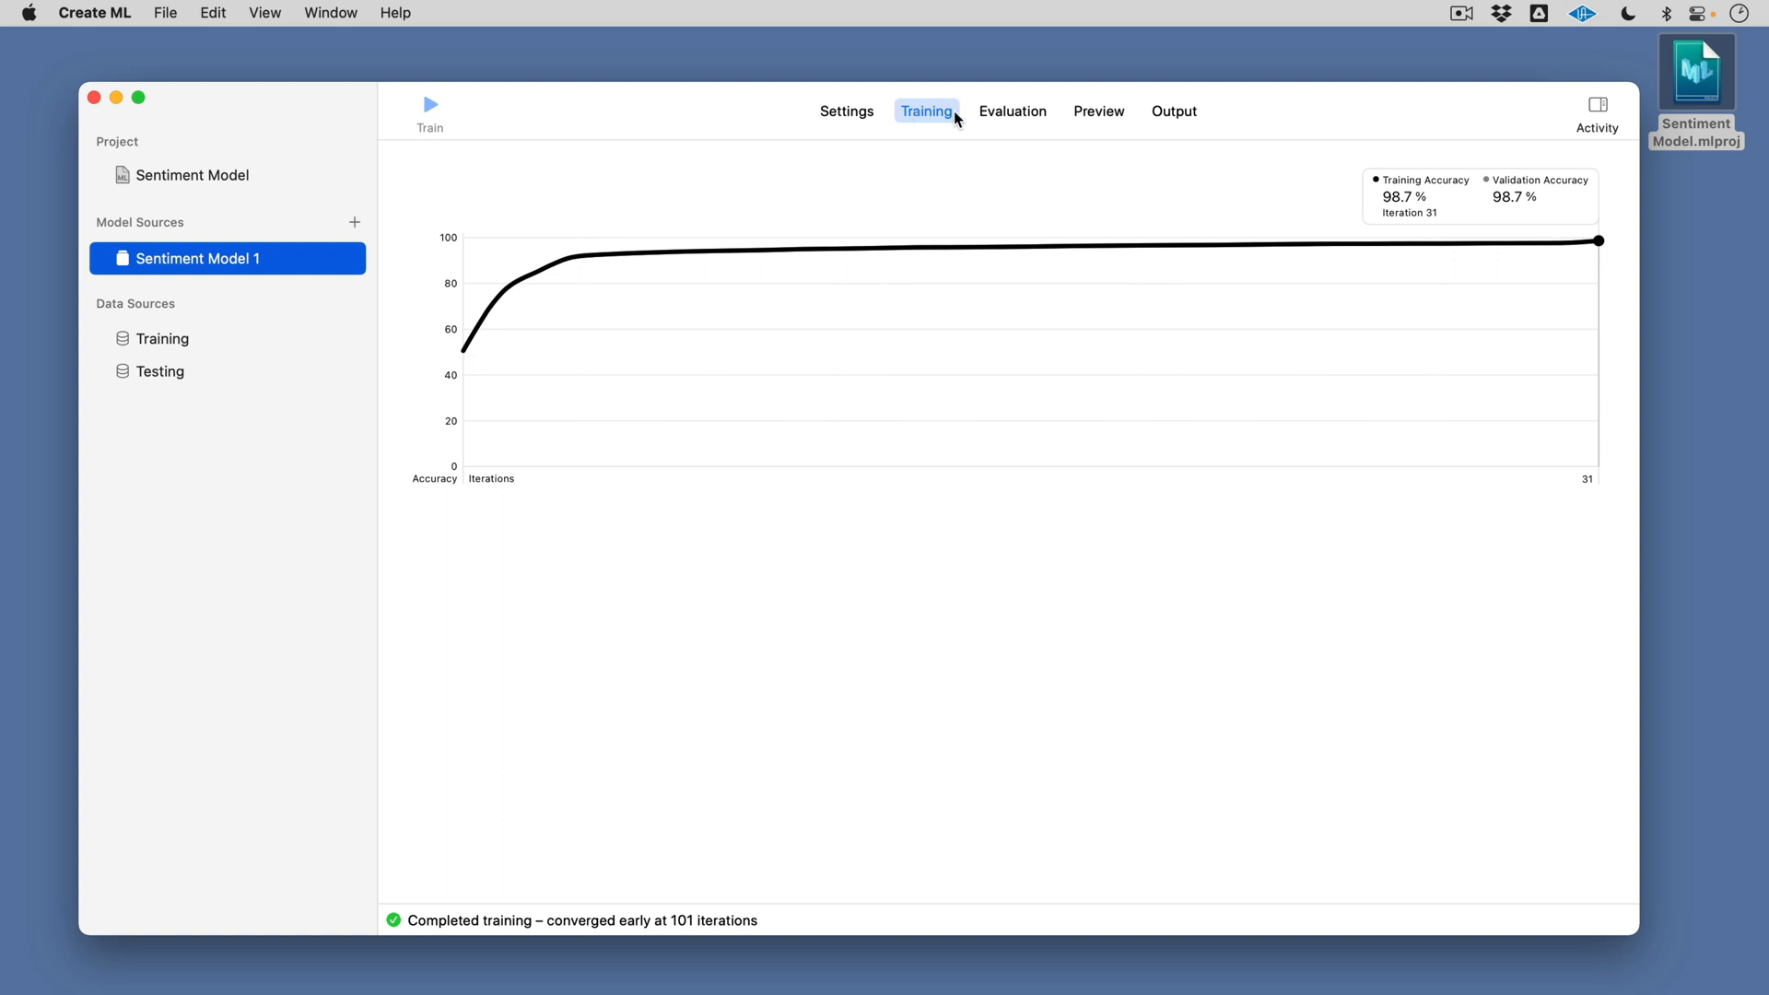
- Examine the per-class precision and recall for the training, automatic validation and testing evaluations
click(1007, 114)
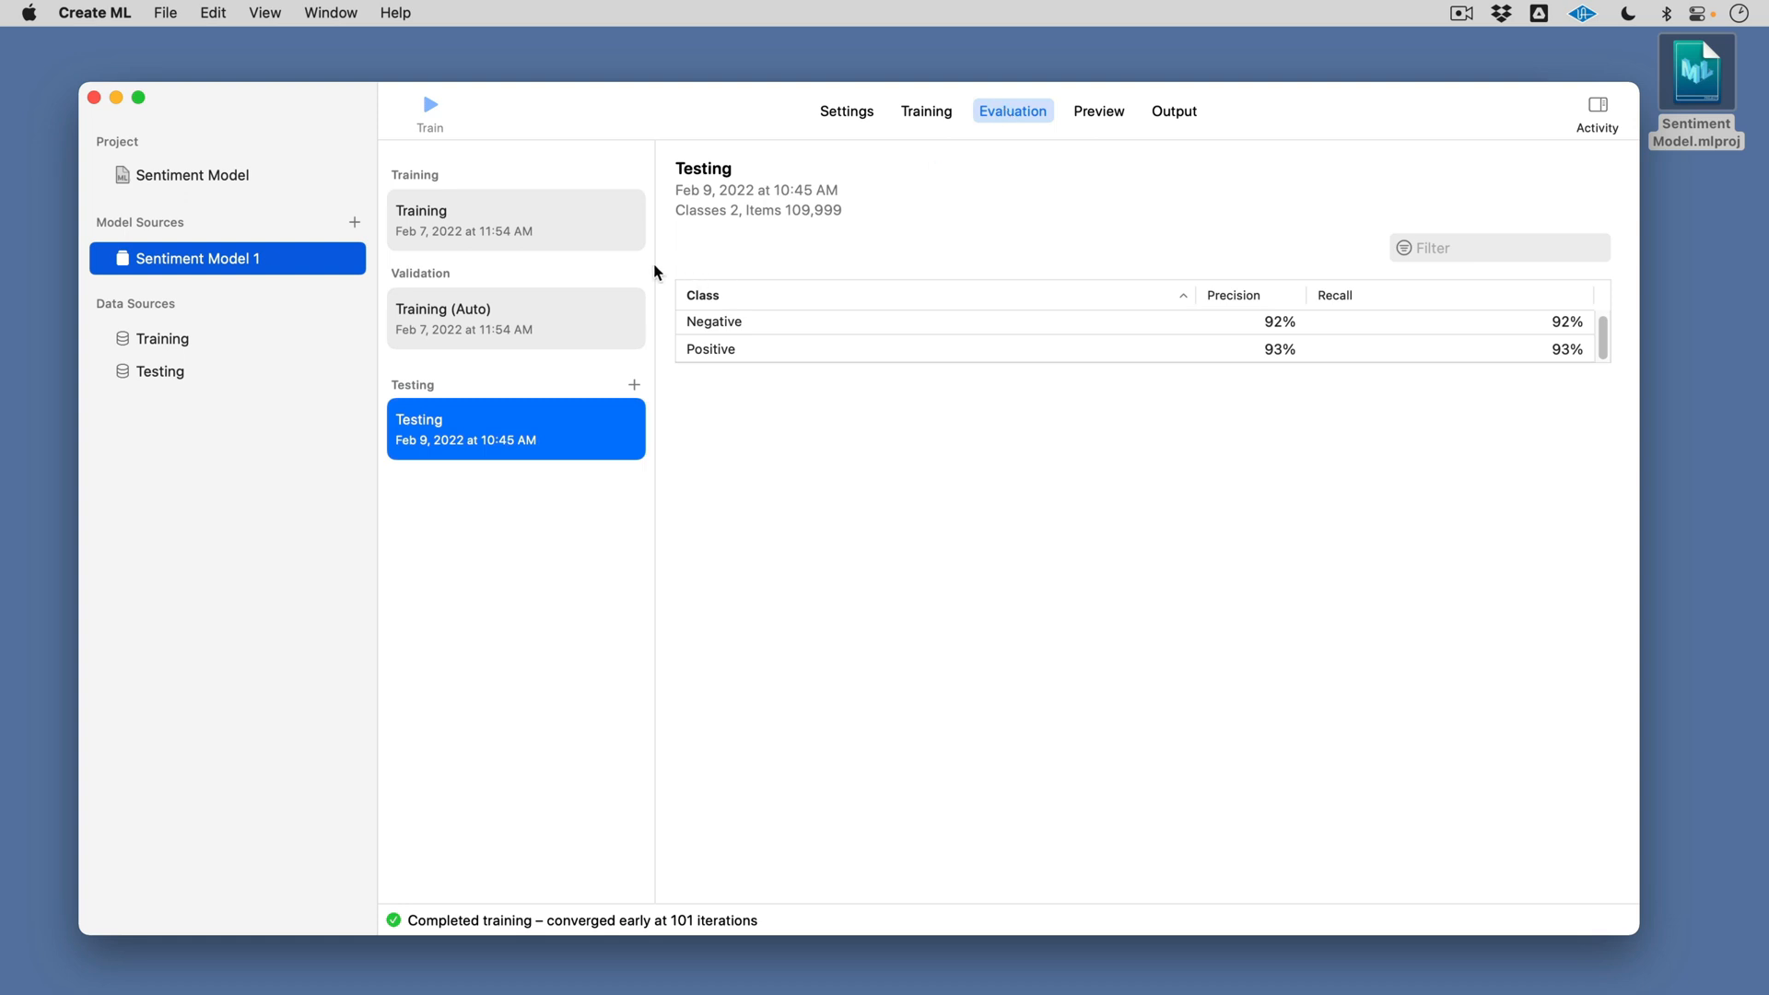
click(468, 215)
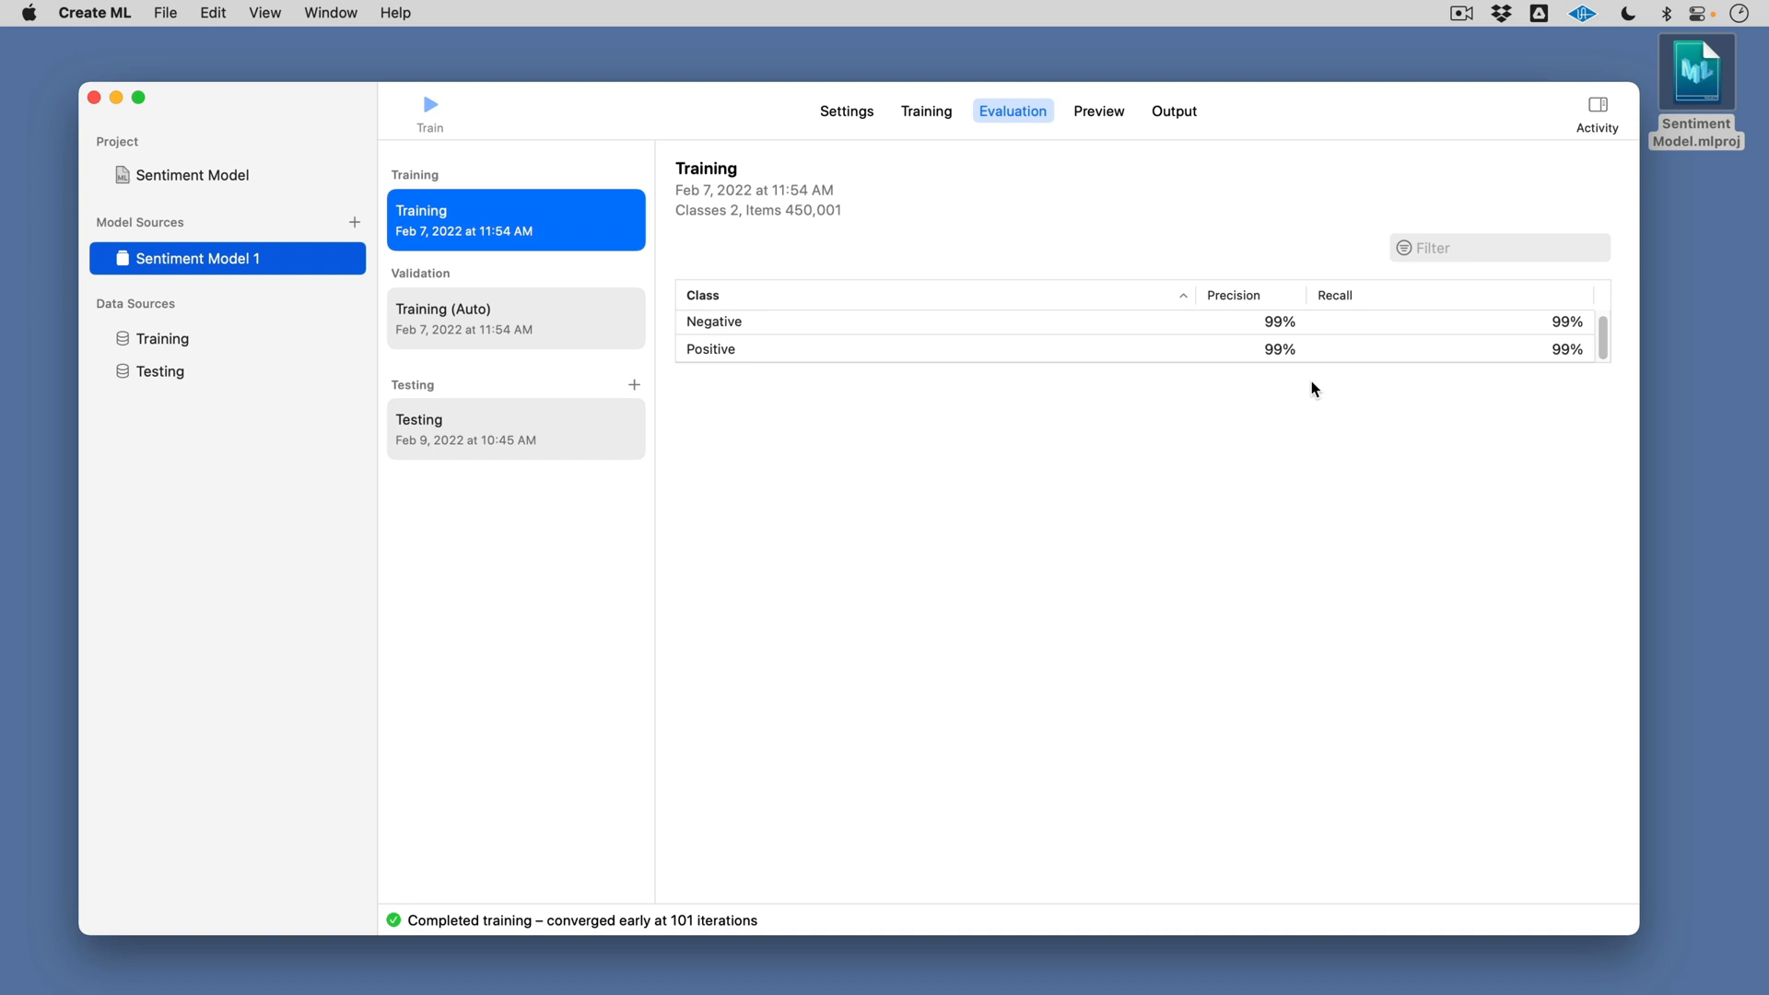
click(571, 332)
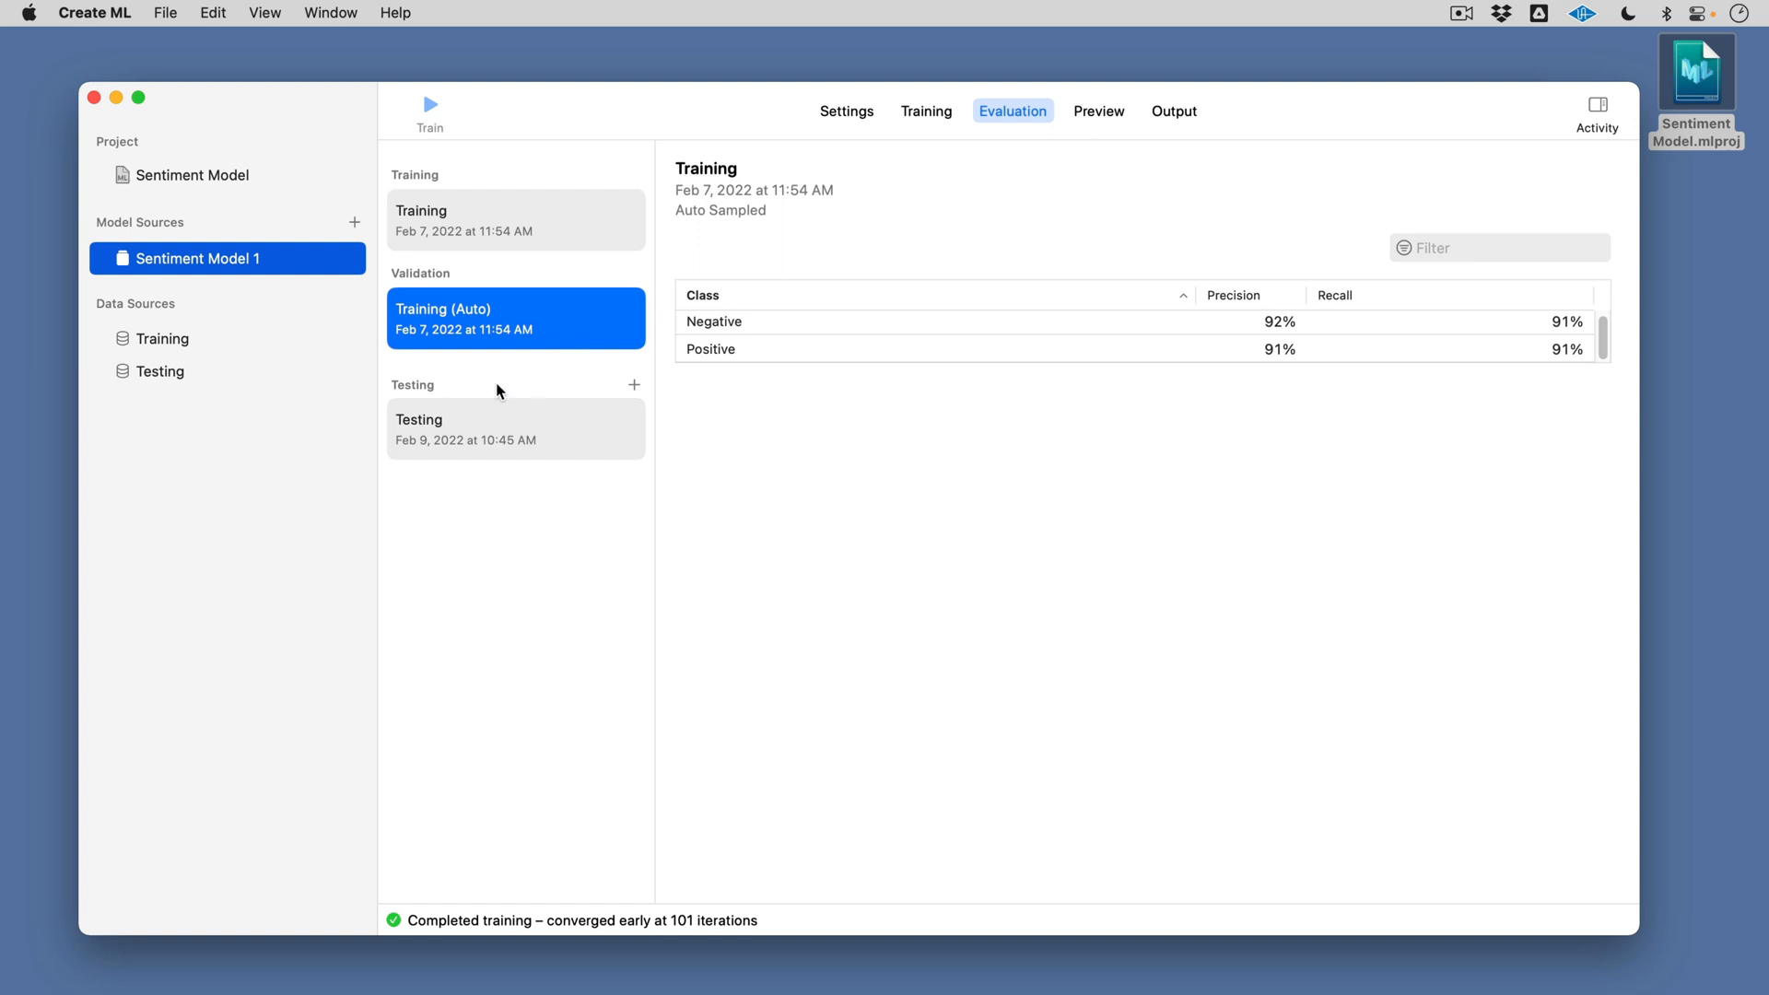
click(516, 421)
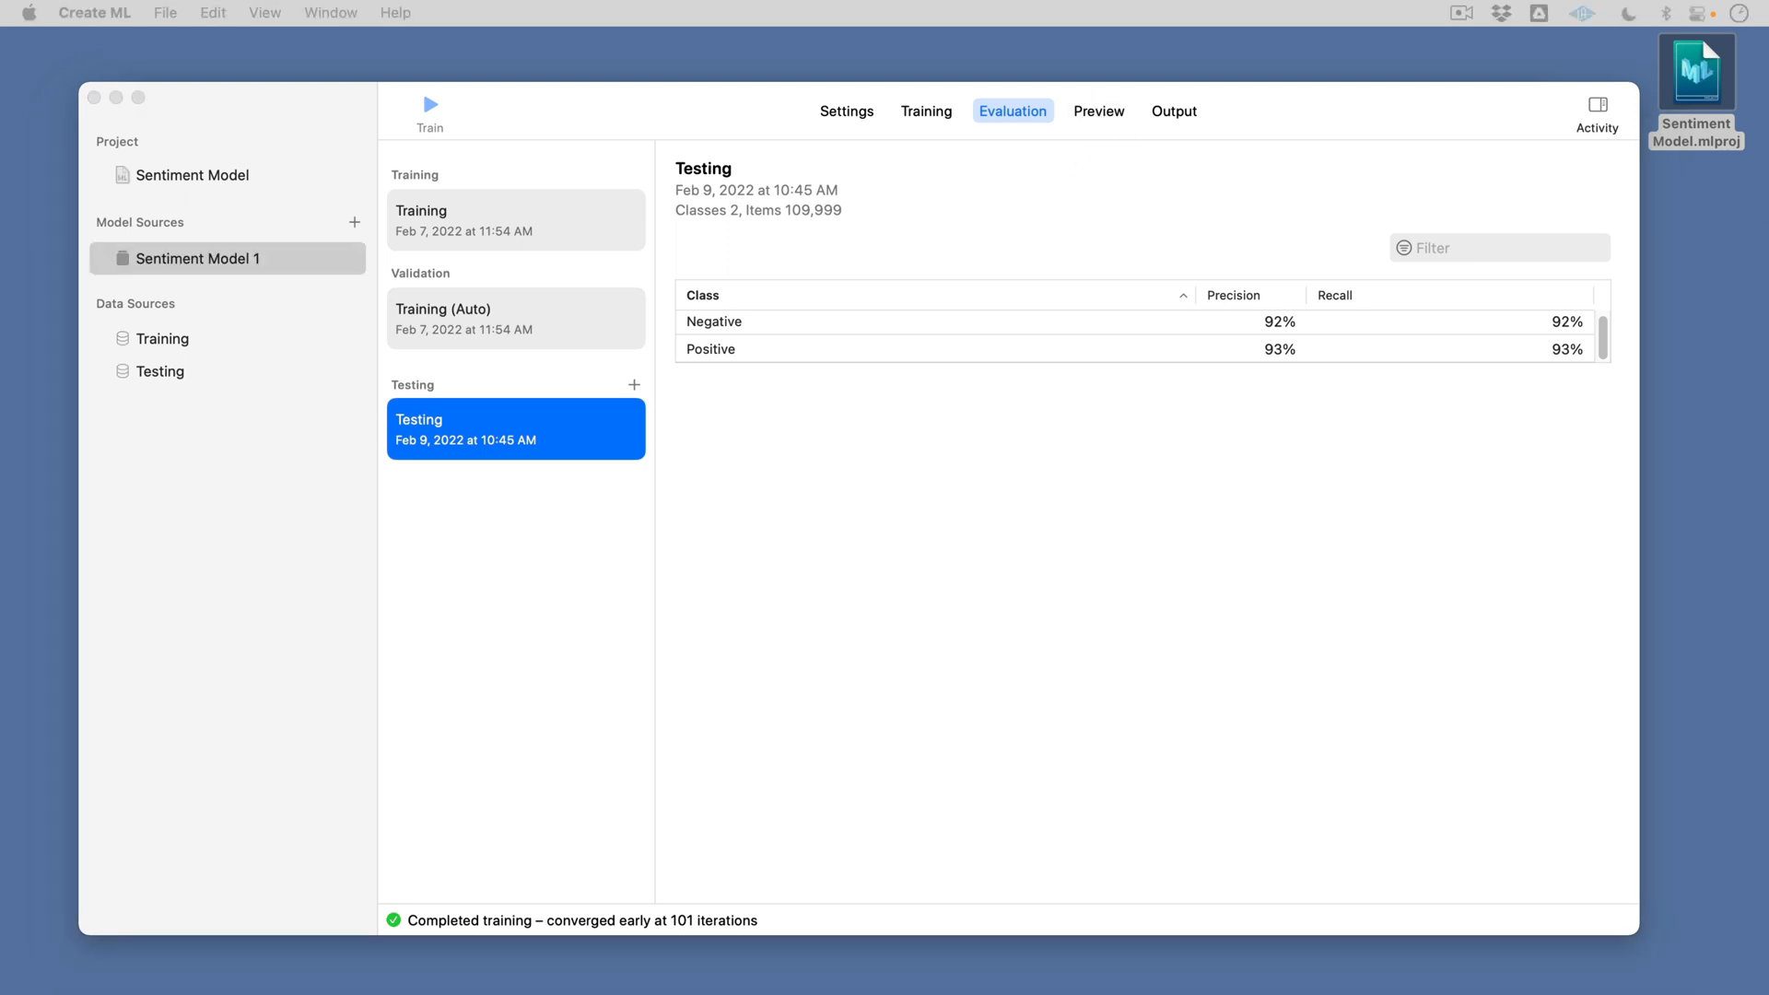
- Preview the model's prediction on a glowing review describing an amazing stay, a clean room, a comfortable bed and a lovely breakfast
click(1086, 119)
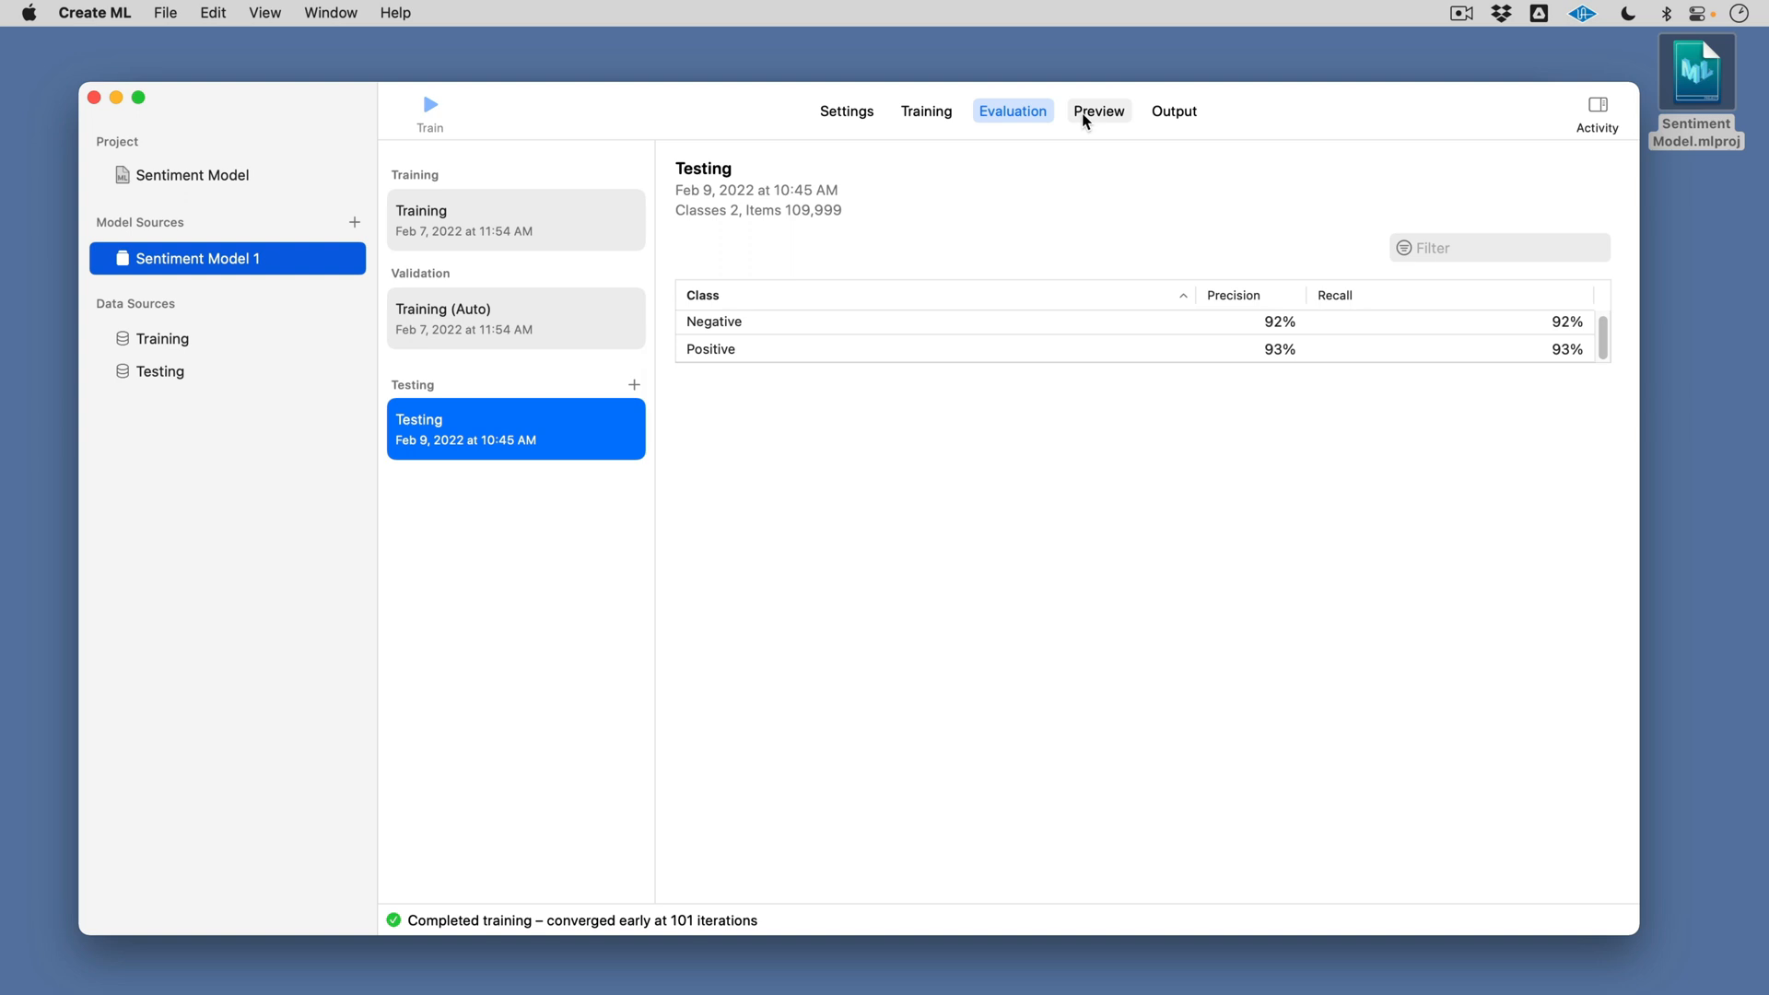
click(1086, 119)
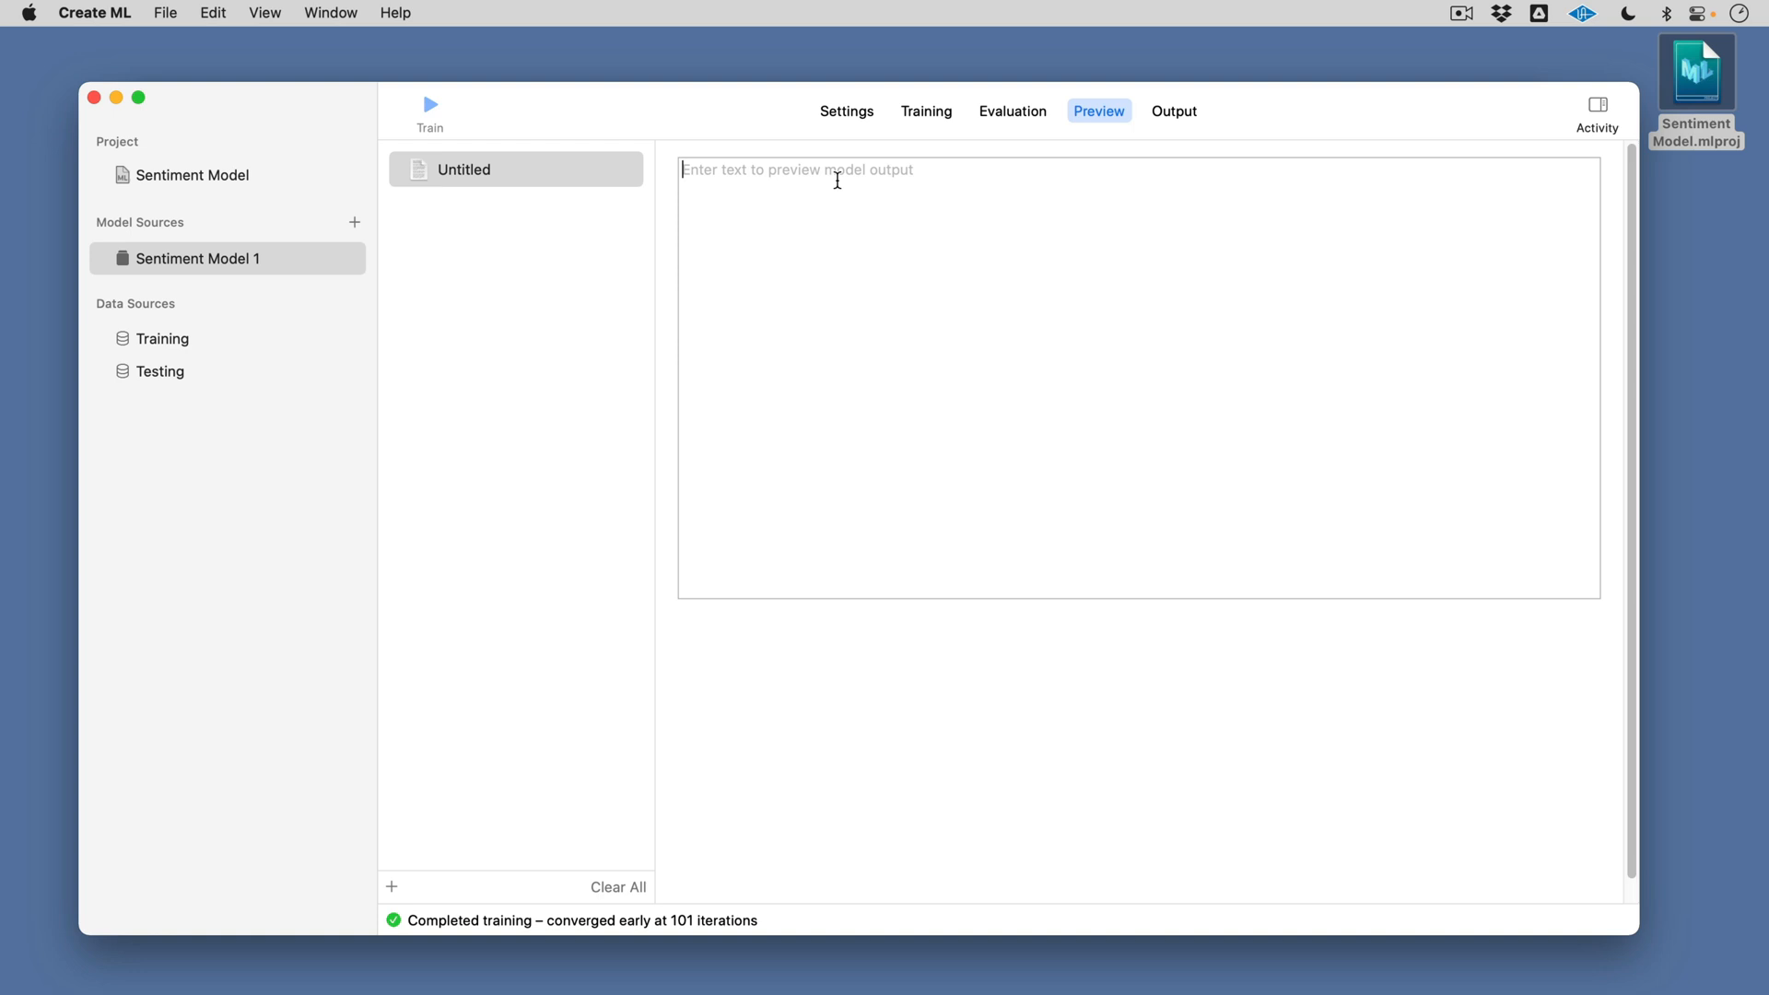
text(Me and my mom had an amazing stay at  Nika and Austin's beautiful home. They were incredibly welcoming and we immediately felt at home. The room was clean and the bed was super comfortable! Nika made us such a lovely breakfast and their dog is super cute. Thank you for letting us stay with you, we had a wonderful time!)
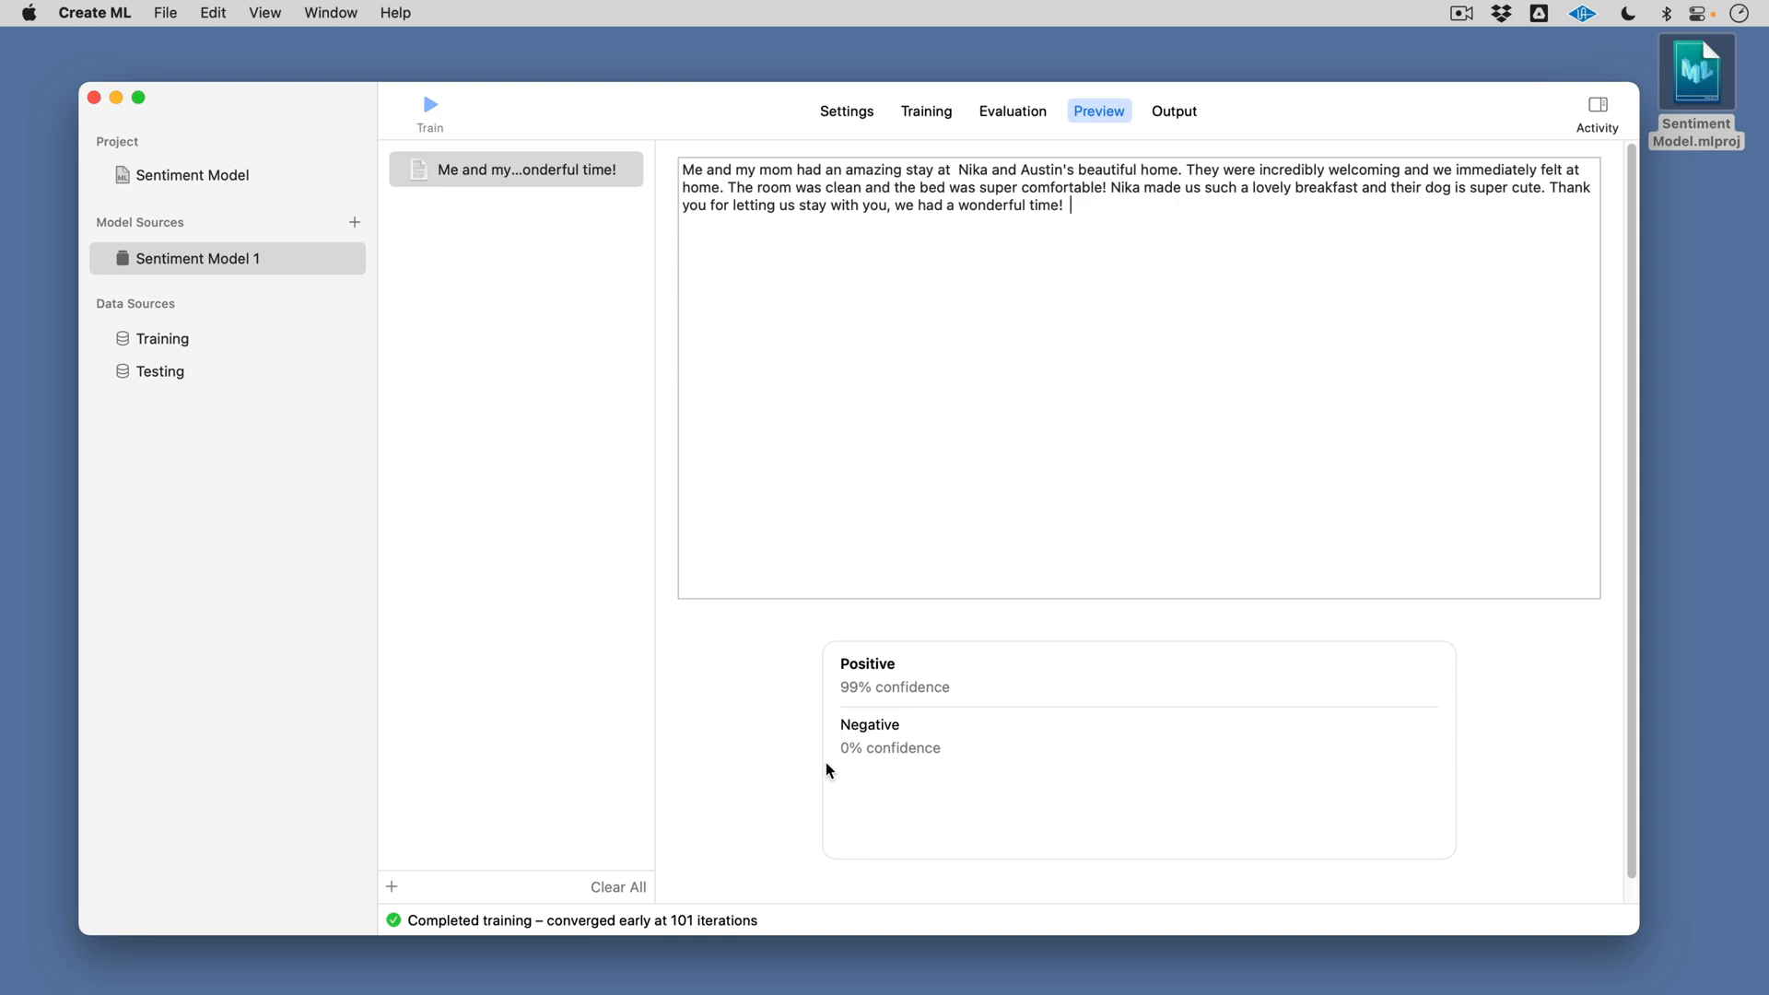
- Export the trained model to the Desktop as Sentiment Model 1.mlmodel
click(1176, 111)
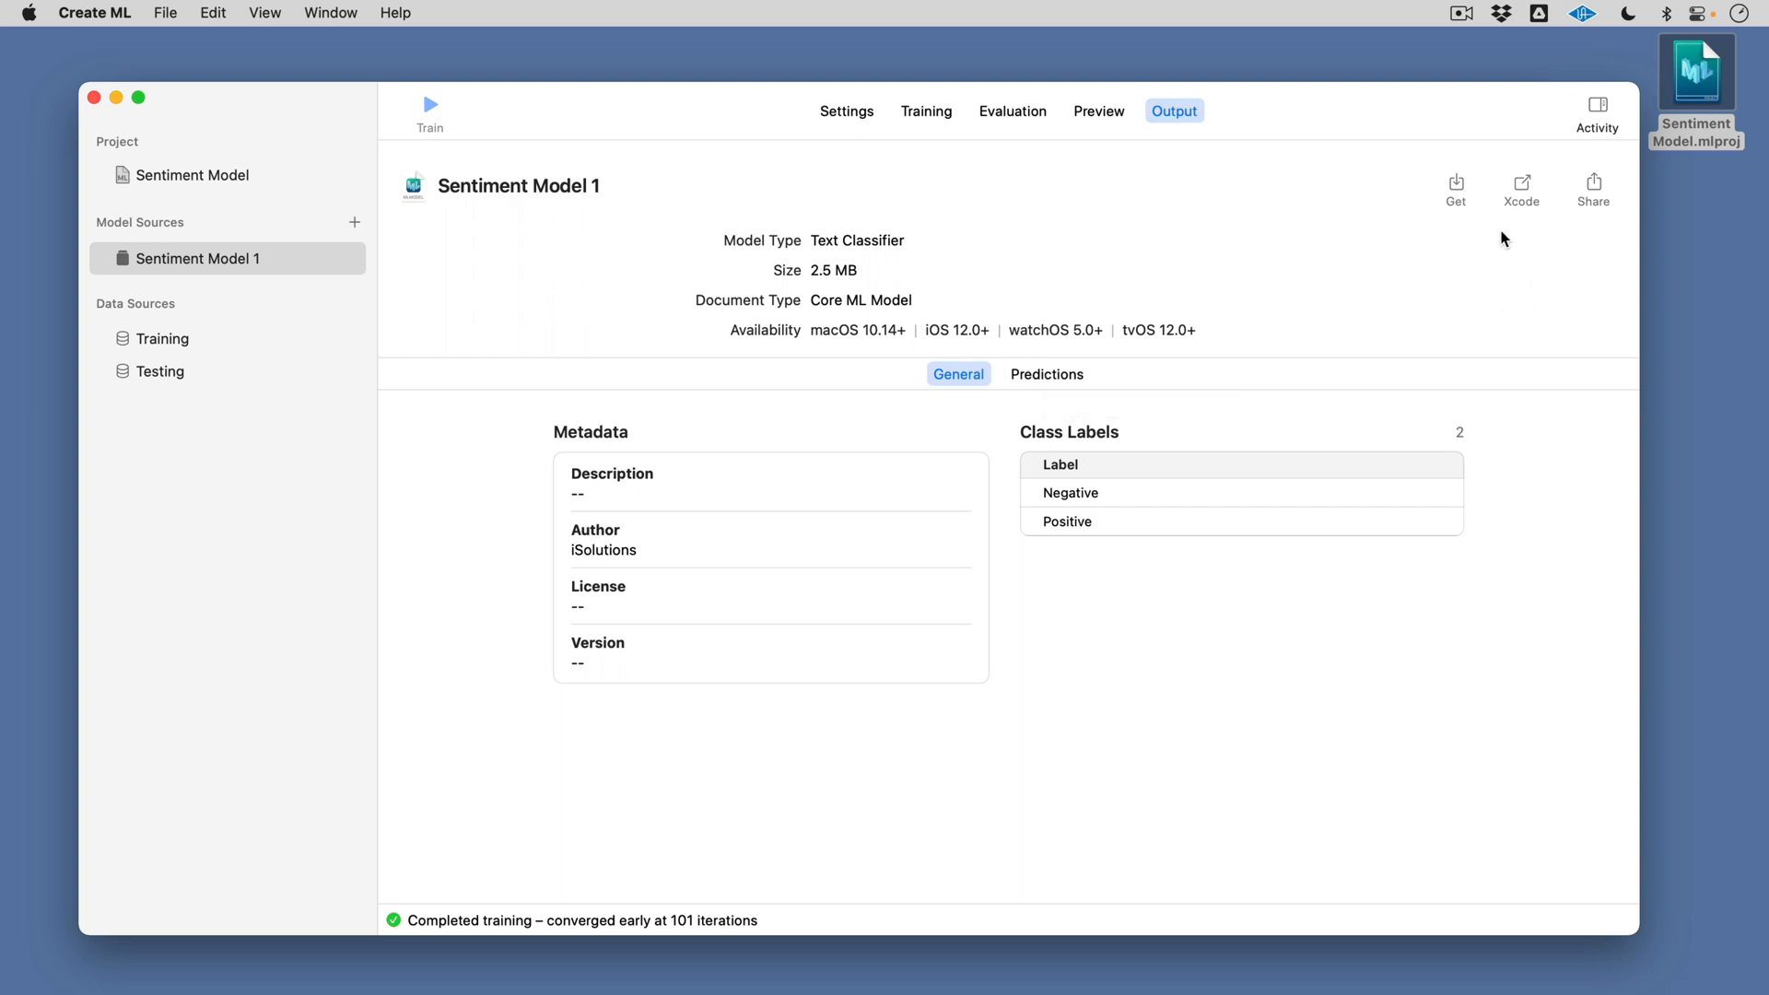
click(1456, 184)
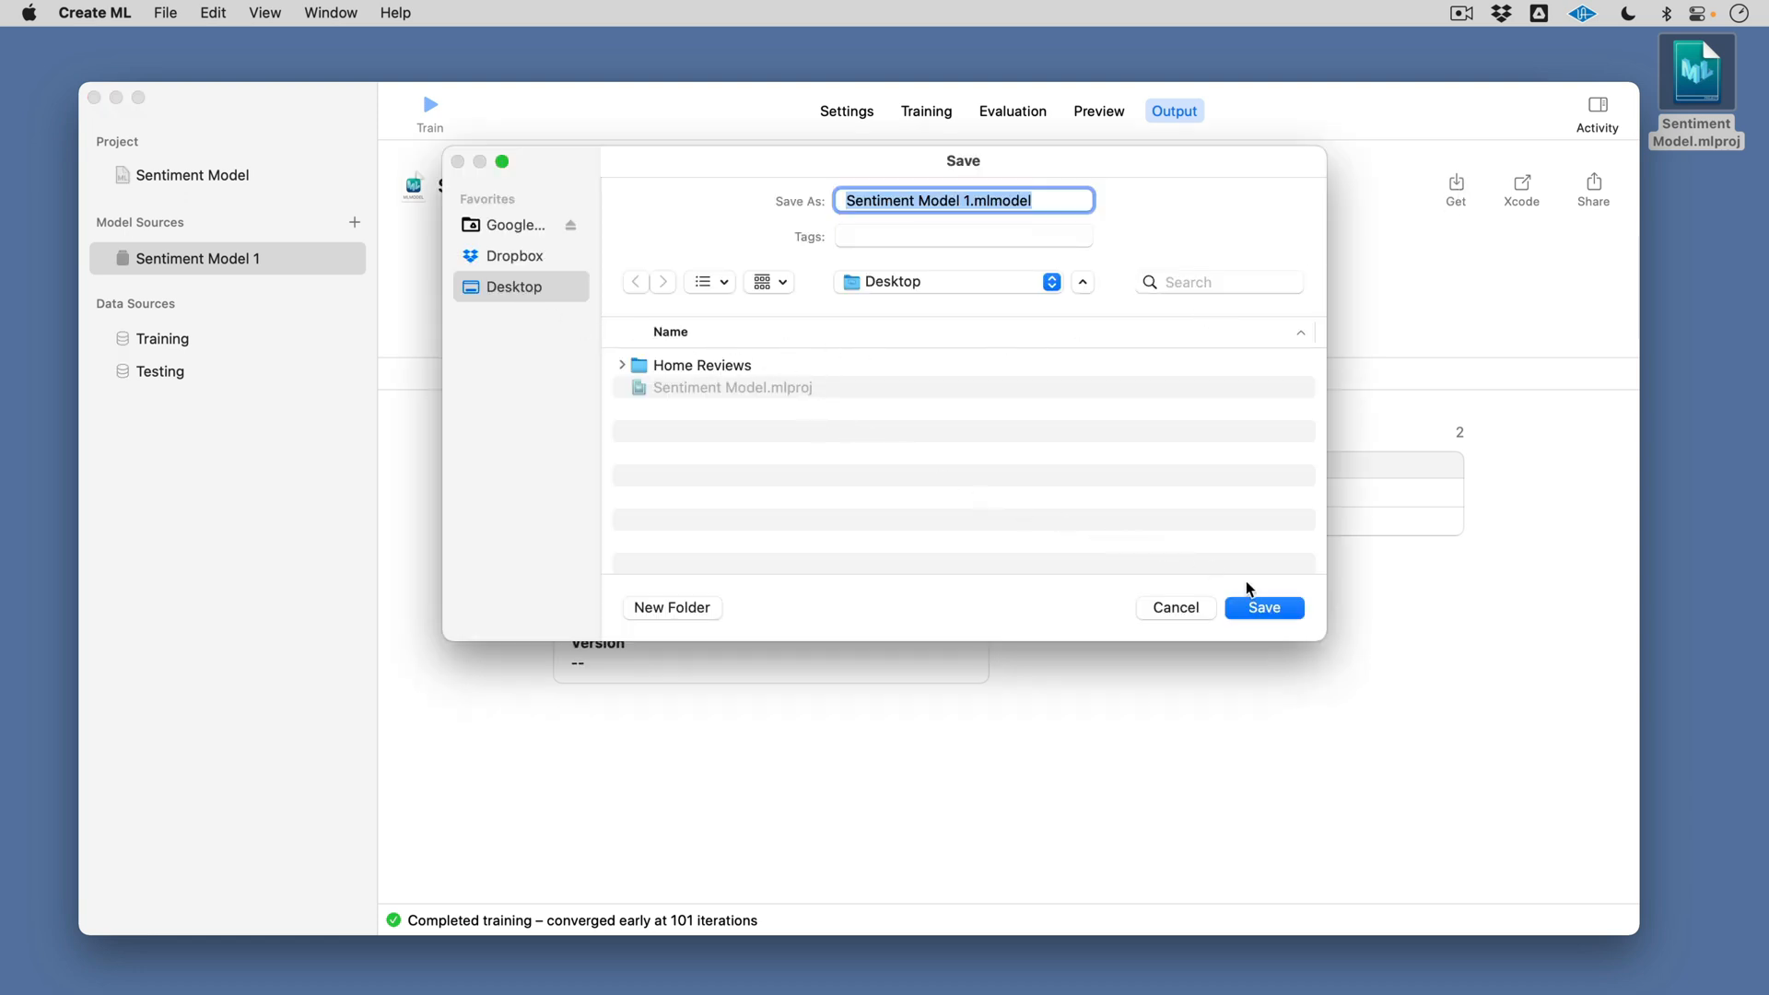
click(1264, 609)
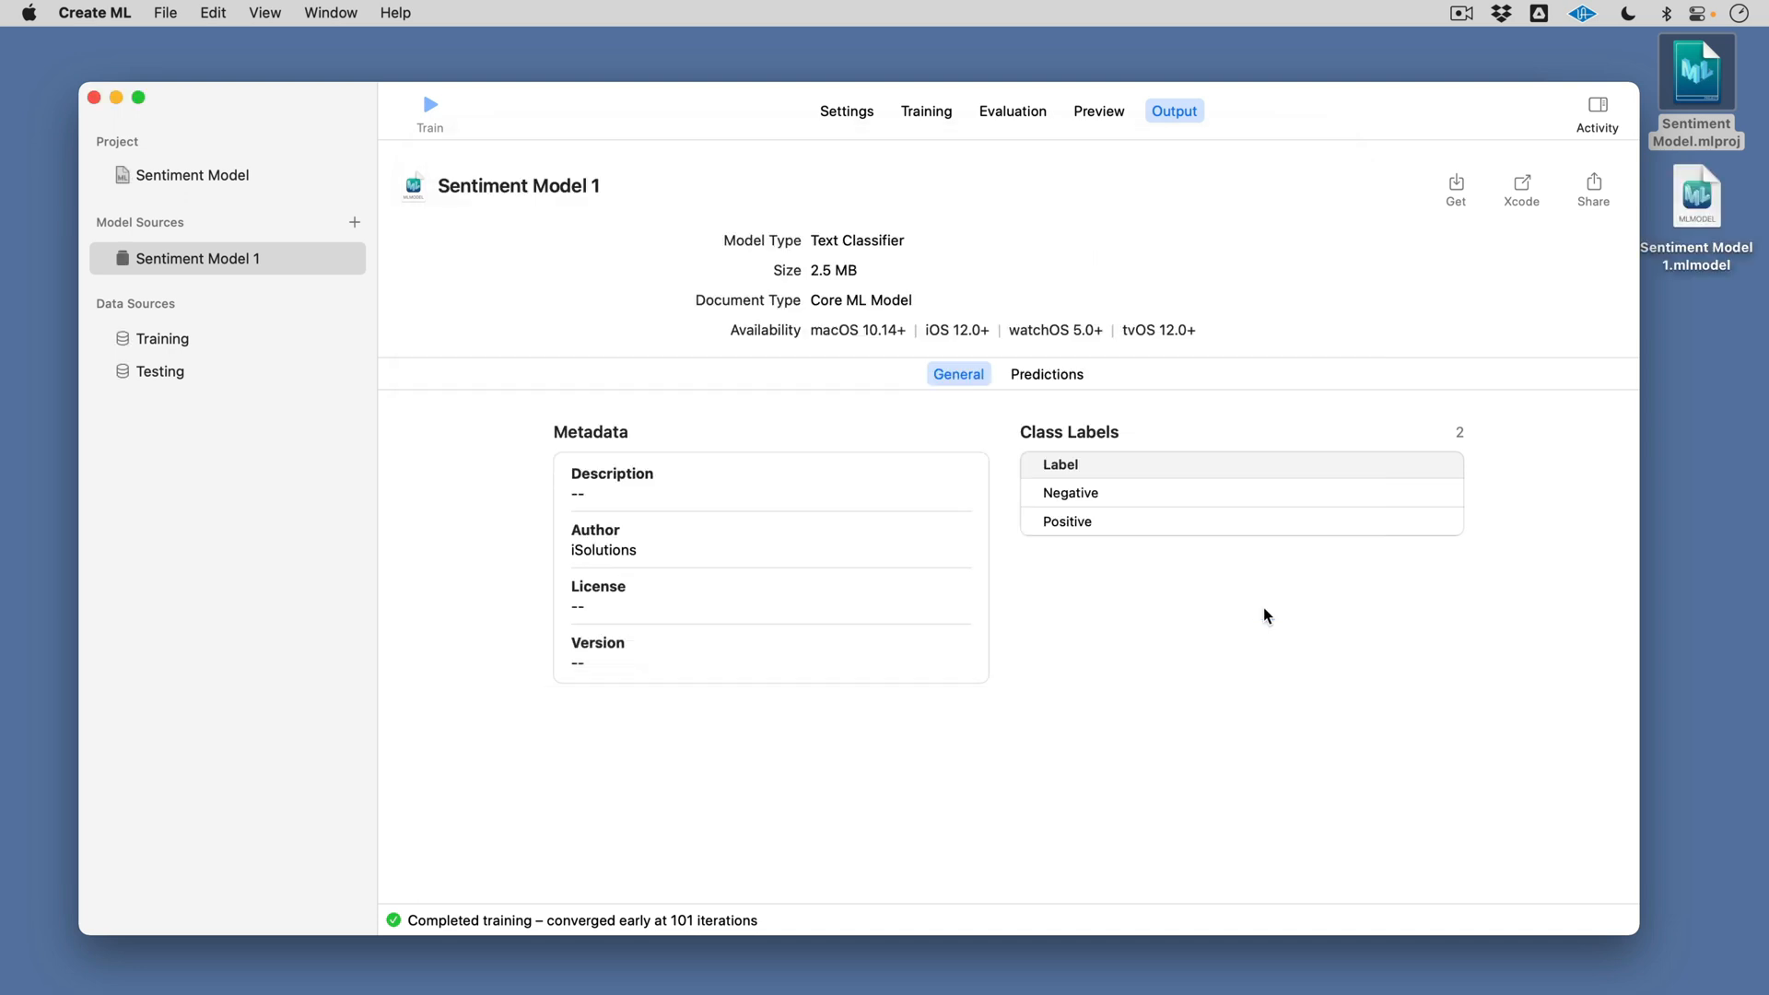
- Move the Create ML window clear of the desktop icons and select the exported Sentiment Model 1.mlmodel file in Finder
drag(1258, 101, 1246, 101)
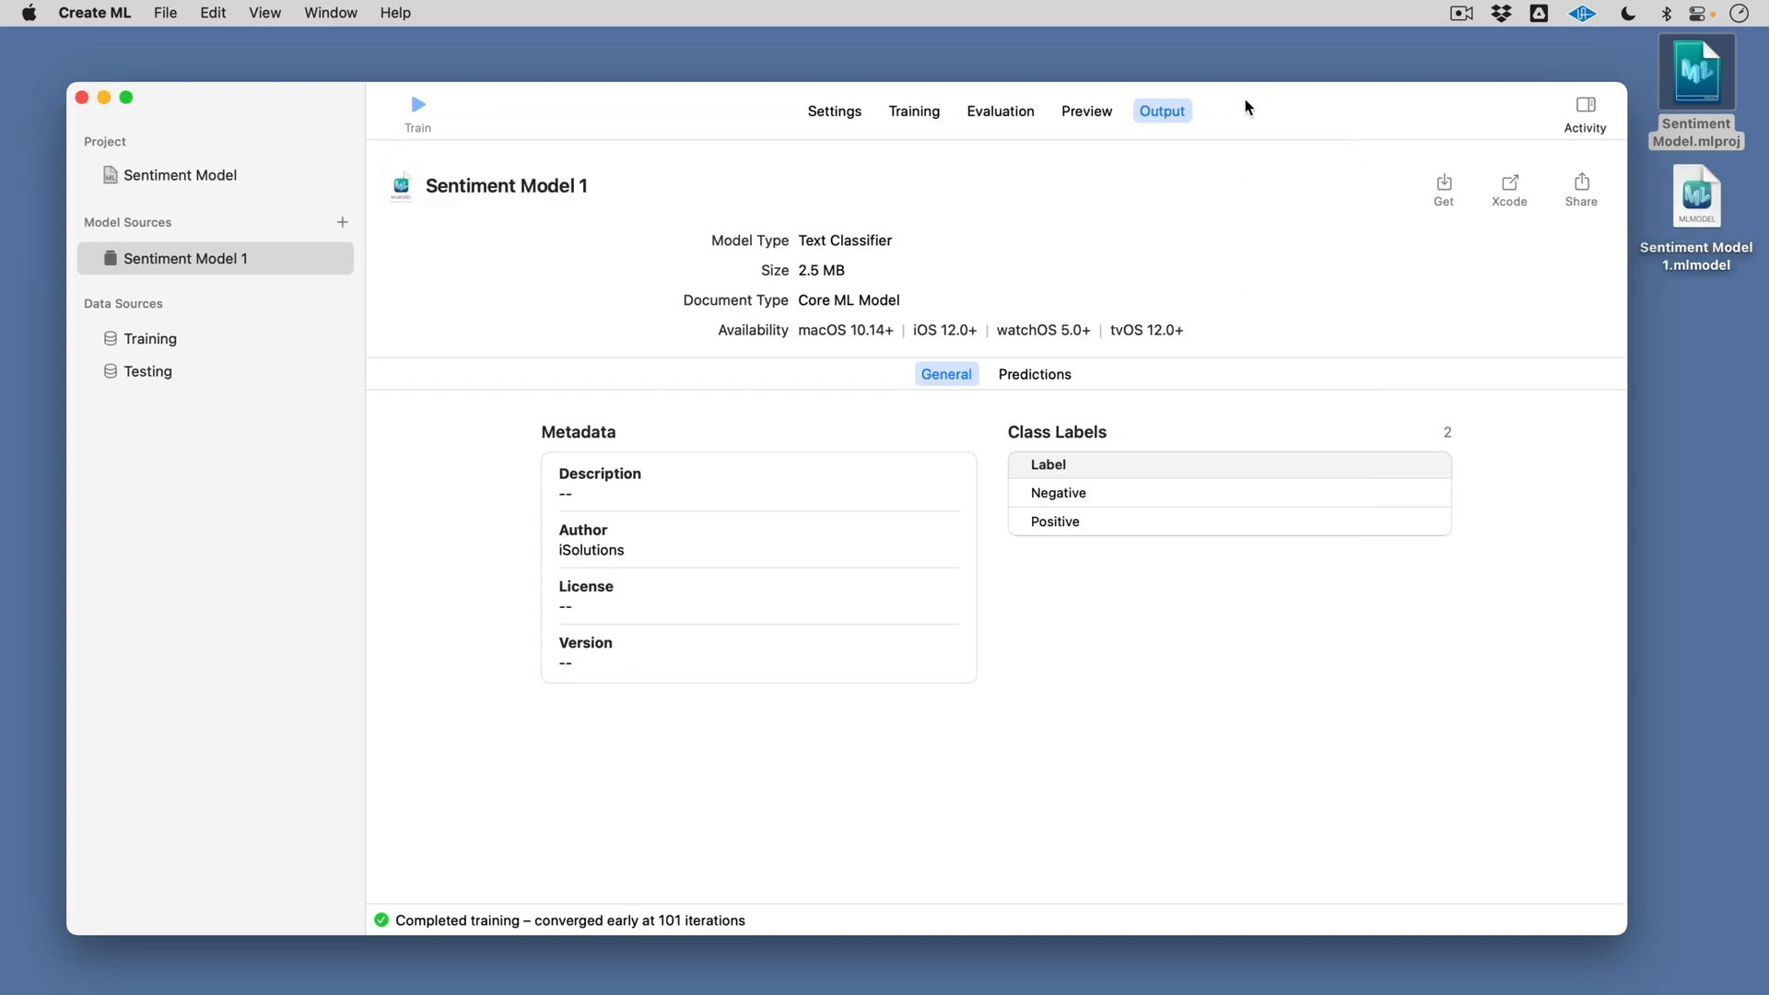
click(1730, 337)
click(1737, 163)
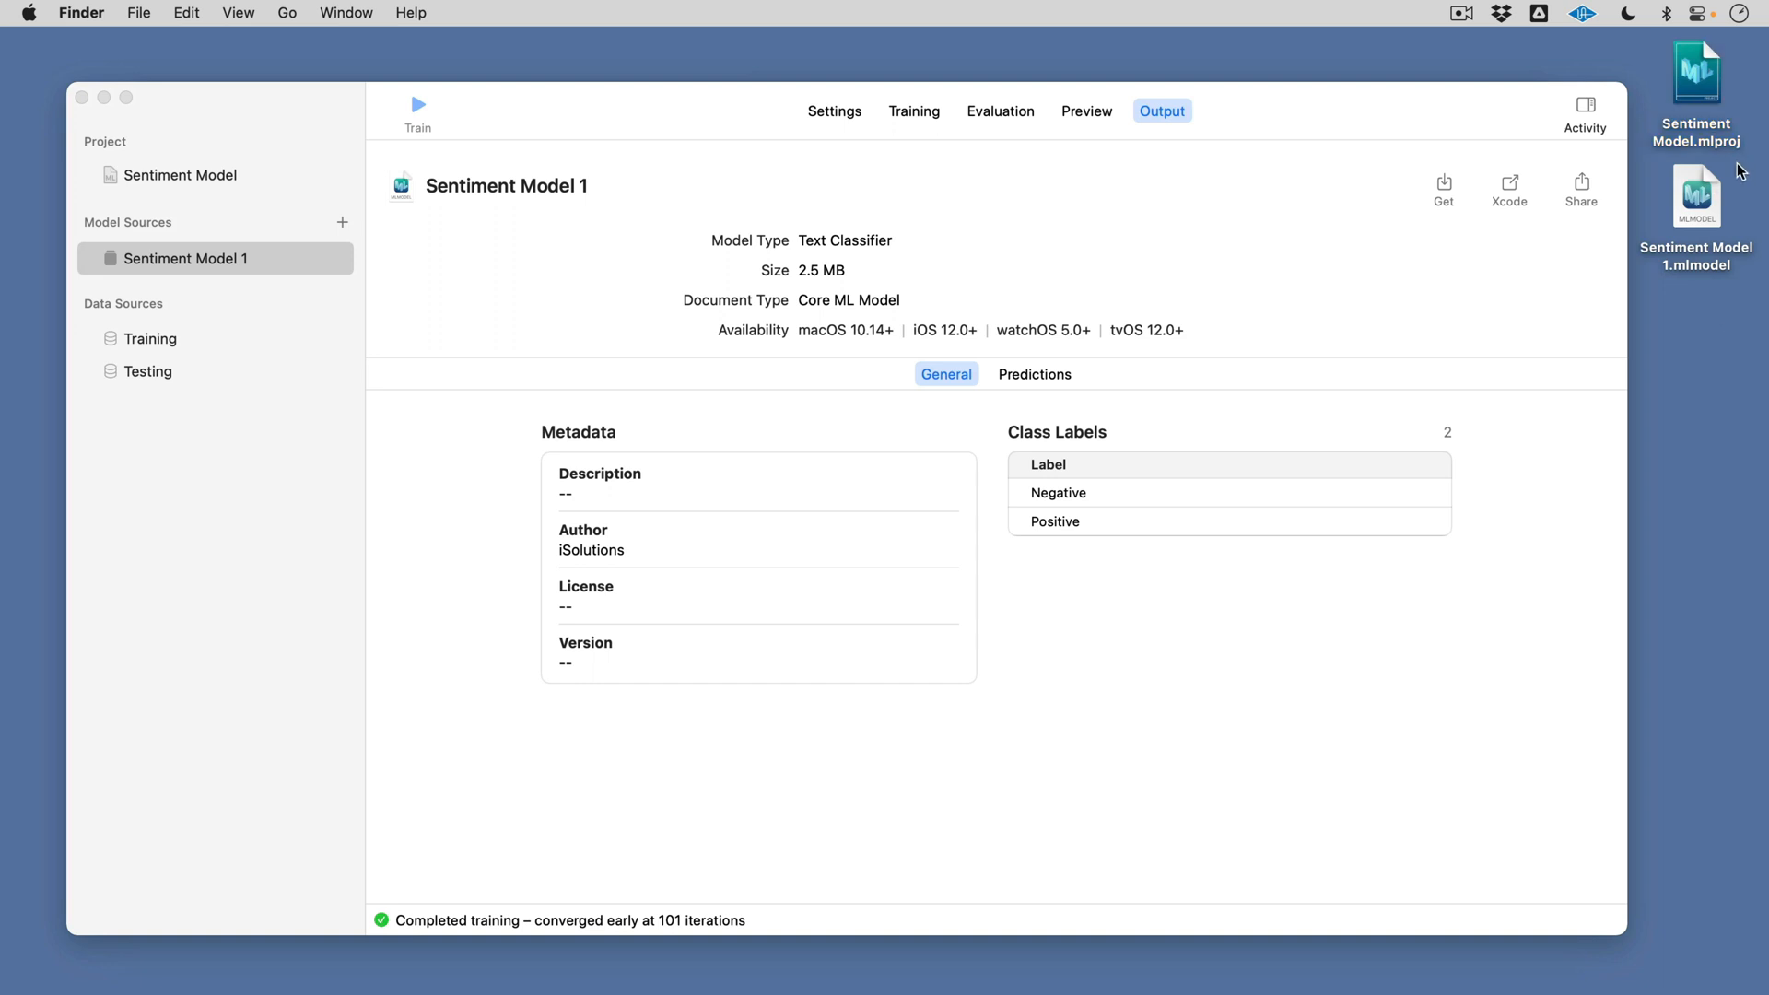
click(613, 106)
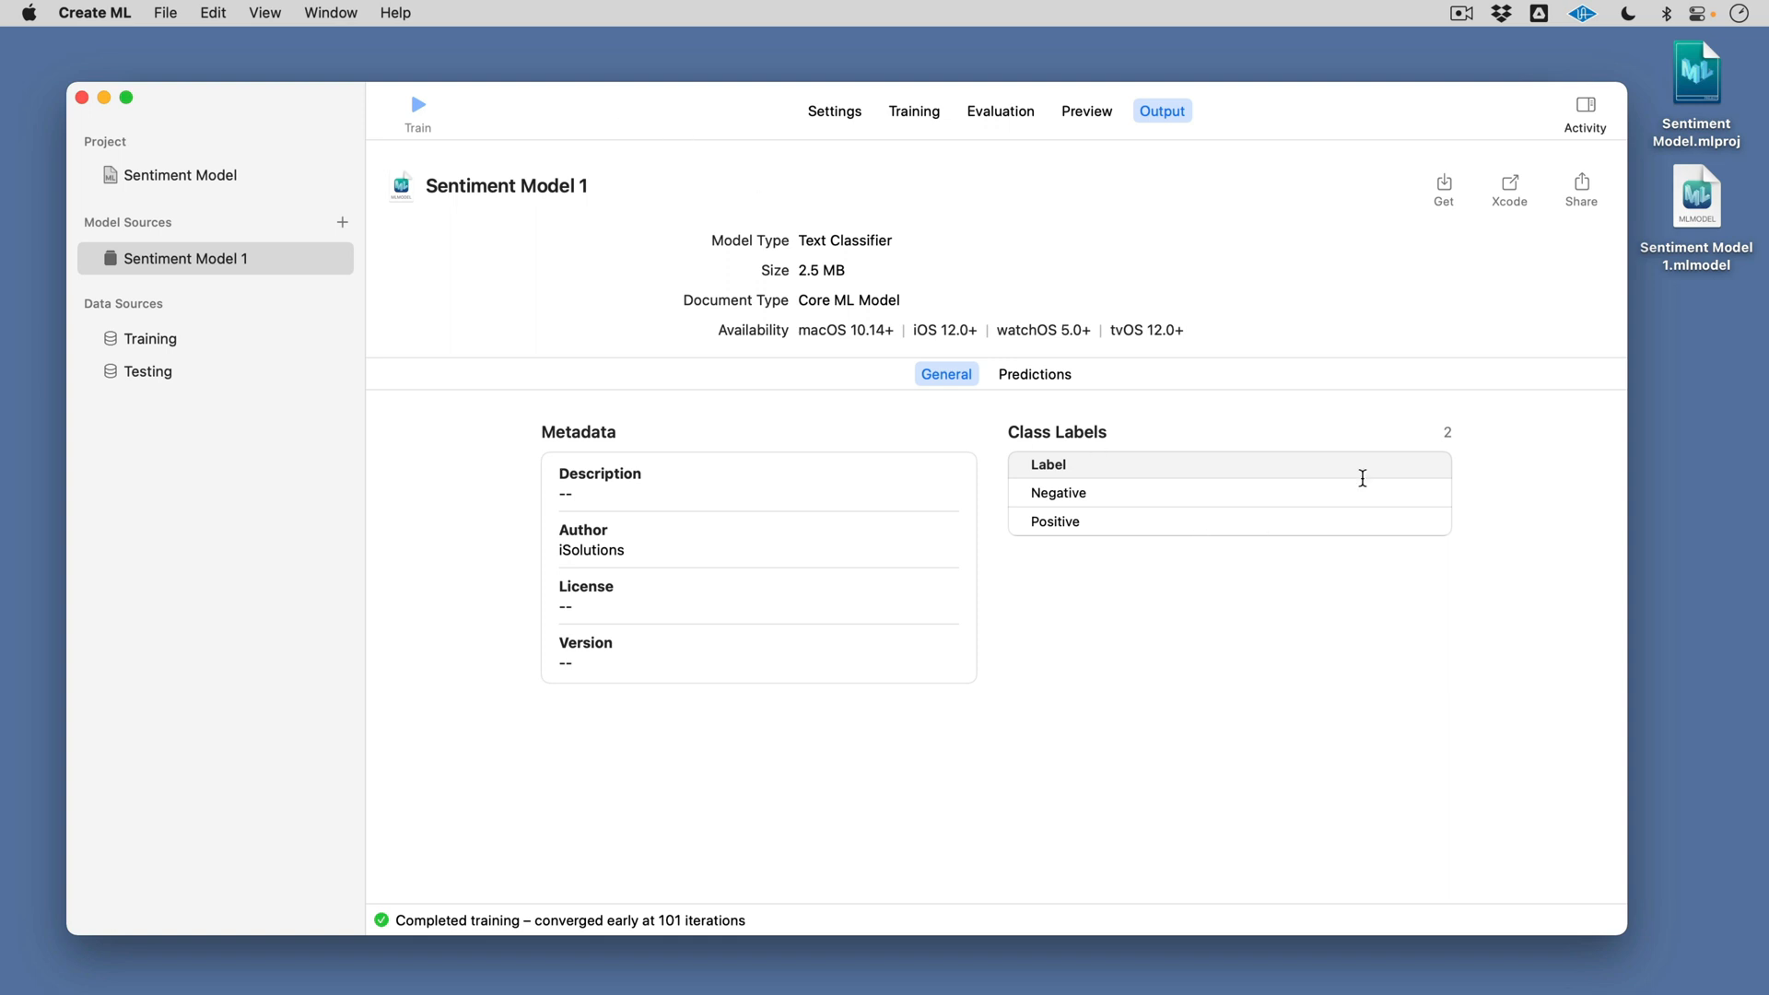
click(1707, 331)
click(1695, 205)
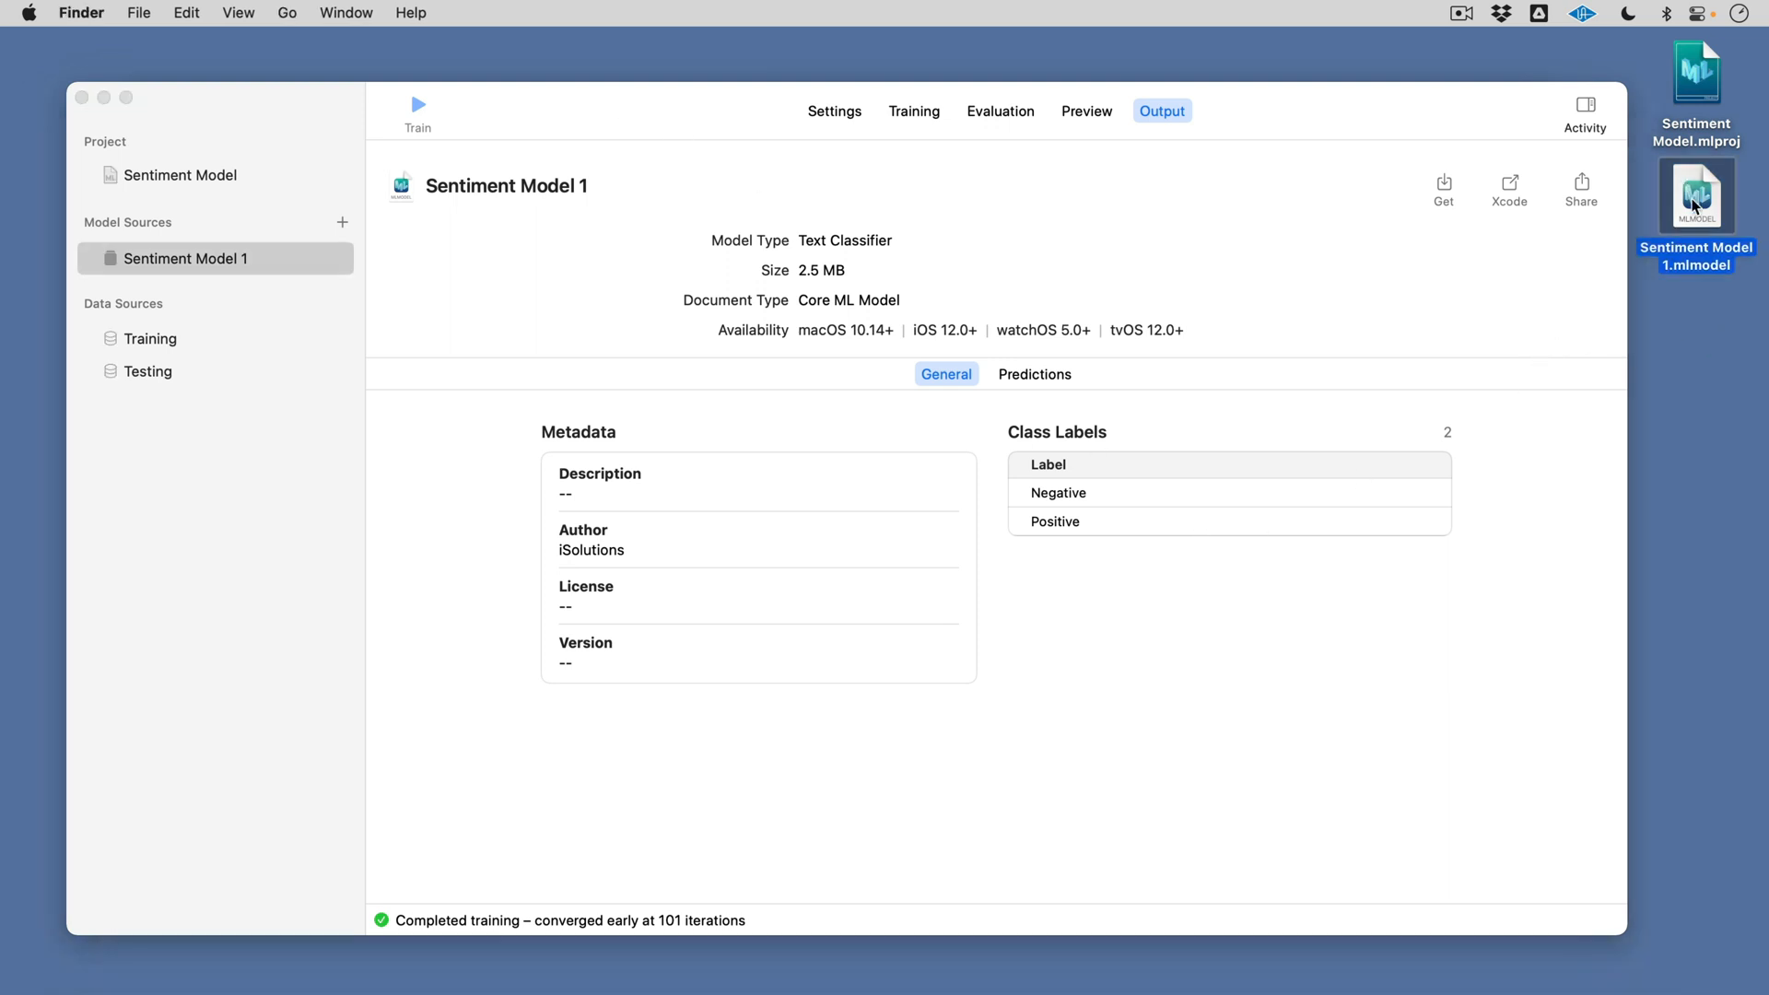
click(1692, 373)
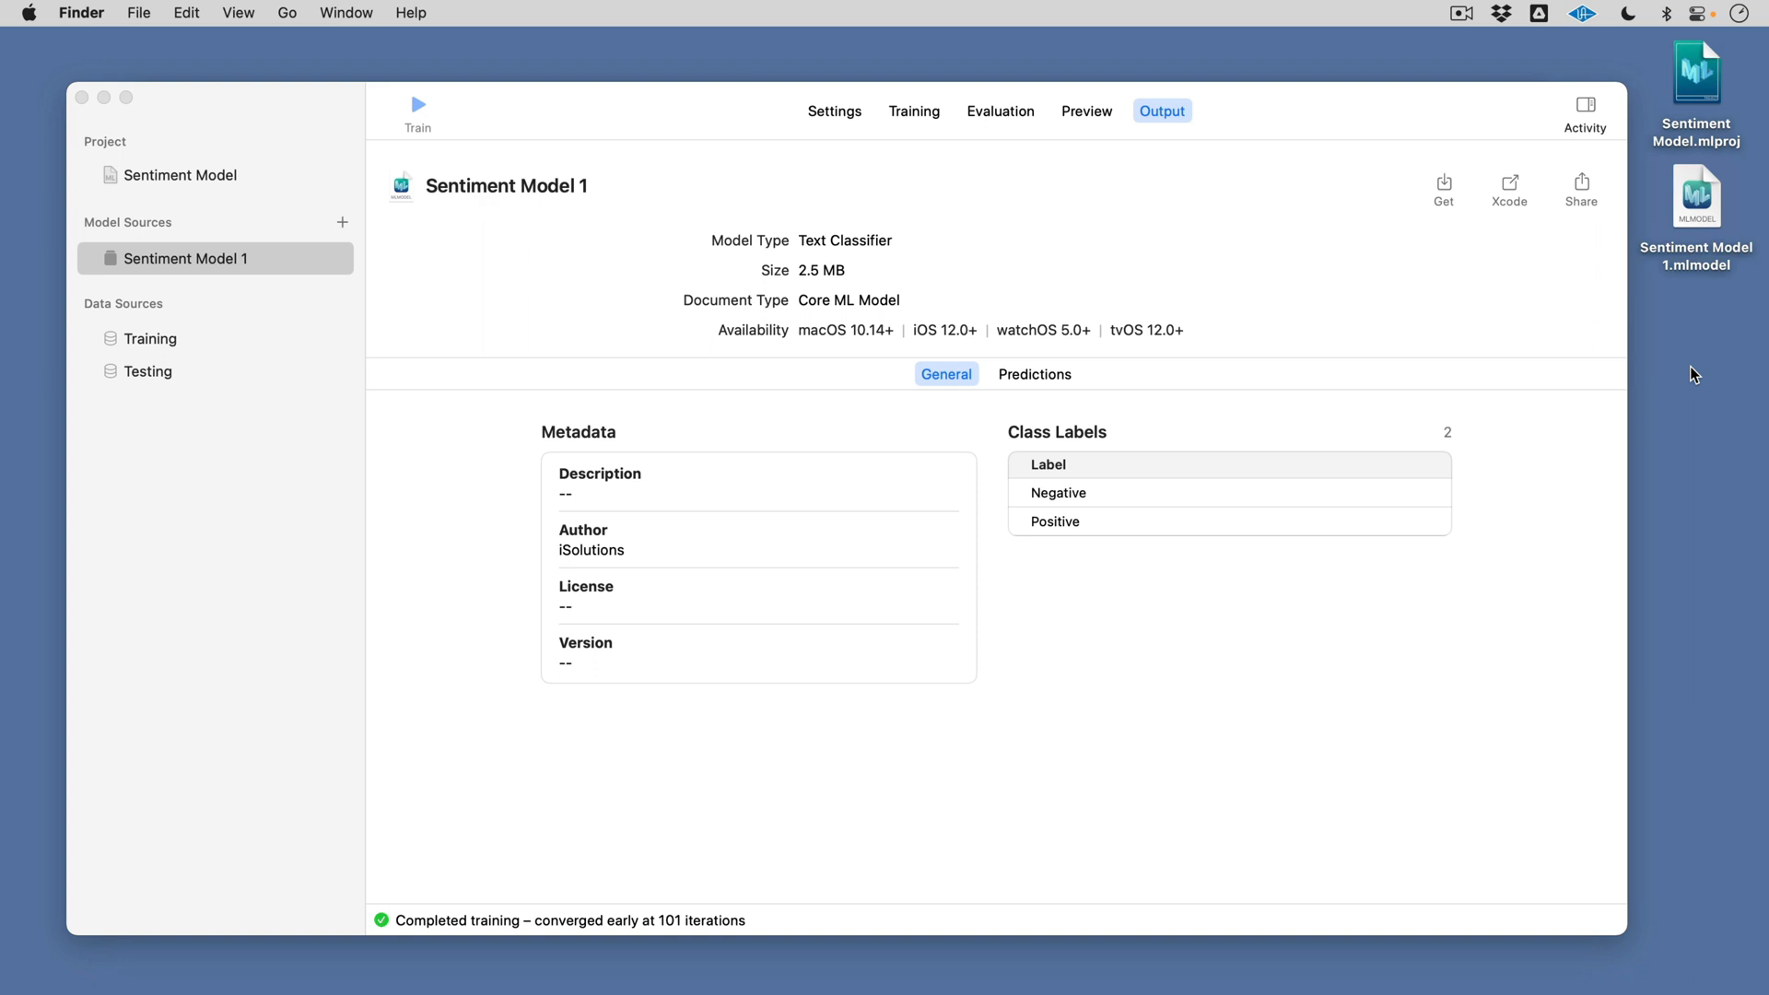
click(1687, 245)
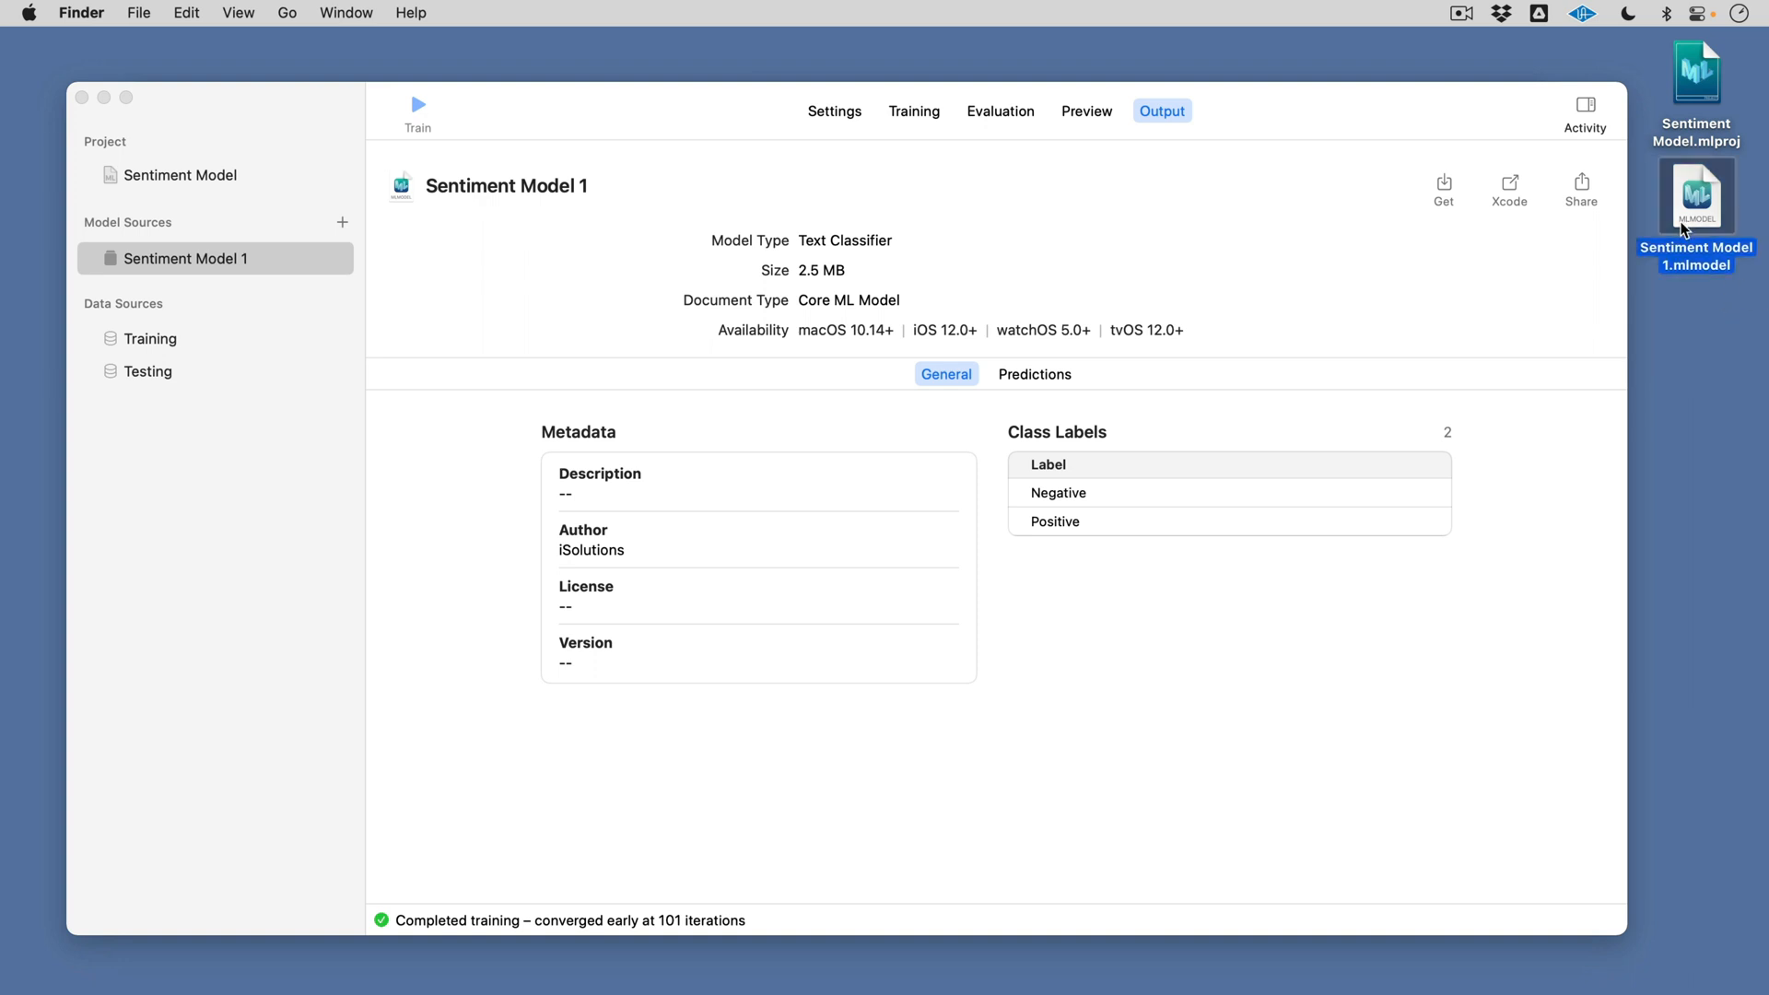